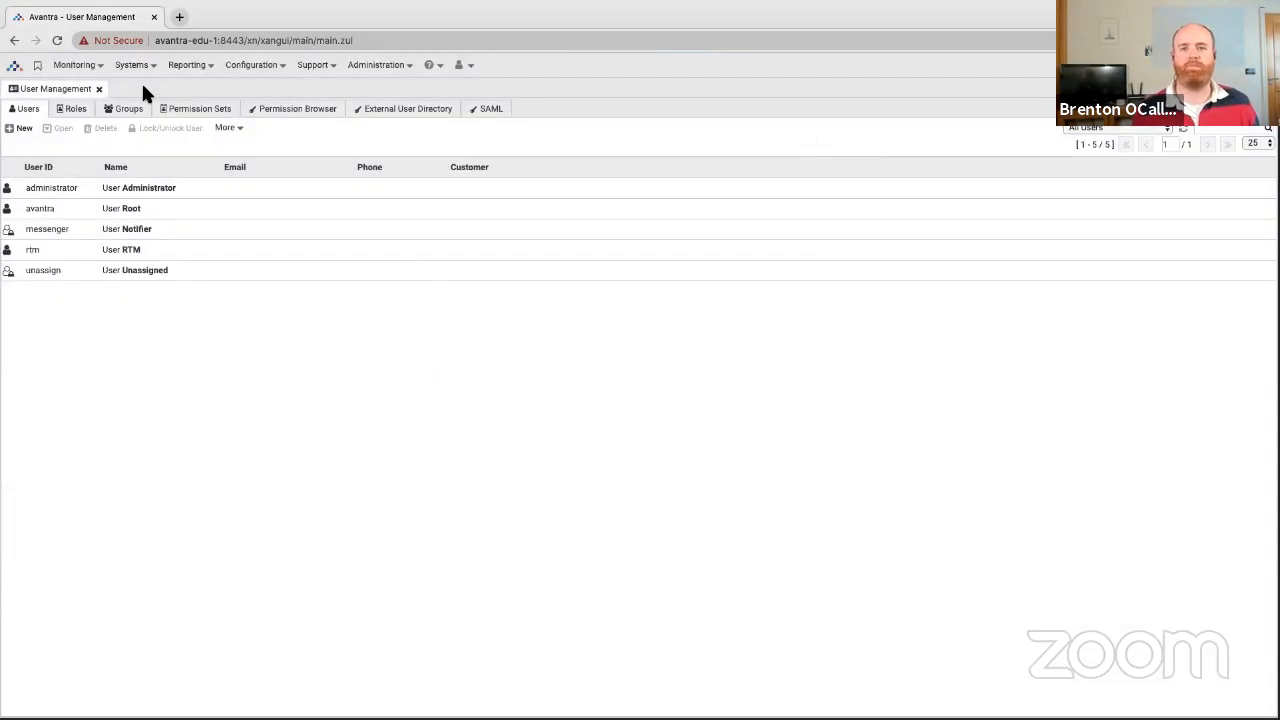
# Close the User Management tab that lists the five built-in users.
pyautogui.click(99, 89)
# Open the Welcome overview page, check installed versions on the About page, then close About.
pyautogui.click(464, 67)
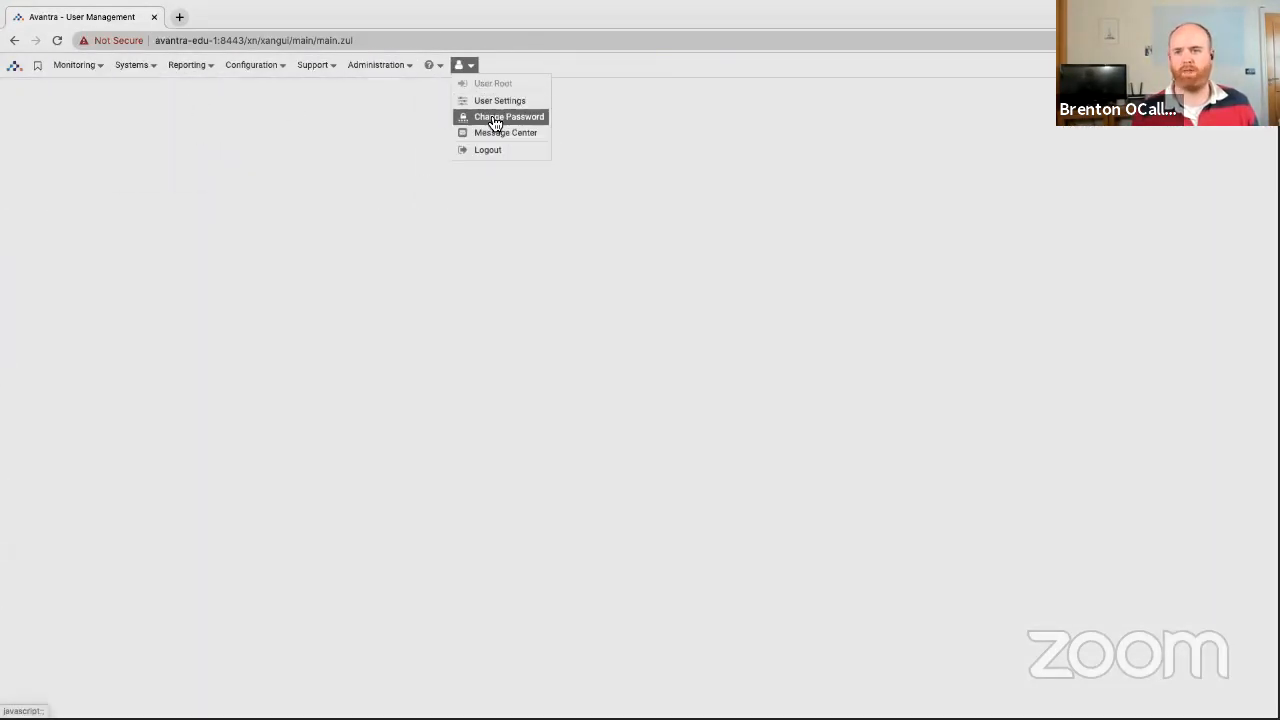
pyautogui.click(458, 115)
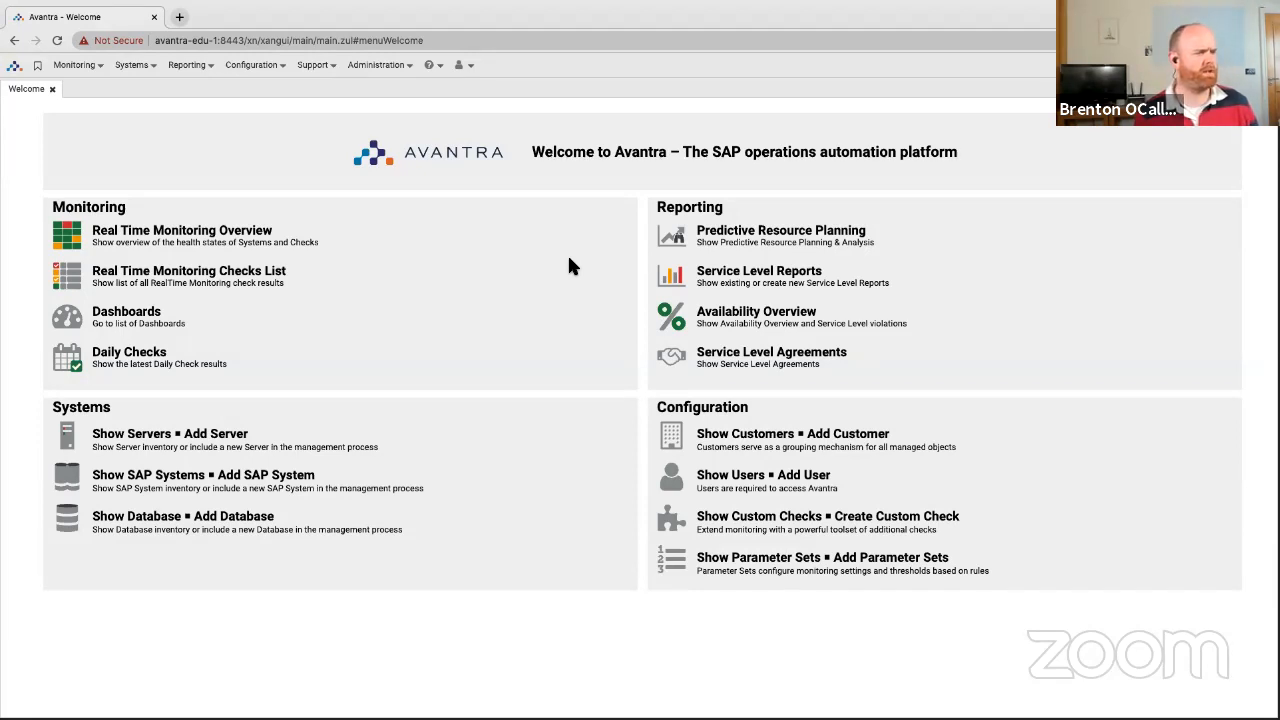
pyautogui.click(462, 65)
pyautogui.click(438, 67)
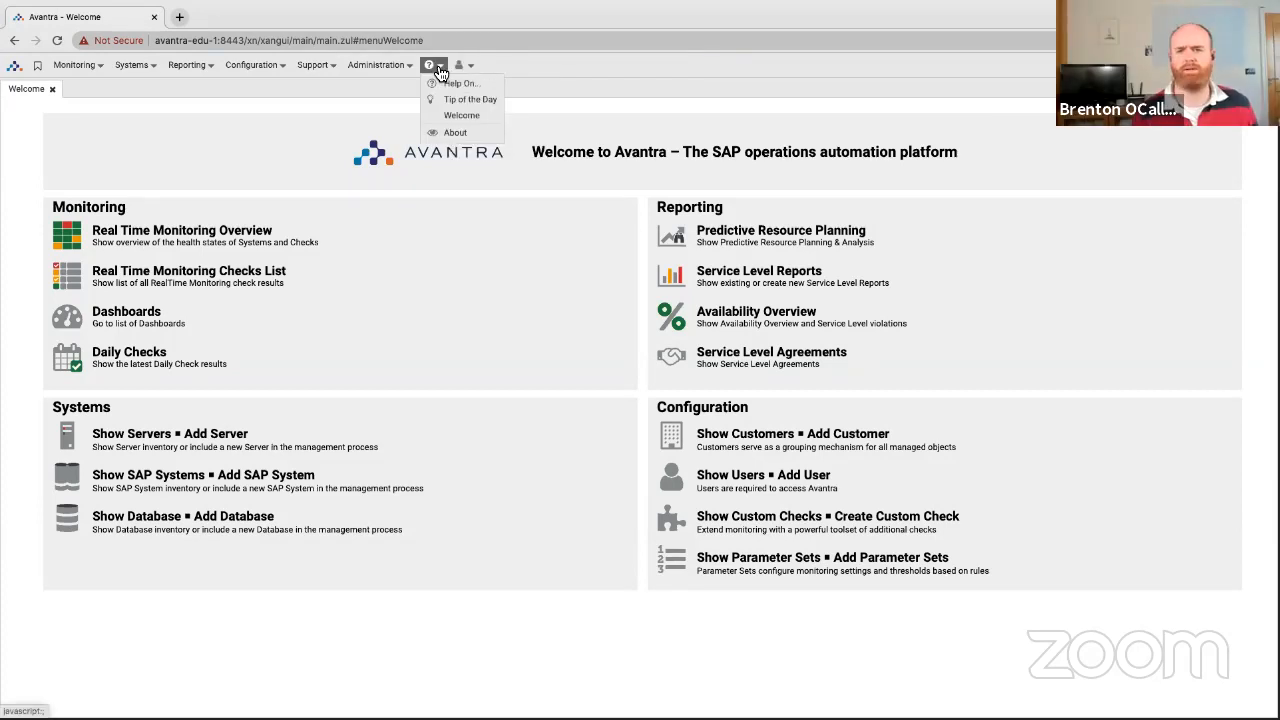
pyautogui.click(455, 125)
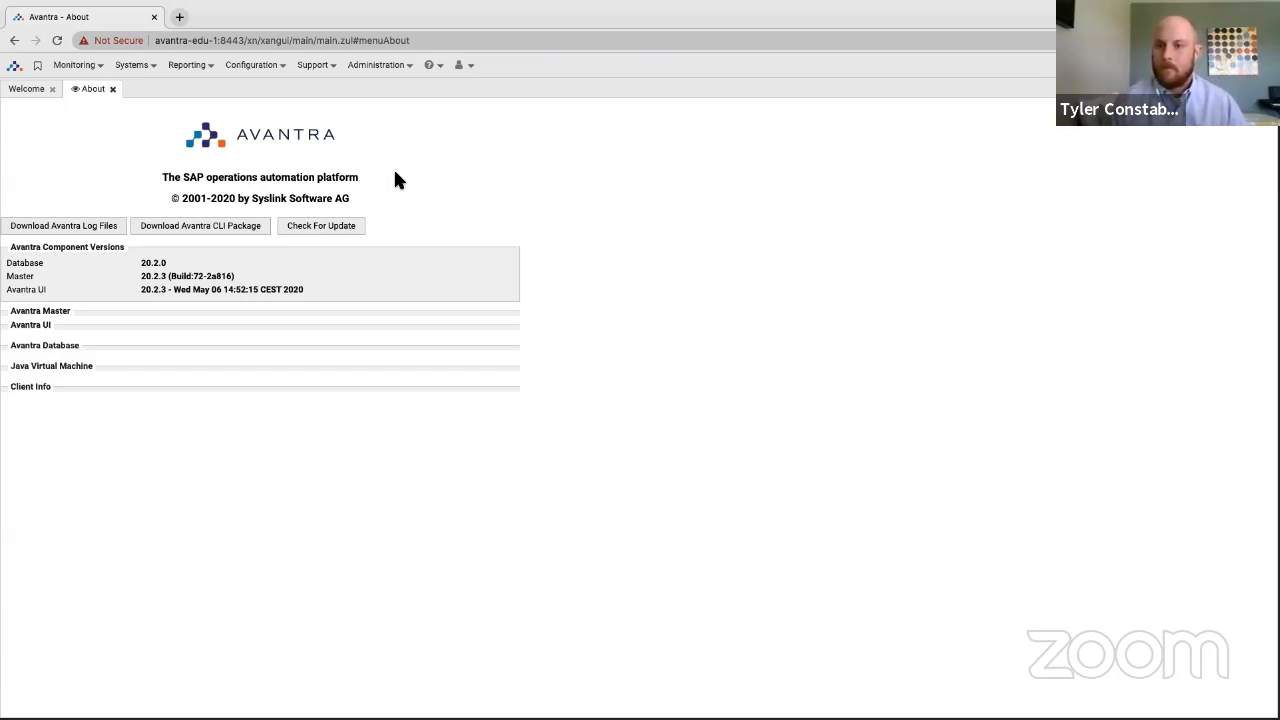
pyautogui.click(113, 90)
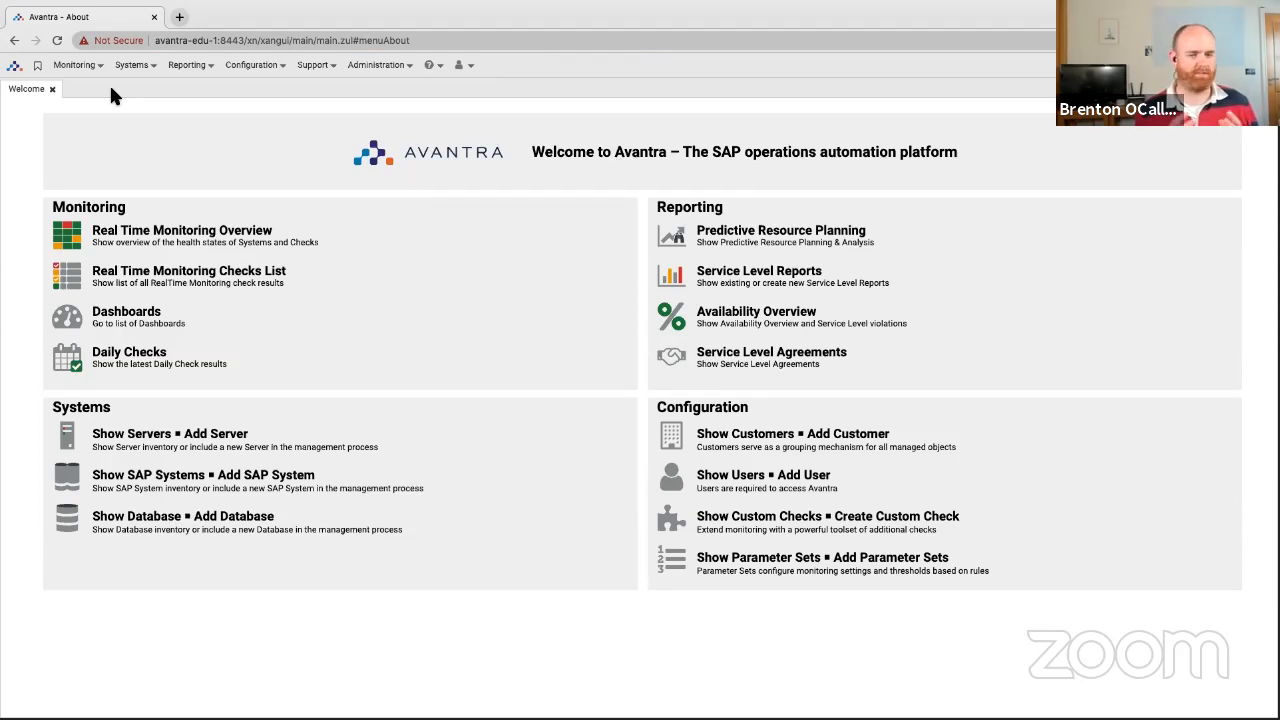
# Open Administration > User Management and bring up the actions for the avantra user.
pyautogui.click(367, 67)
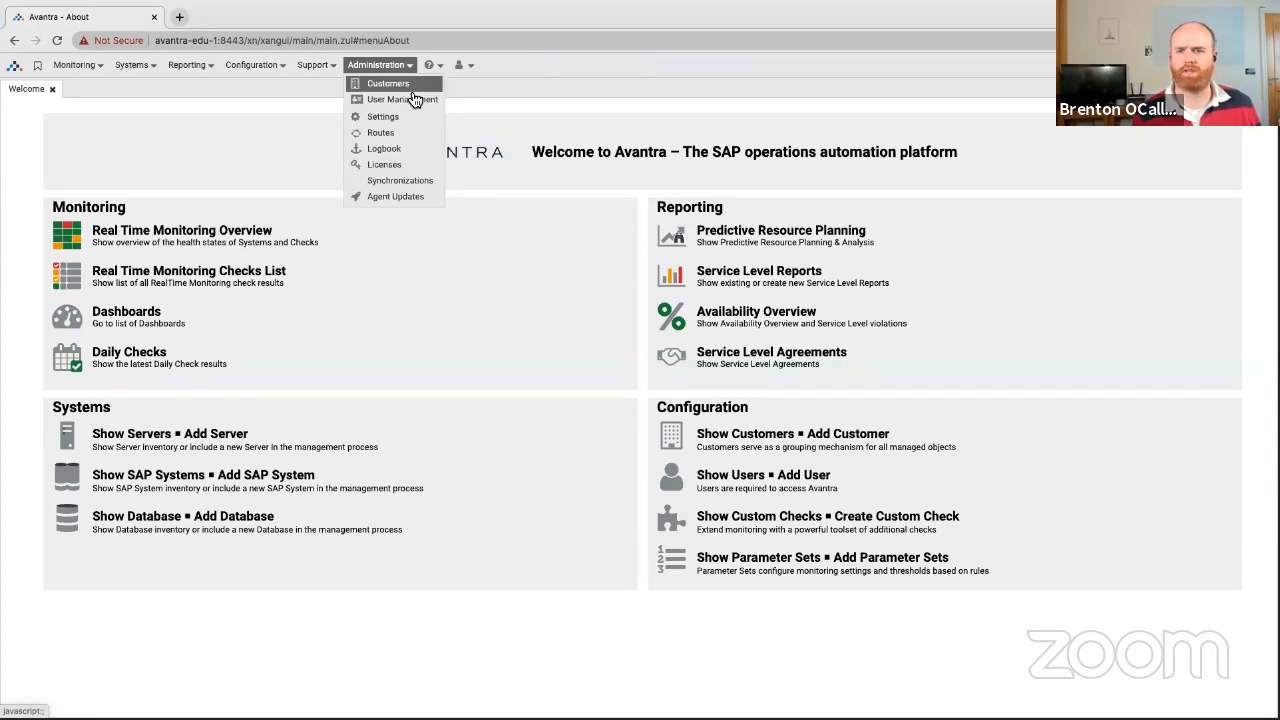
pyautogui.click(406, 101)
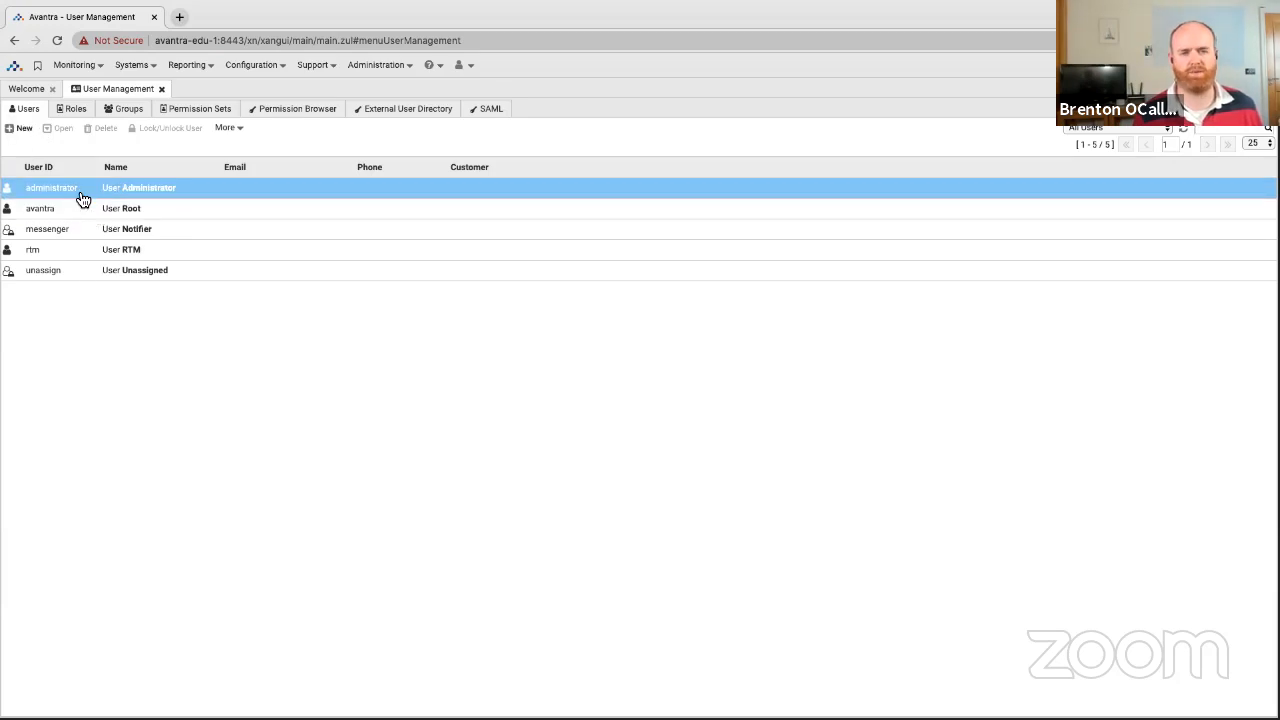
pyautogui.rightClick(83, 210)
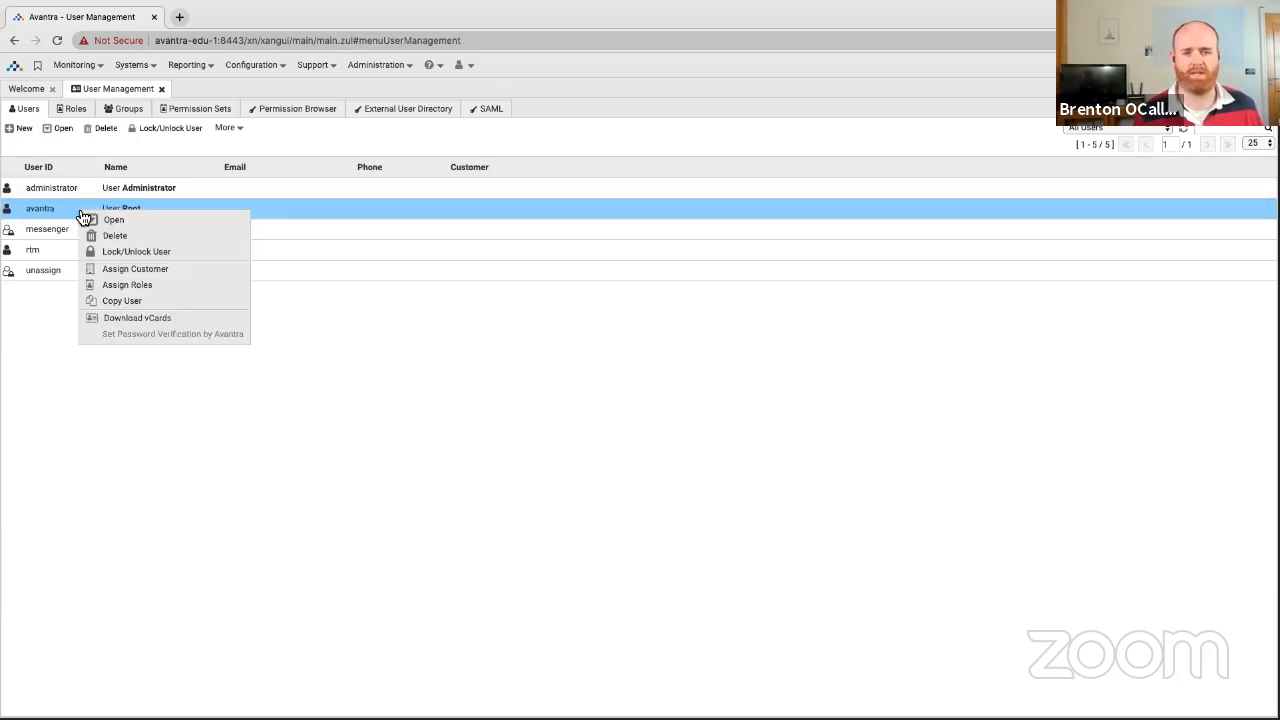
# Copy the avantra user, entering the new user ID, title Mr, full name and e-mail address.
pyautogui.click(138, 303)
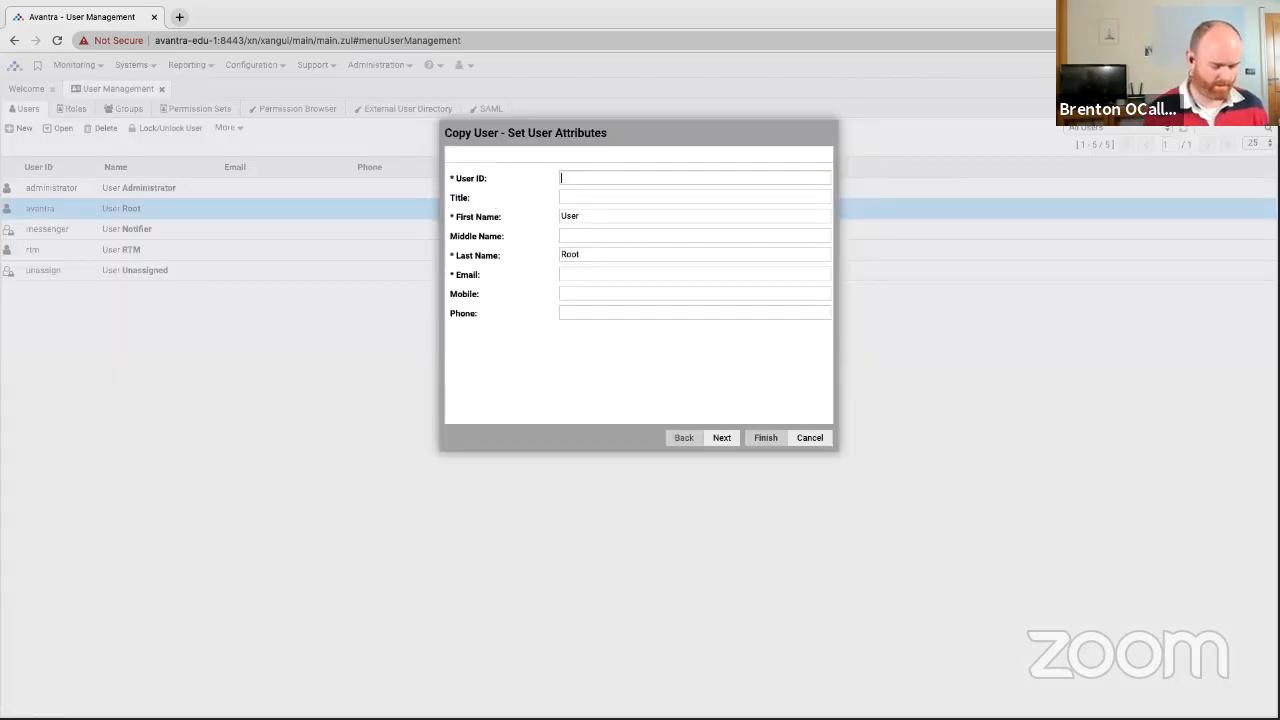
pyautogui.write('tyler')
pyautogui.press('Tab')
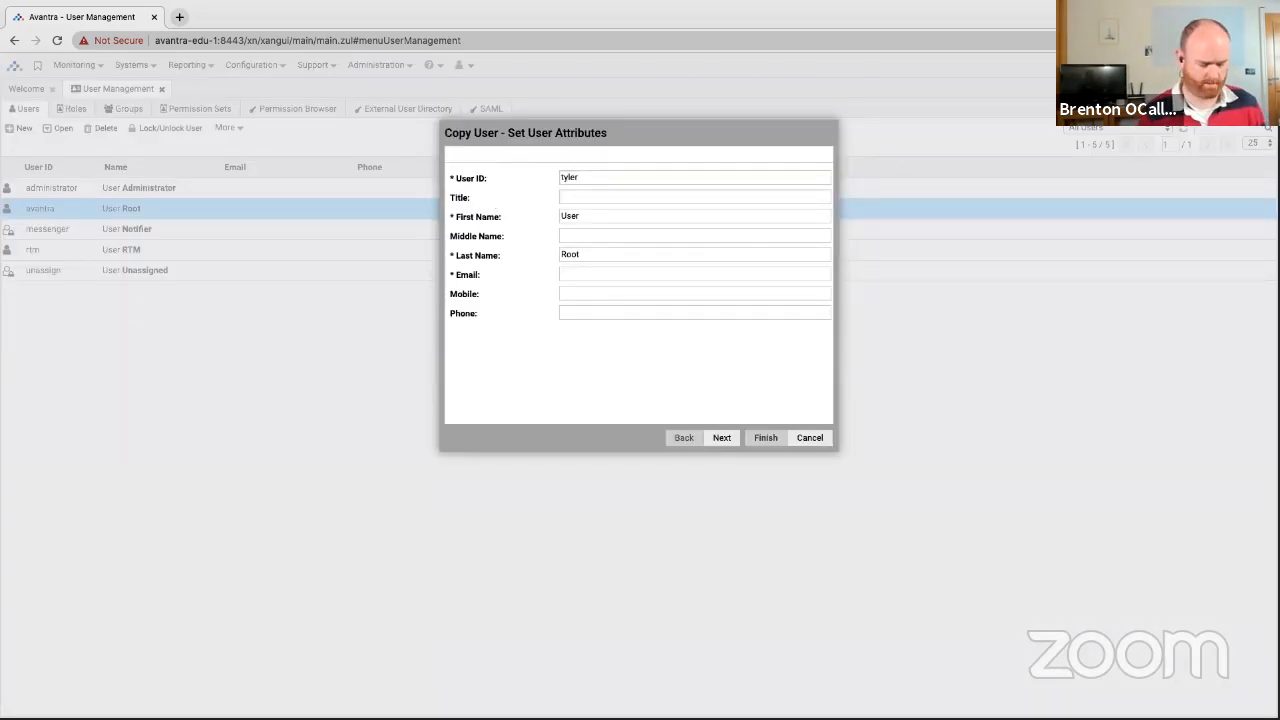
pyautogui.write('Mr')
pyautogui.press('Tab')
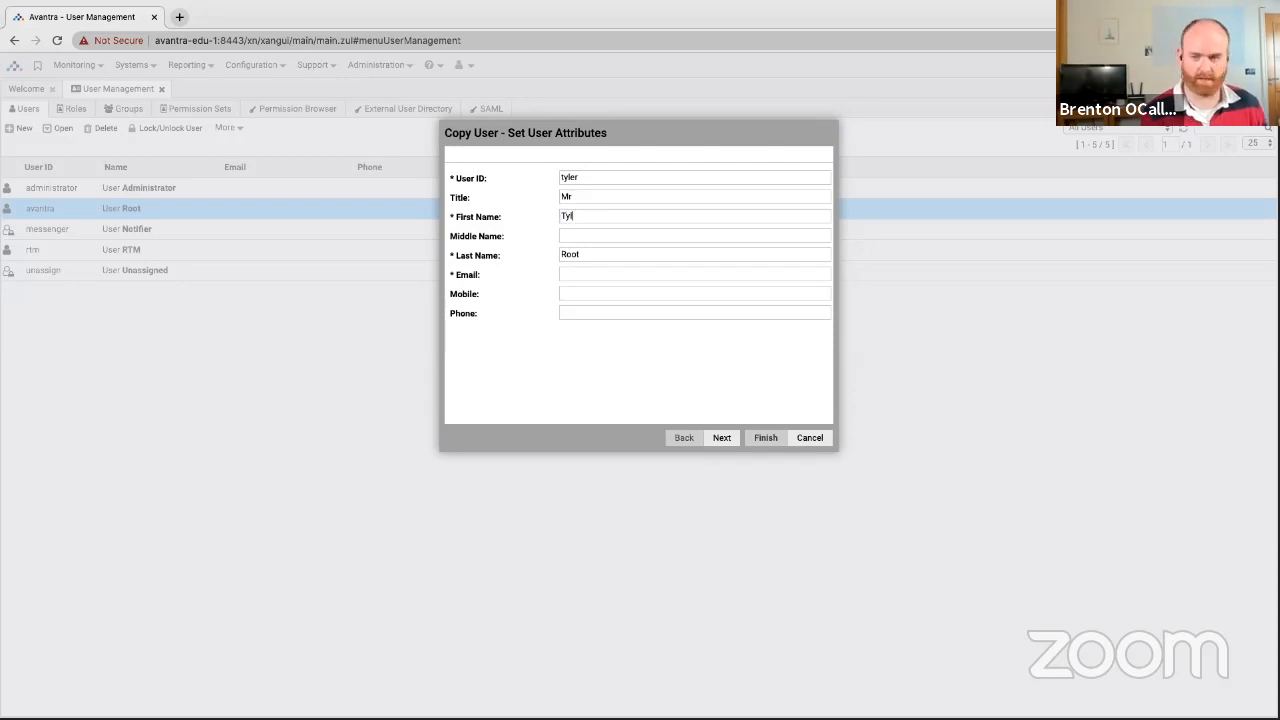
pyautogui.press('Tab')
pyautogui.press('Tab')
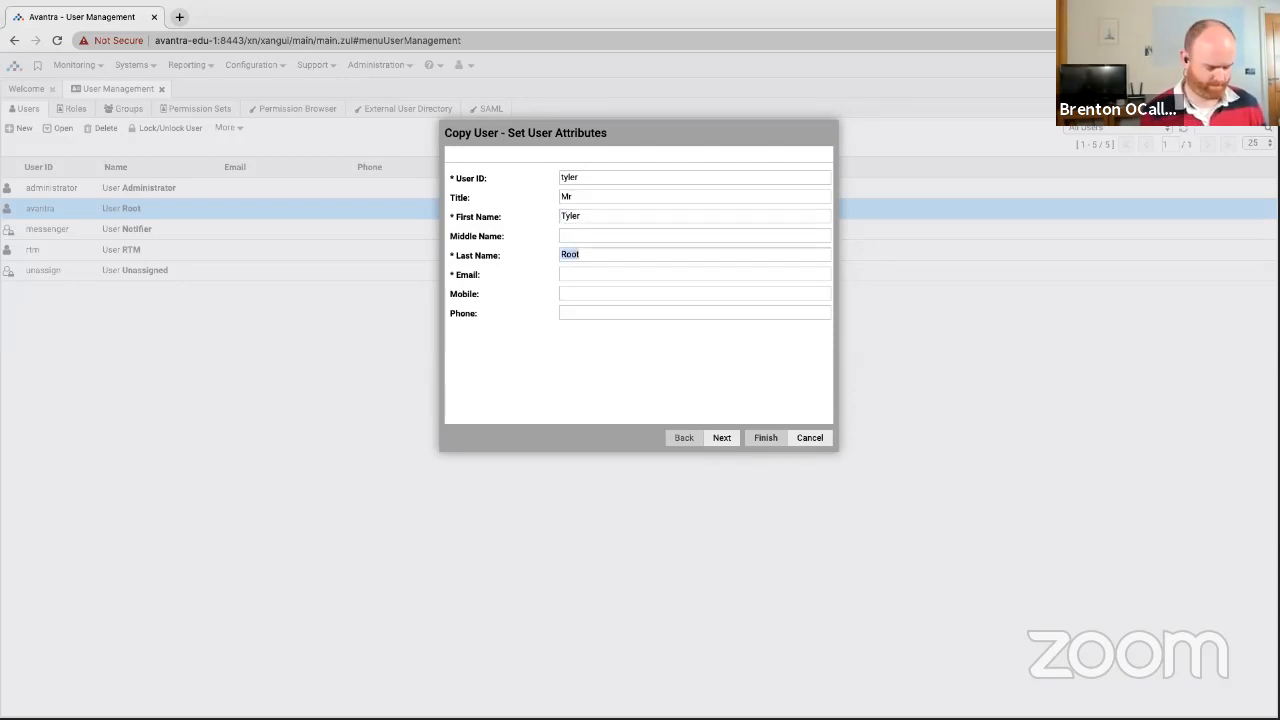
pyautogui.press('Tab')
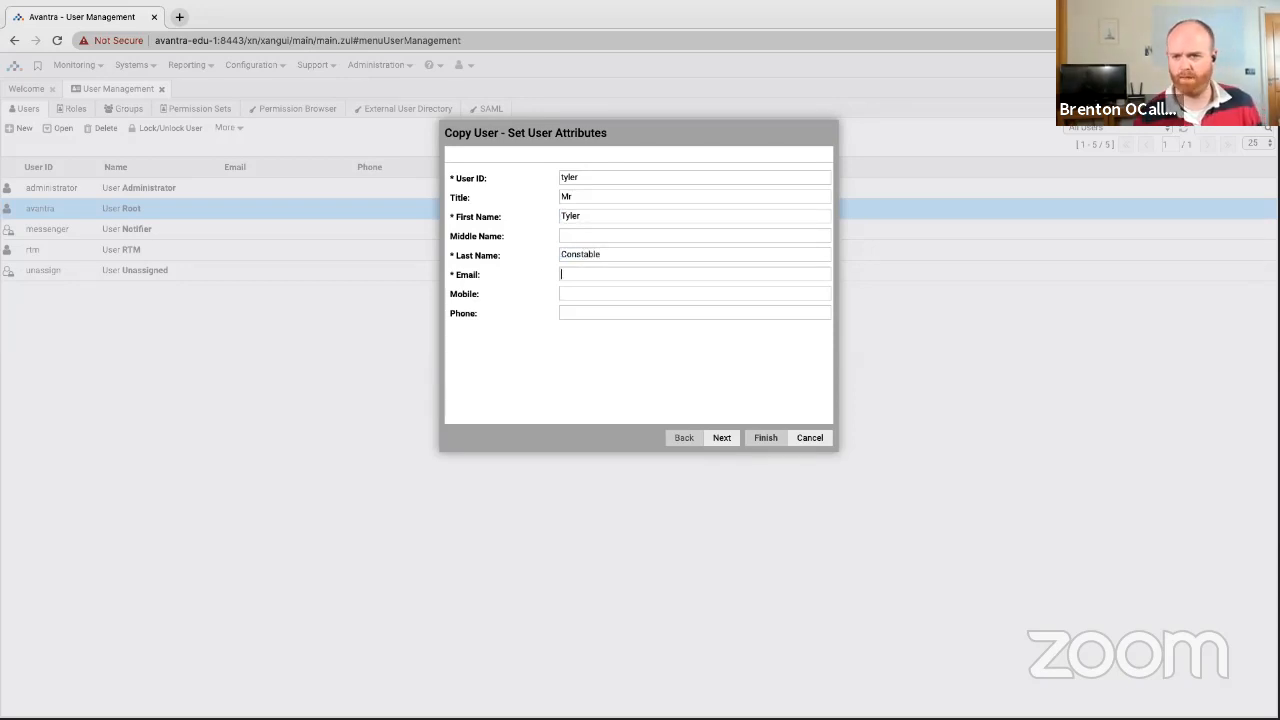
pyautogui.write('tyler')
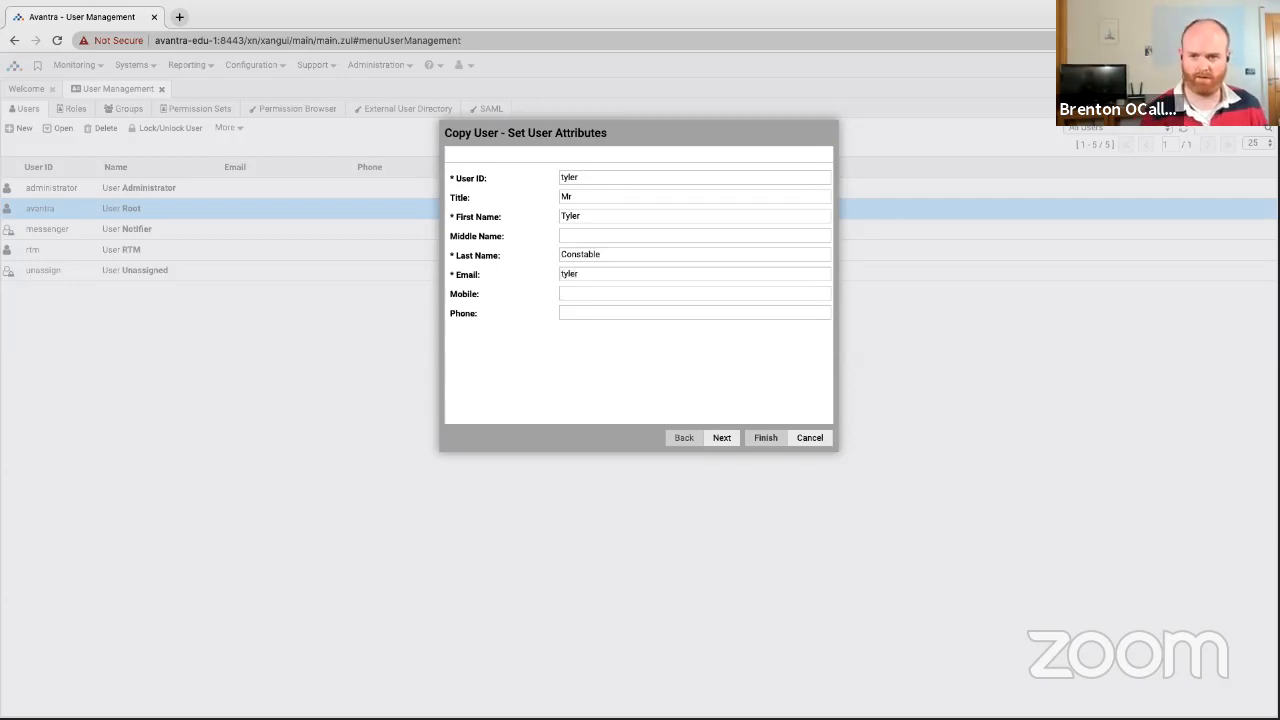
pyautogui.hotkey('ctrl', 'a')
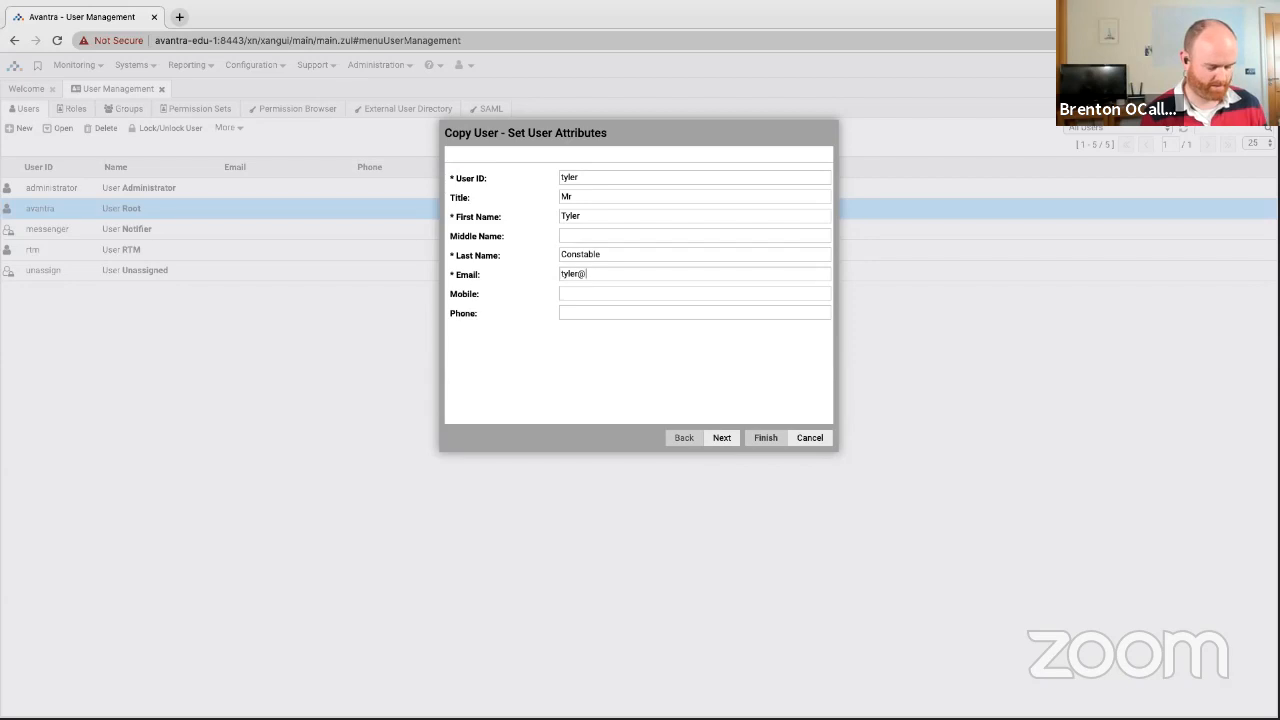
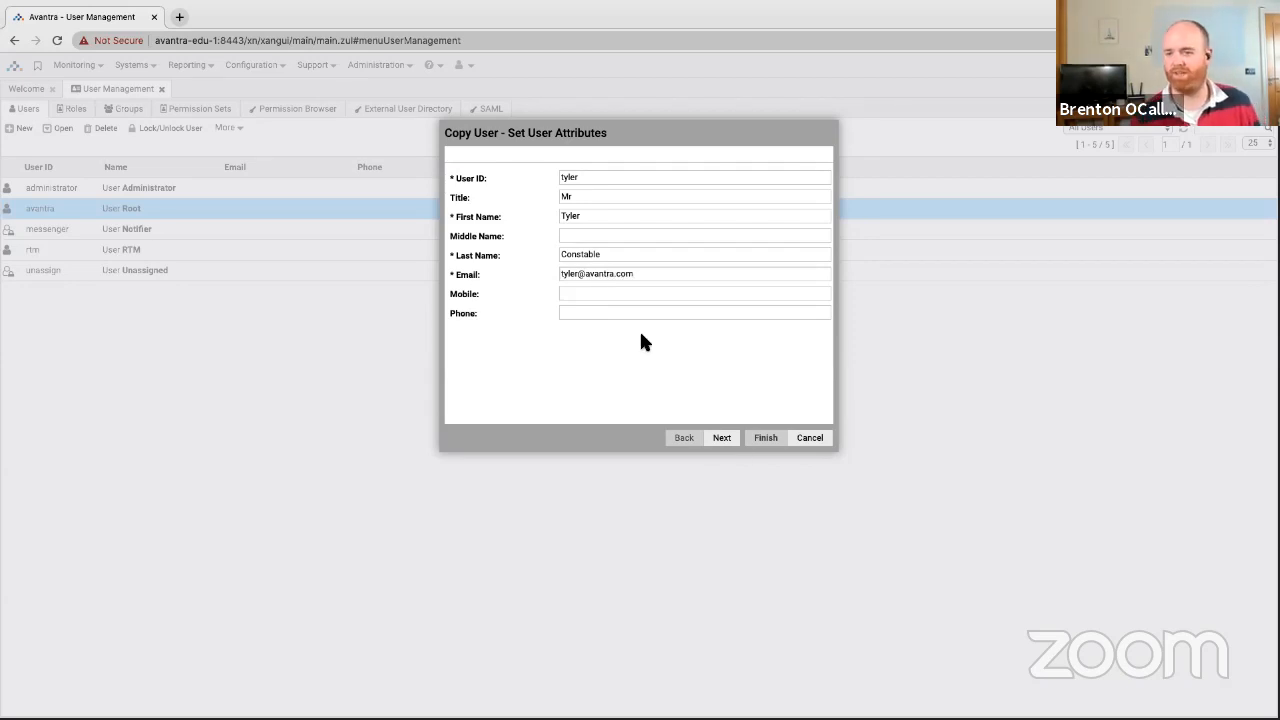
# Set the new user's password, finish without sending the welcome email, and select the user.
pyautogui.click(722, 438)
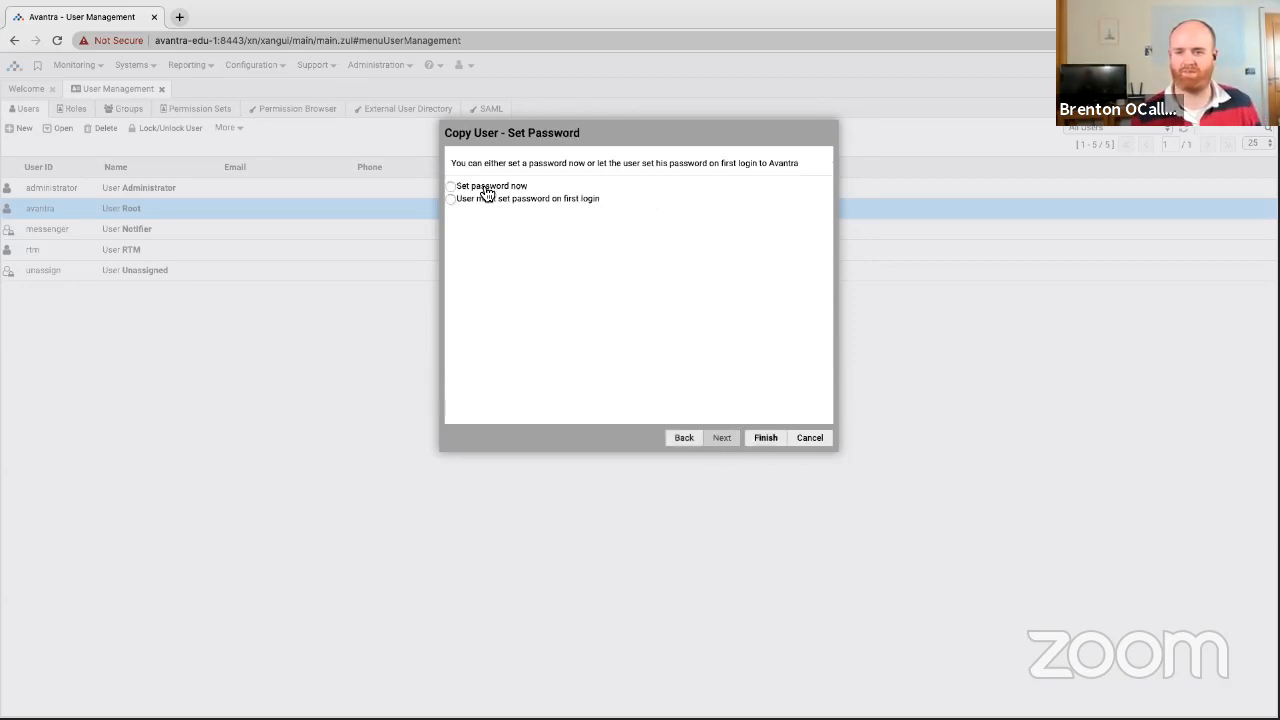
pyautogui.click(488, 188)
pyautogui.click(580, 202)
pyautogui.write('•')
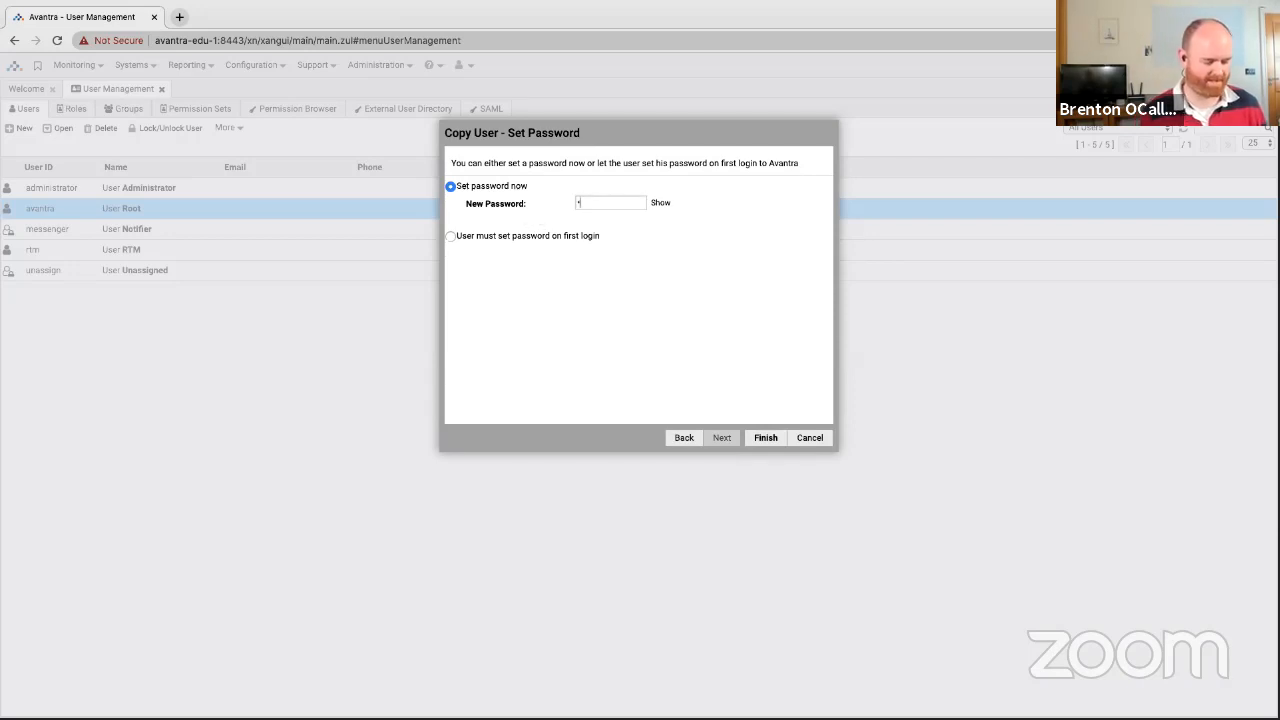
pyautogui.write('•••••••')
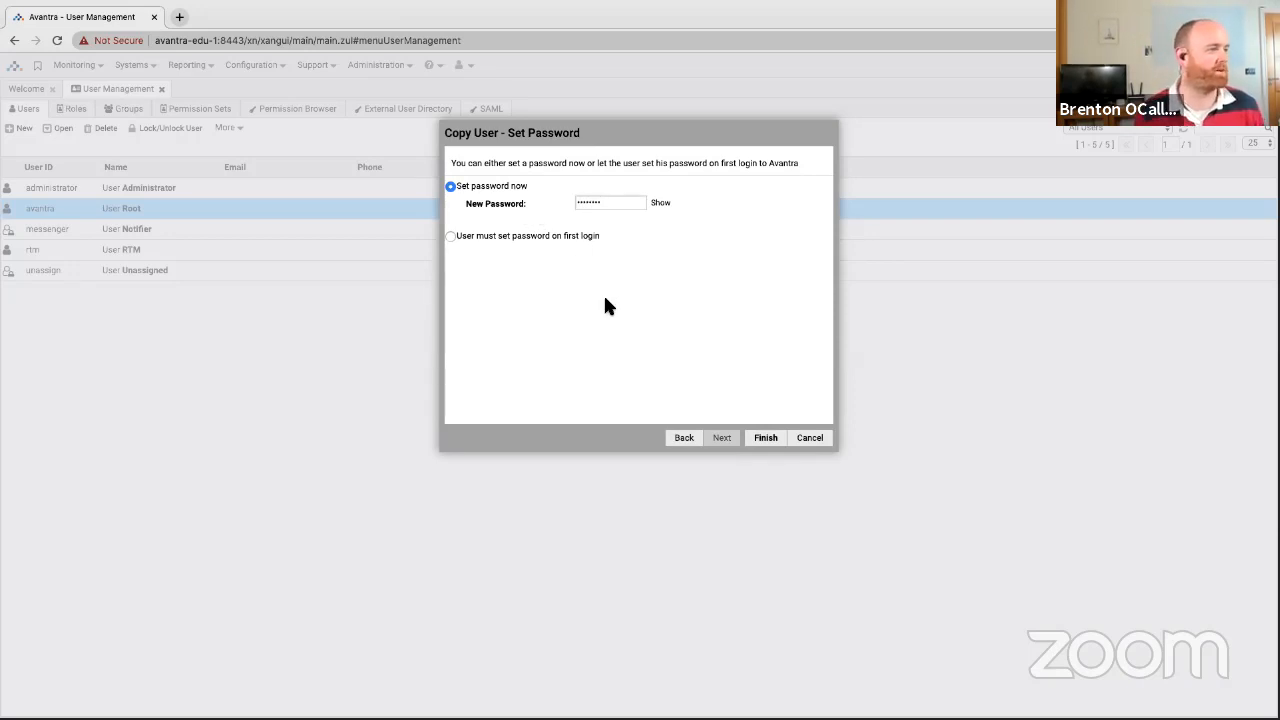
pyautogui.click(762, 443)
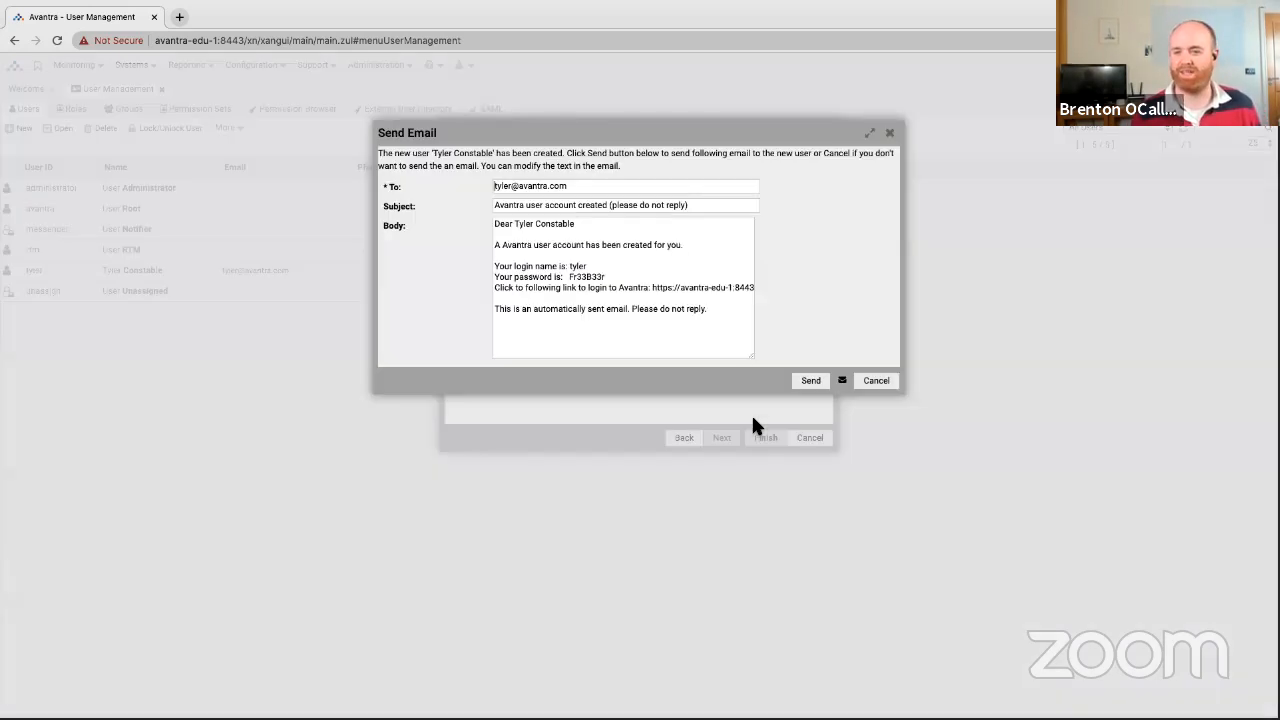
pyautogui.click(876, 380)
pyautogui.click(75, 281)
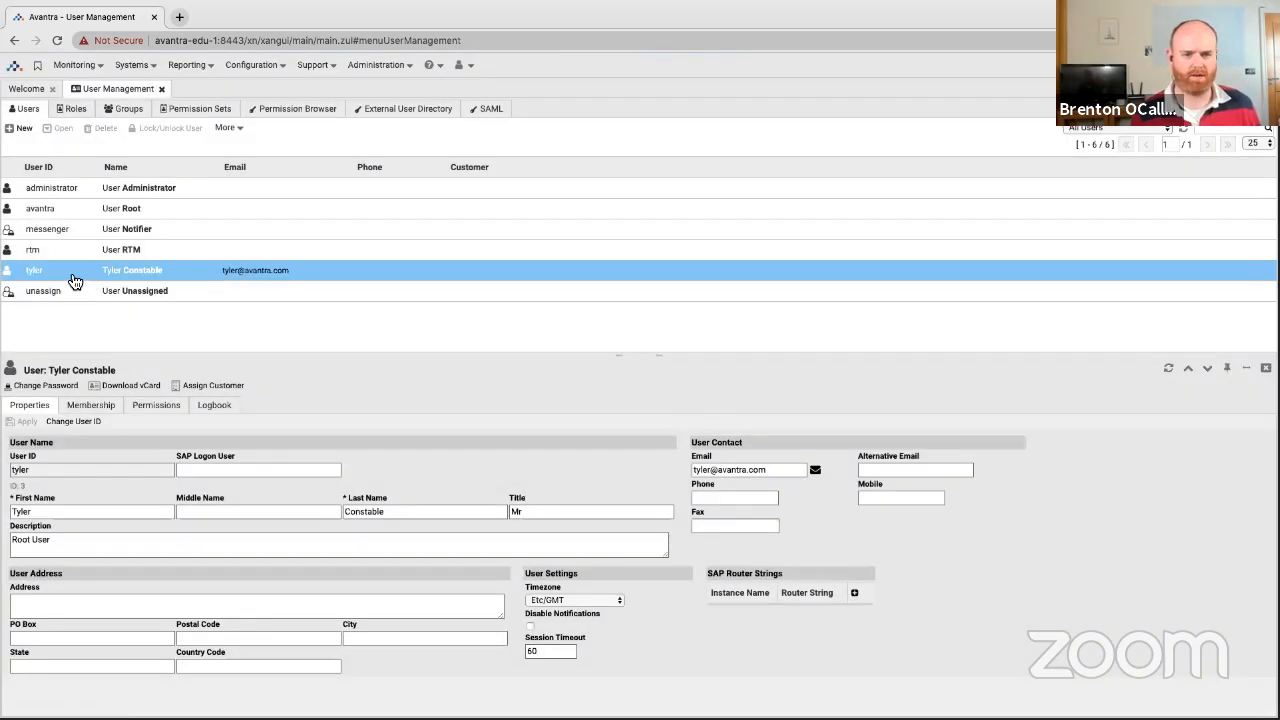
# Copy the new user, replacing its first and last name, e-mail name and user ID.
pyautogui.rightClick(74, 278)
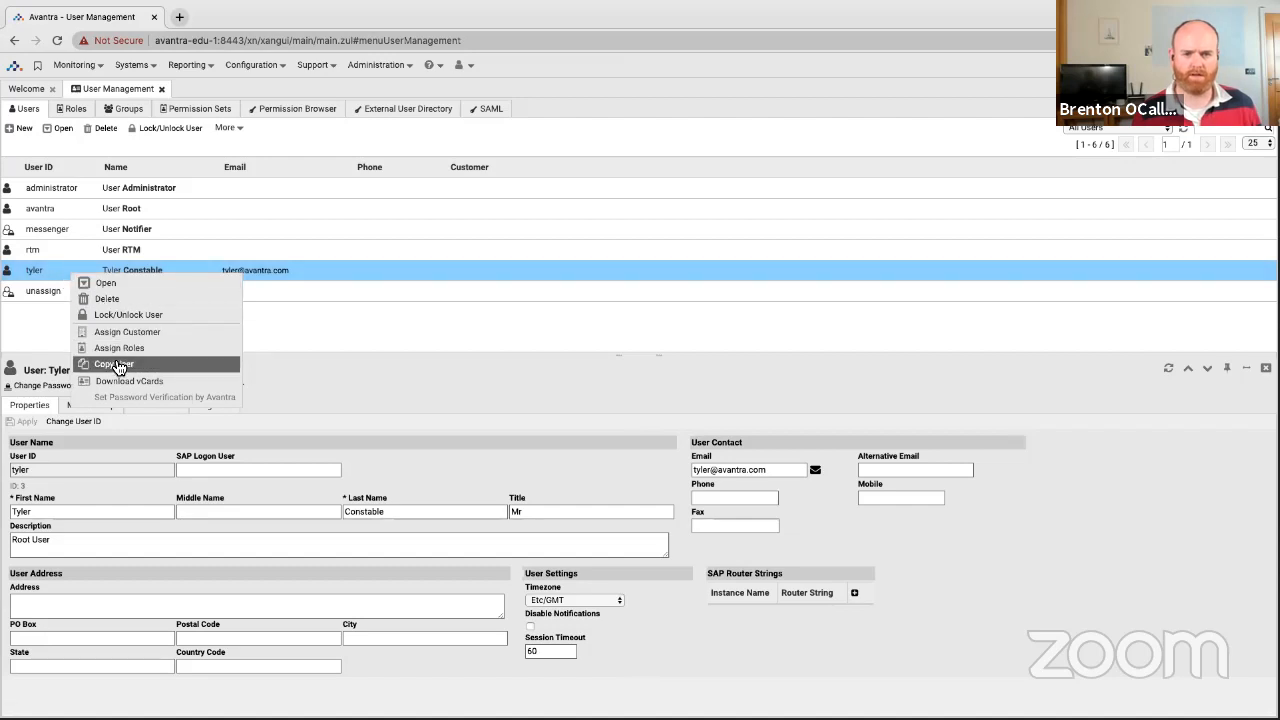
pyautogui.click(113, 363)
pyautogui.doubleClick(593, 214)
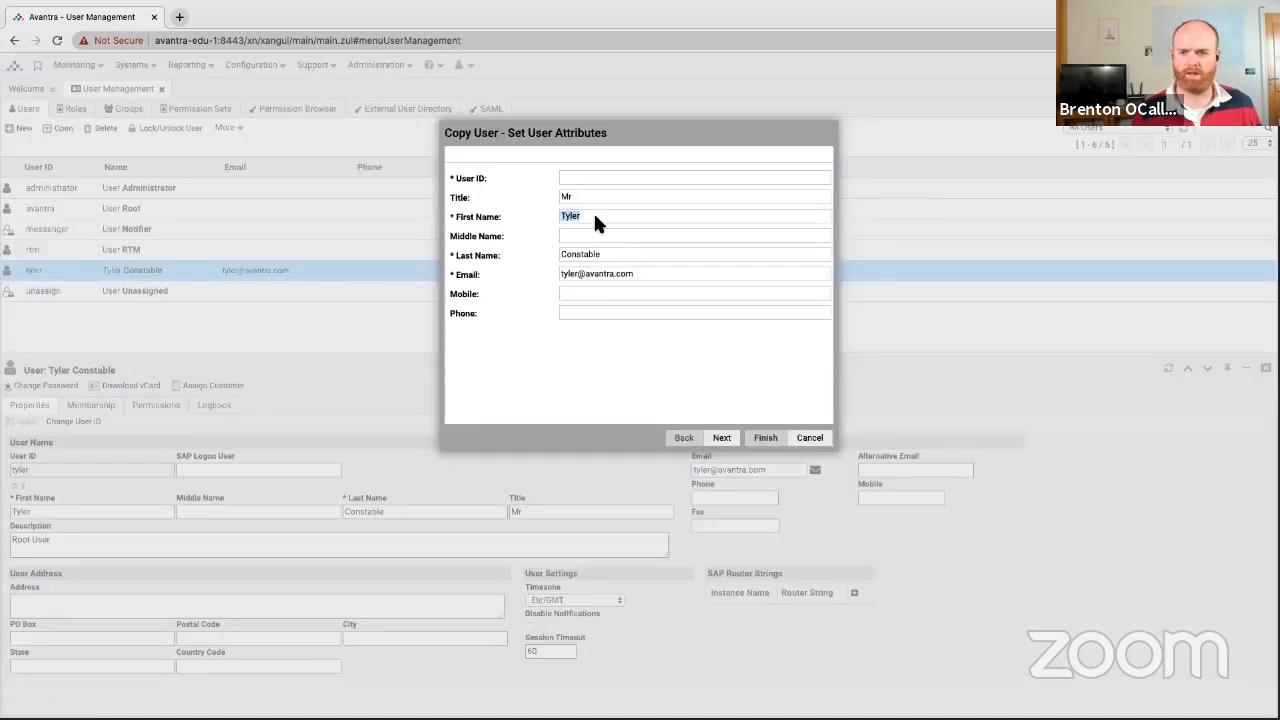
pyautogui.press('Tab')
pyautogui.press('Tab')
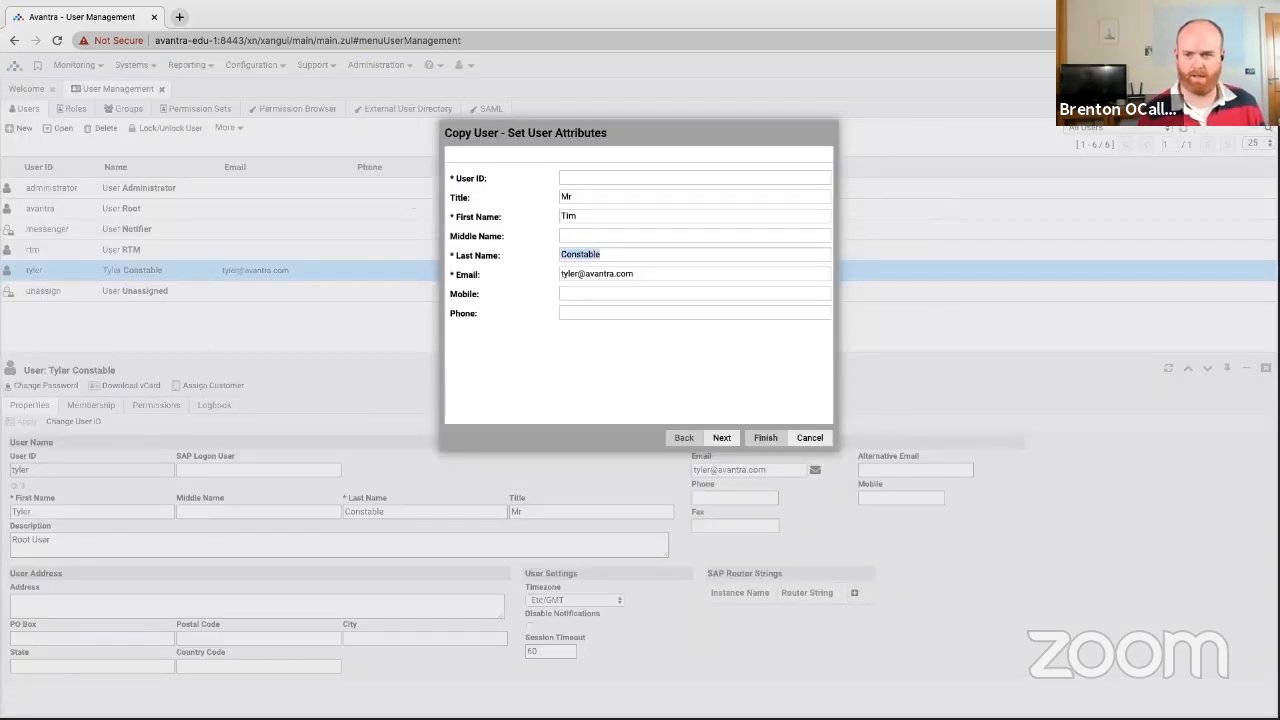
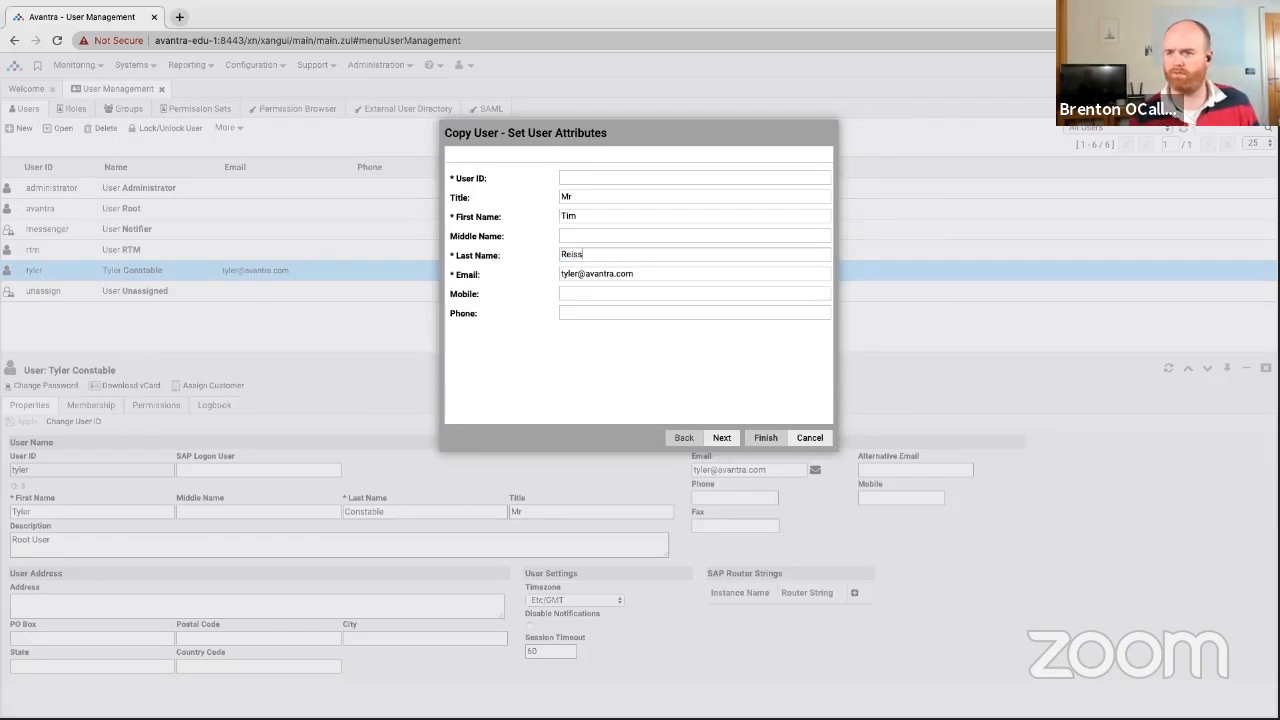
pyautogui.doubleClick(568, 273)
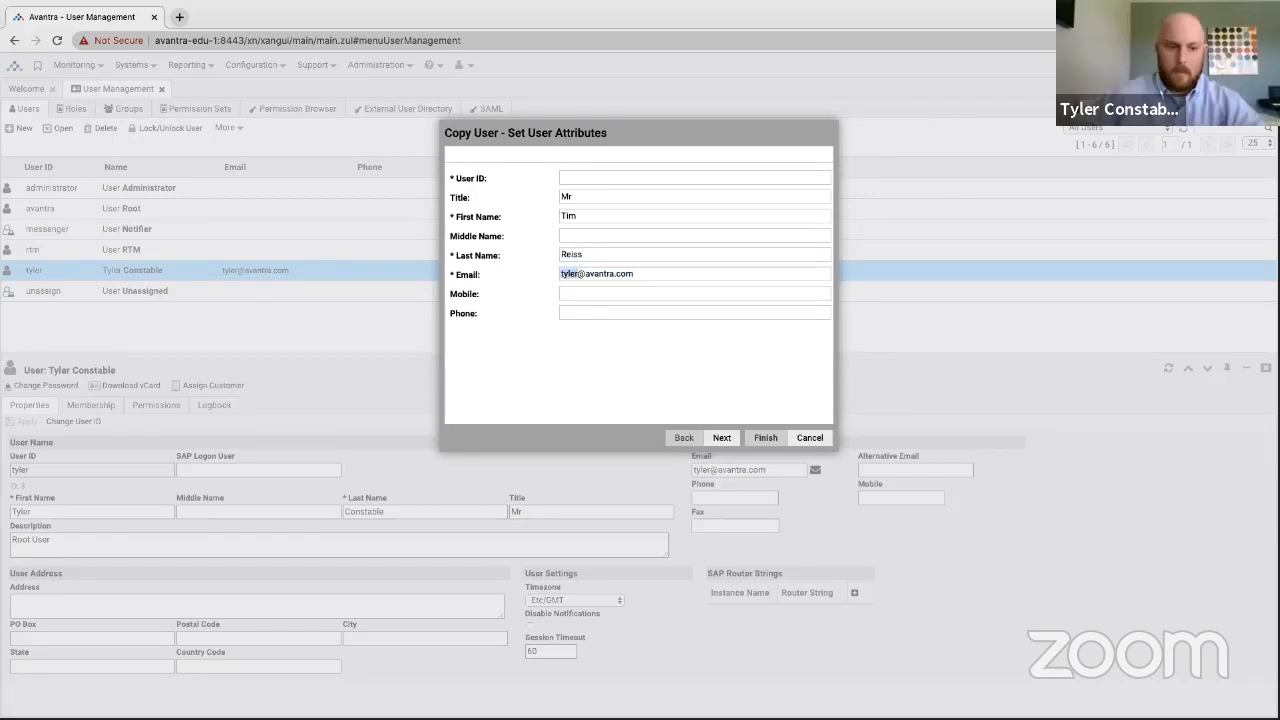
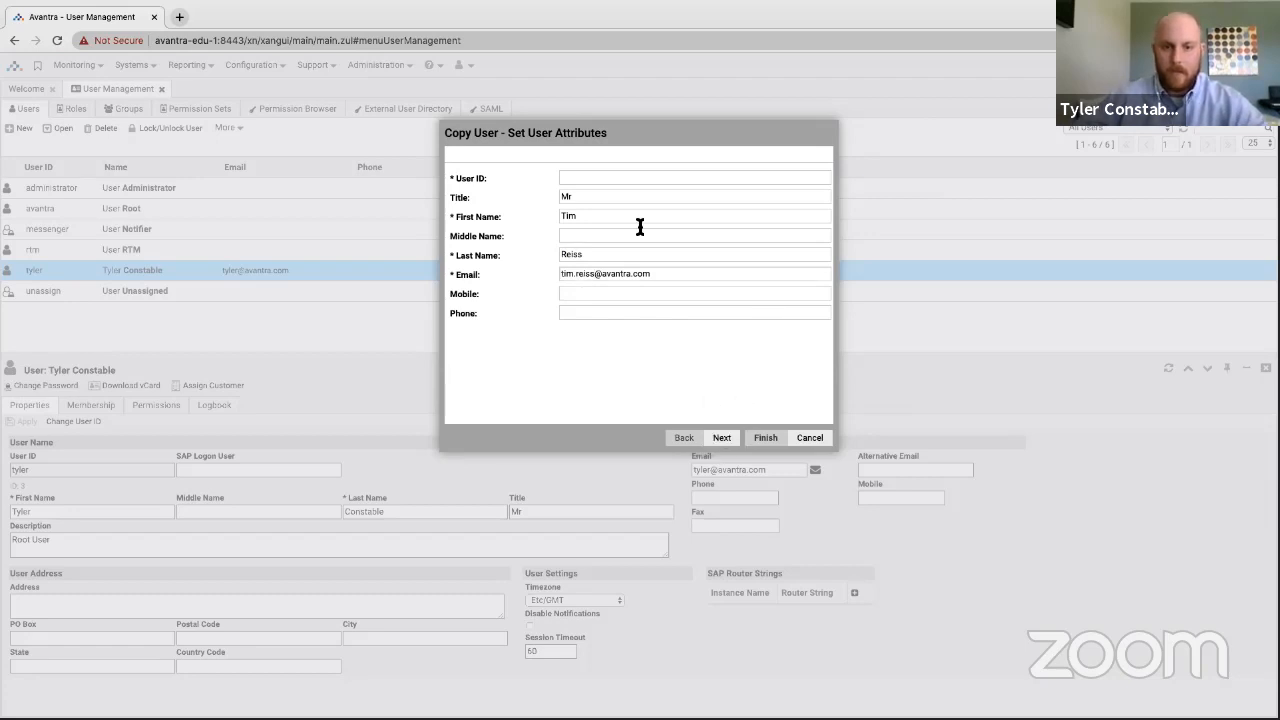
pyautogui.click(597, 178)
pyautogui.write('tim')
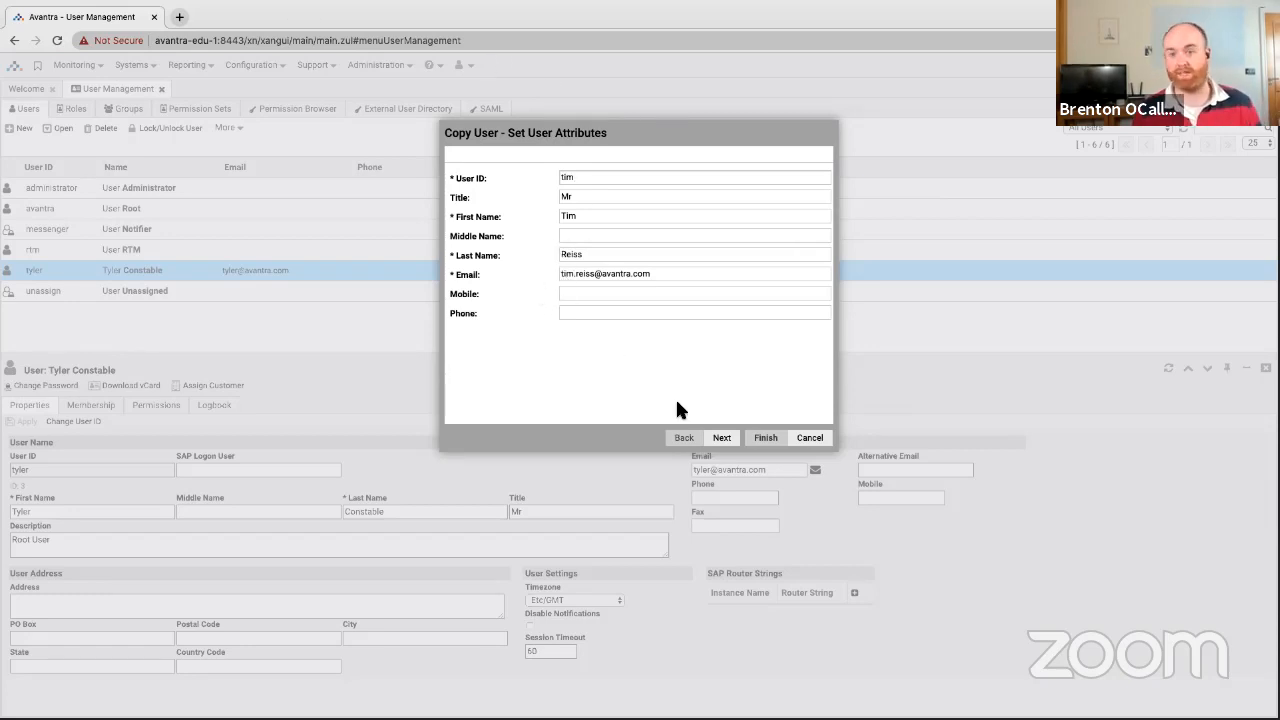
# Set a password for the copied user, skip the notification e-mail, and close its details panel.
pyautogui.click(723, 437)
pyautogui.click(506, 189)
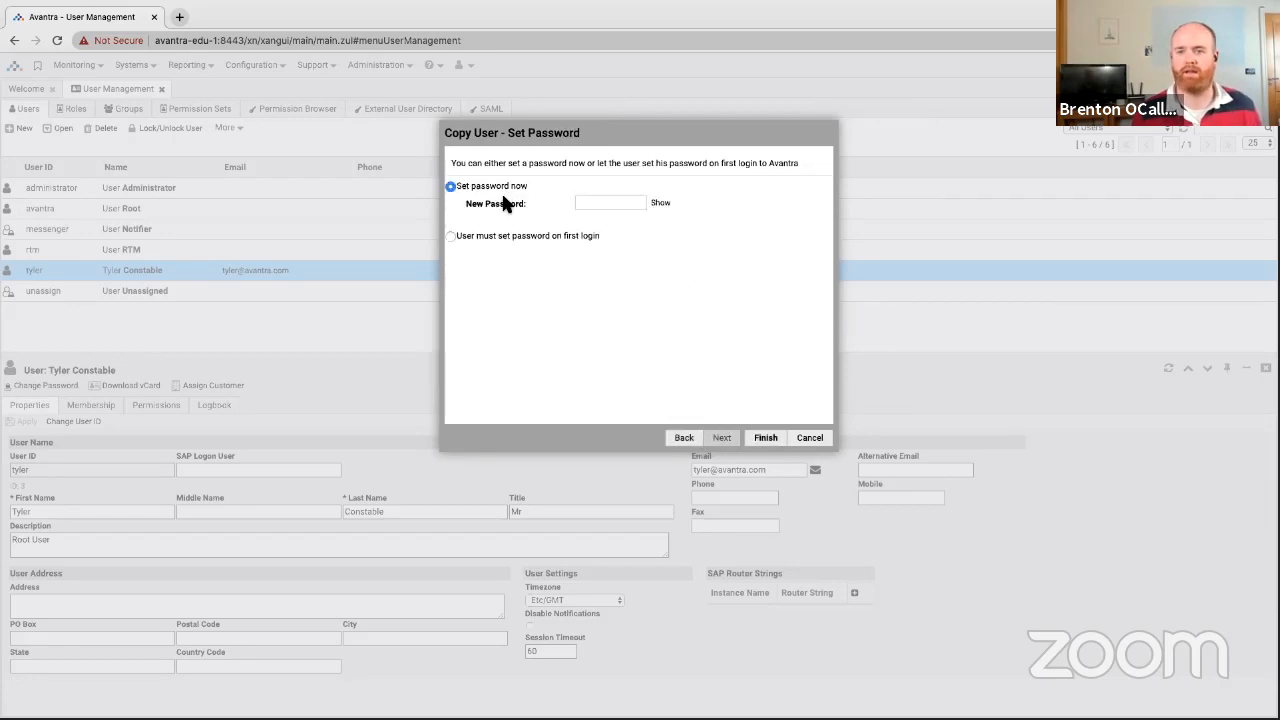
pyautogui.click(614, 204)
pyautogui.write('••••••••')
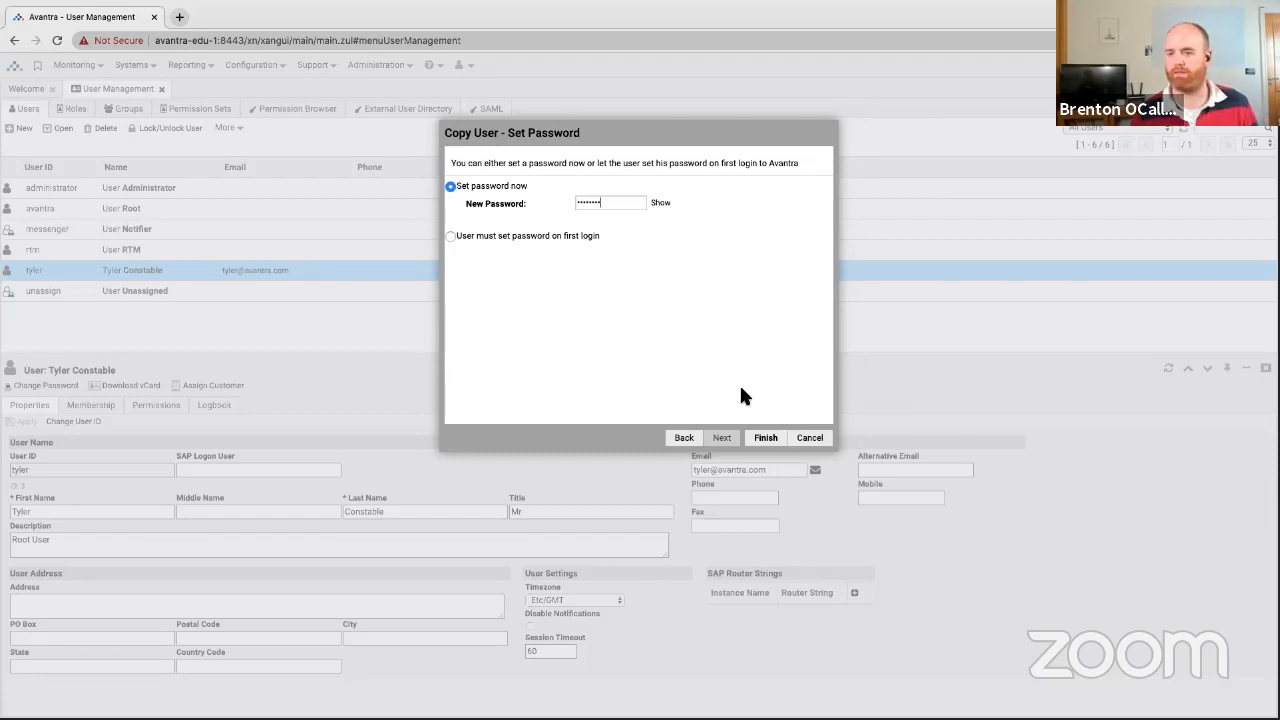
pyautogui.click(765, 437)
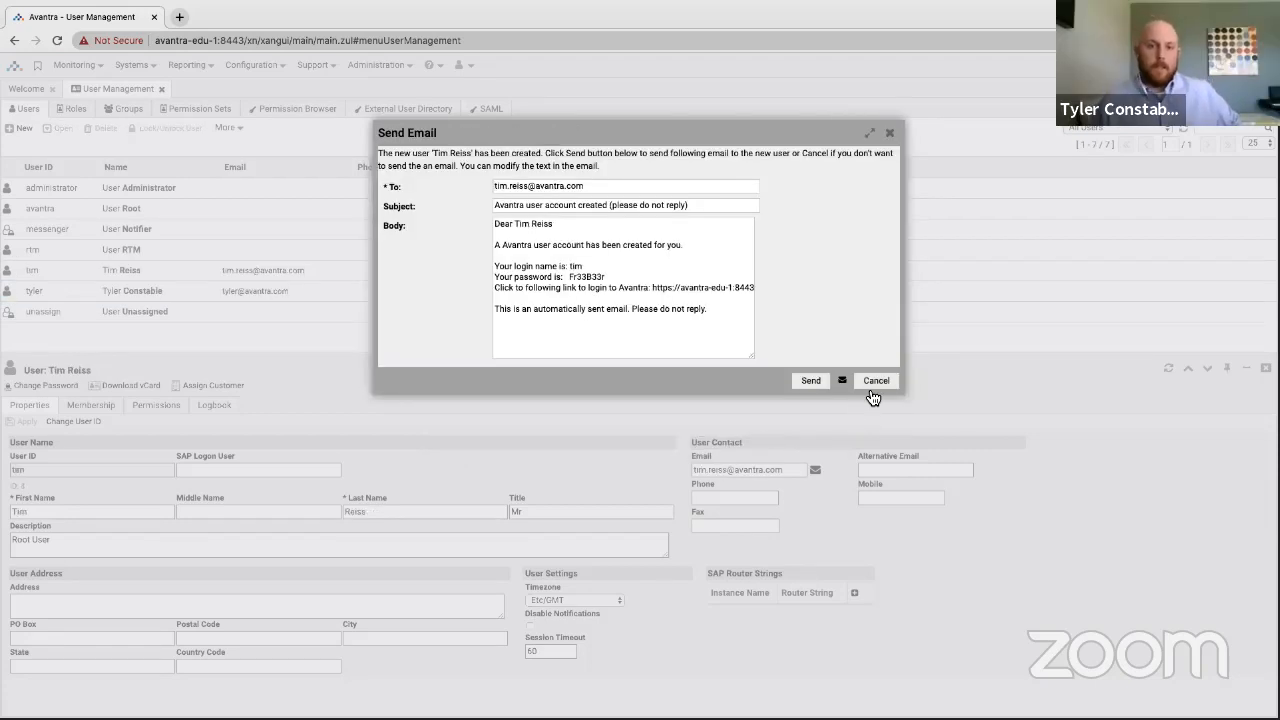
pyautogui.click(876, 381)
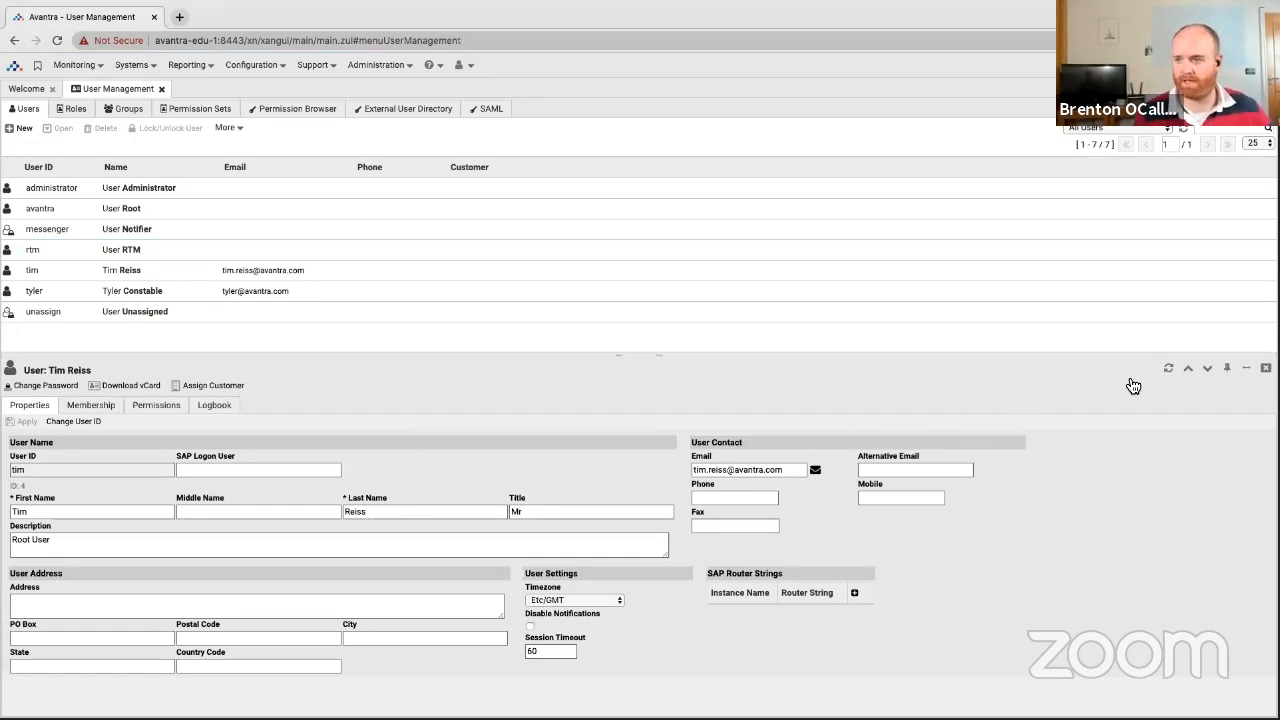
pyautogui.click(1266, 368)
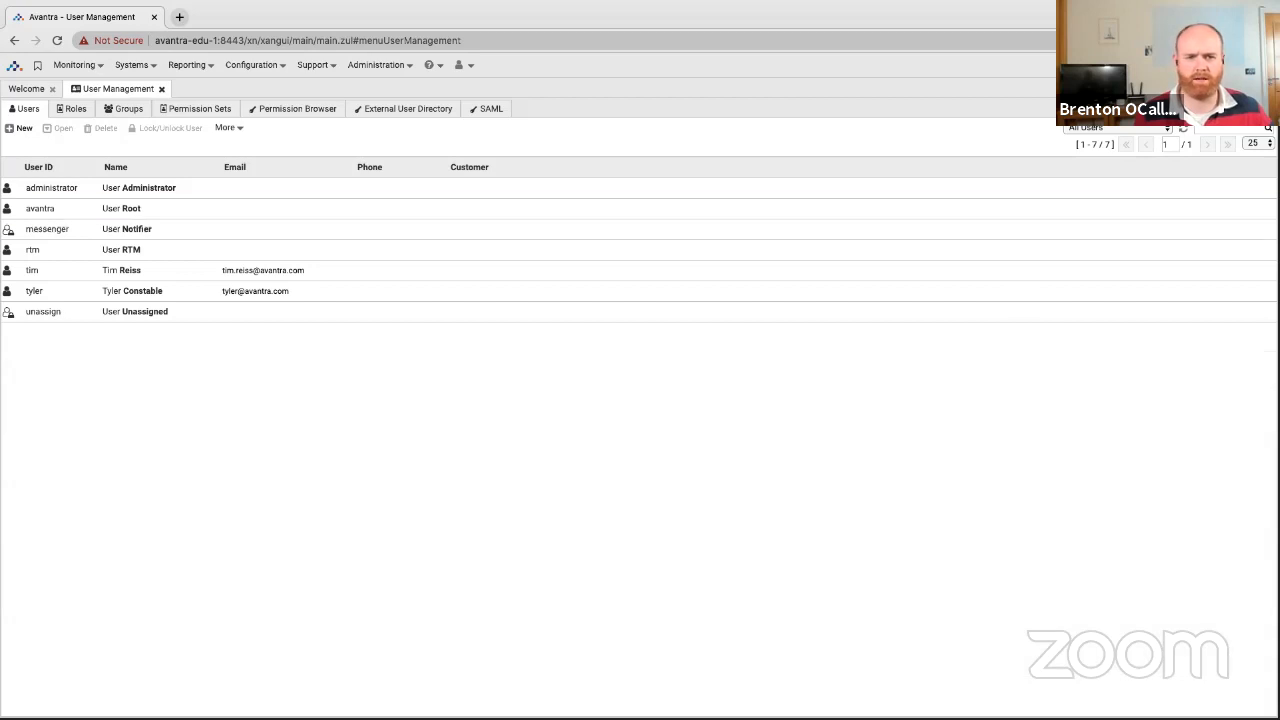
# Select the newly added user in the user list.
pyautogui.click(80, 277)
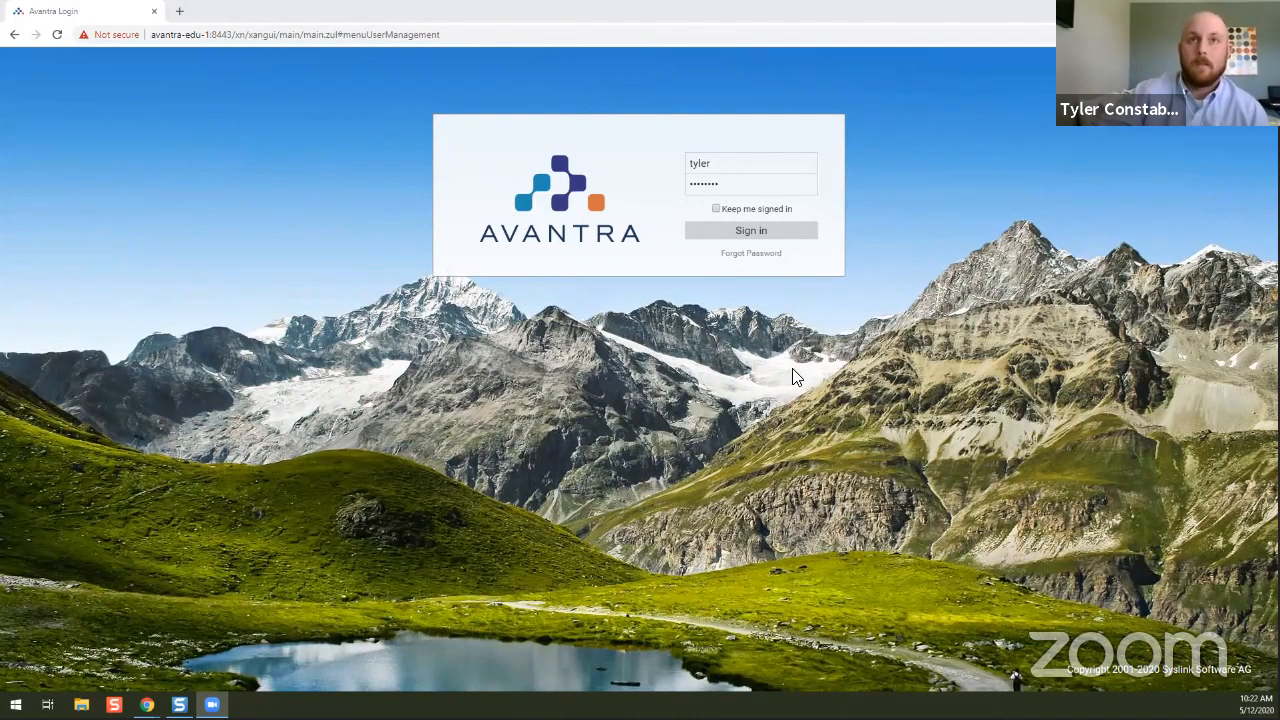
# Sign in to Avantra and dismiss the tip of the day.
pyautogui.click(814, 187)
pyautogui.press('Return')
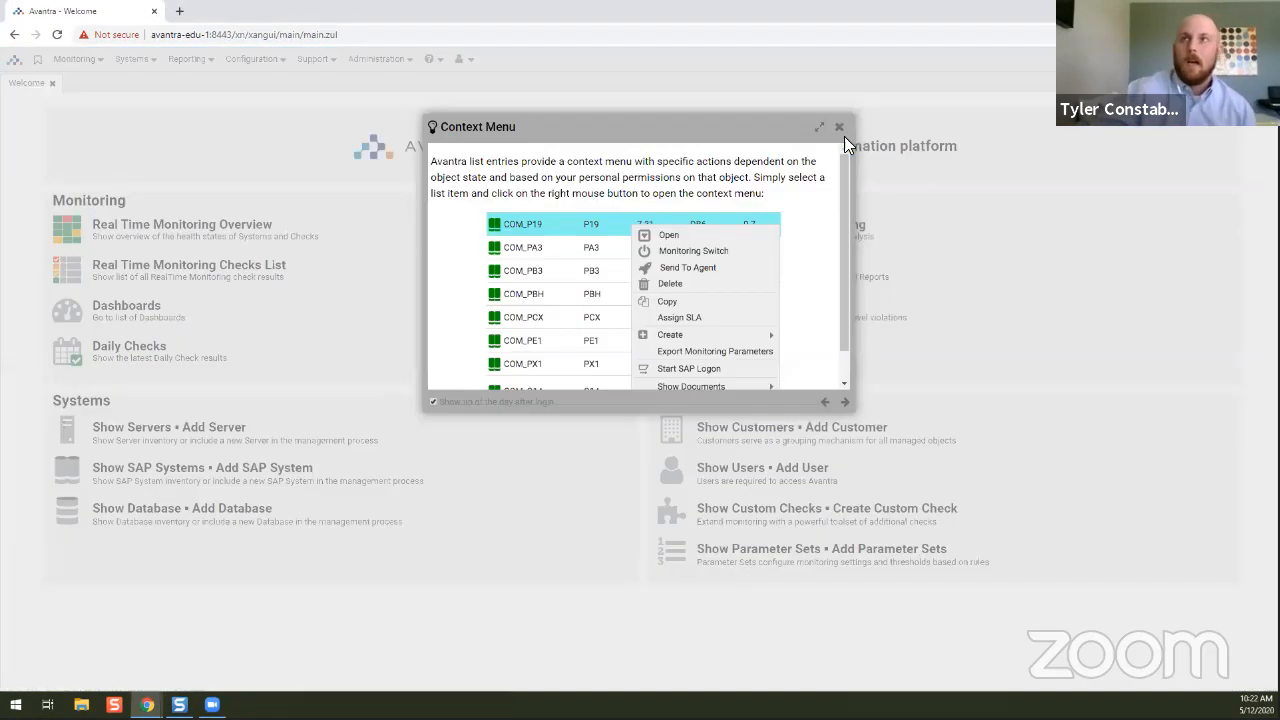
pyautogui.click(846, 128)
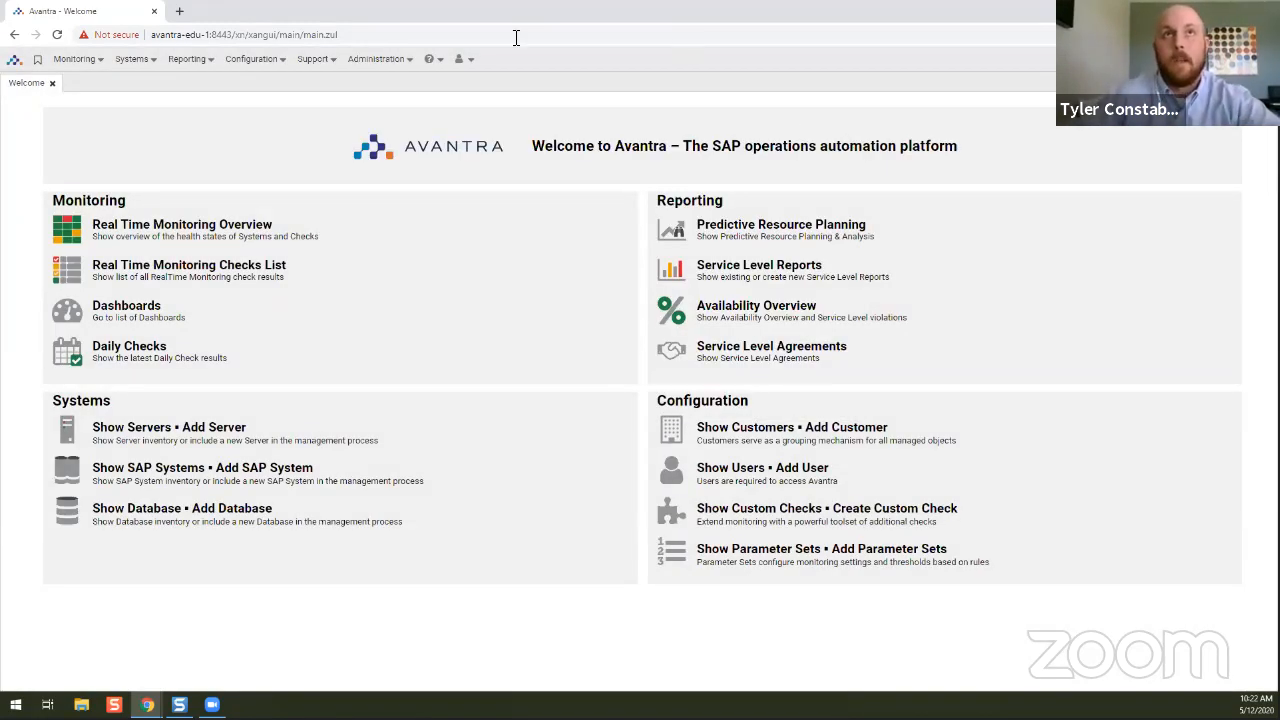
# Review your own profile in User Settings, then close it.
pyautogui.click(475, 64)
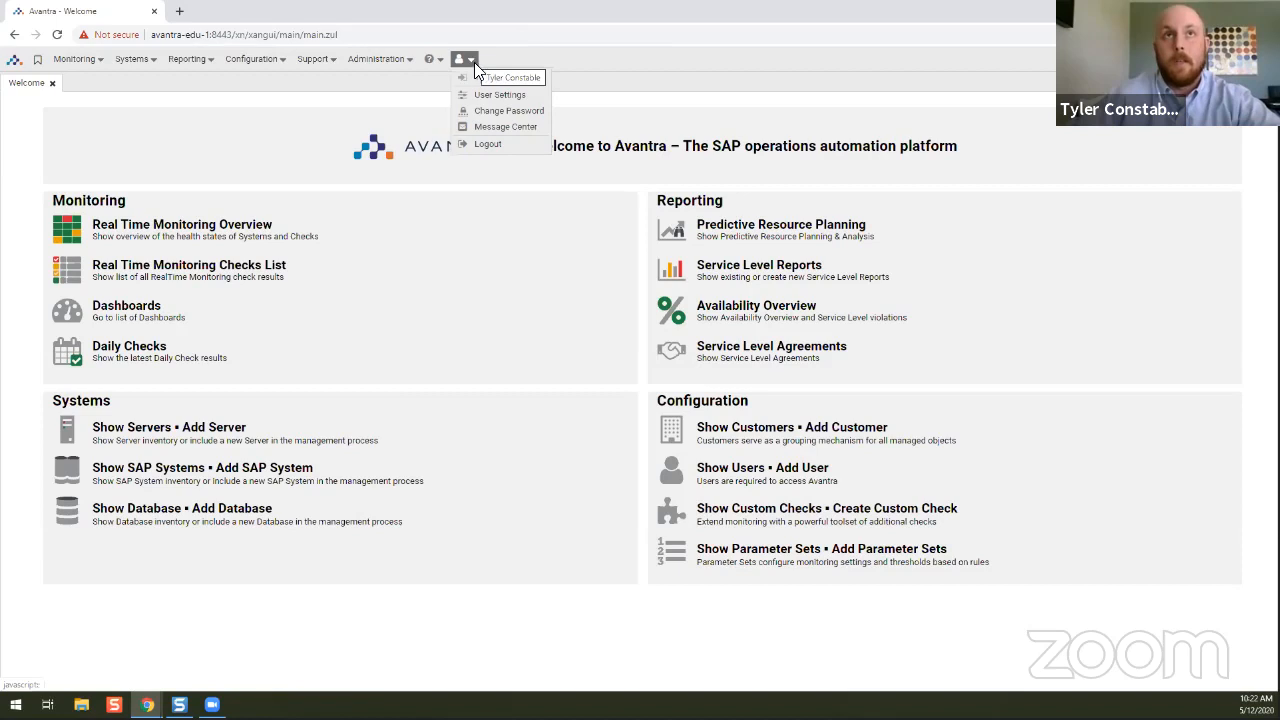
pyautogui.click(498, 95)
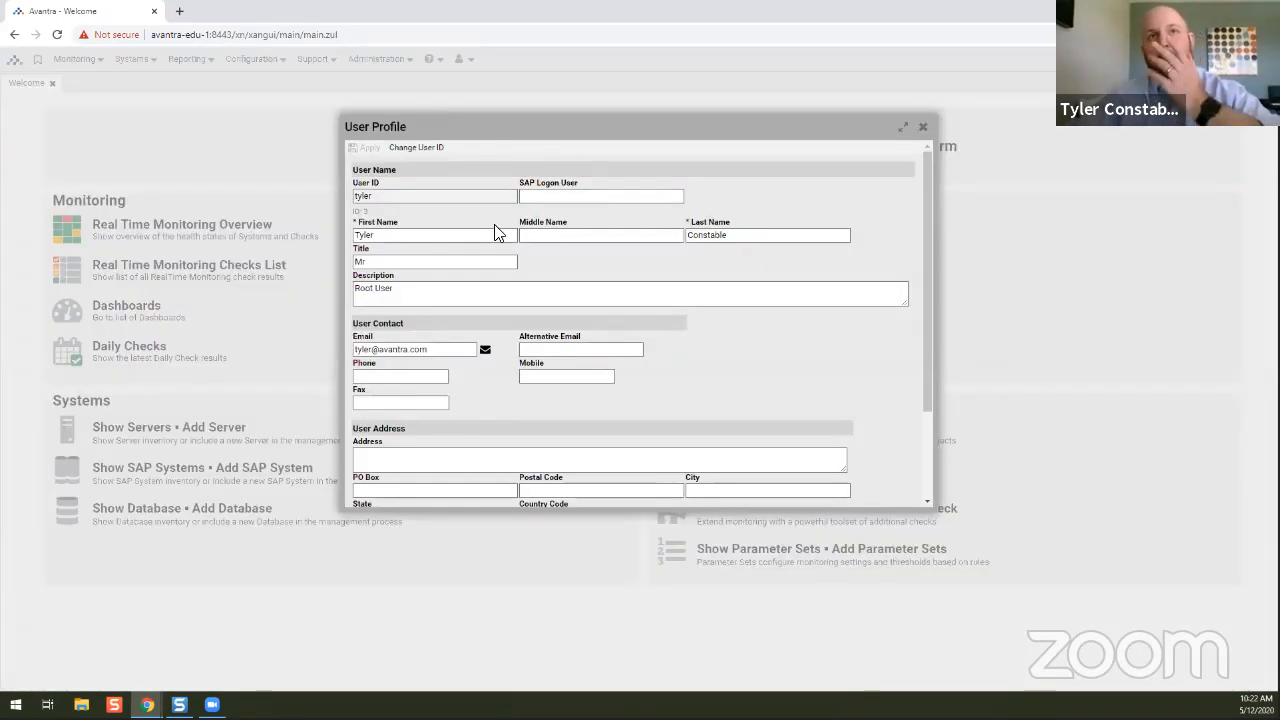
pyautogui.moveTo(402, 236); pyautogui.dragTo(334, 244)
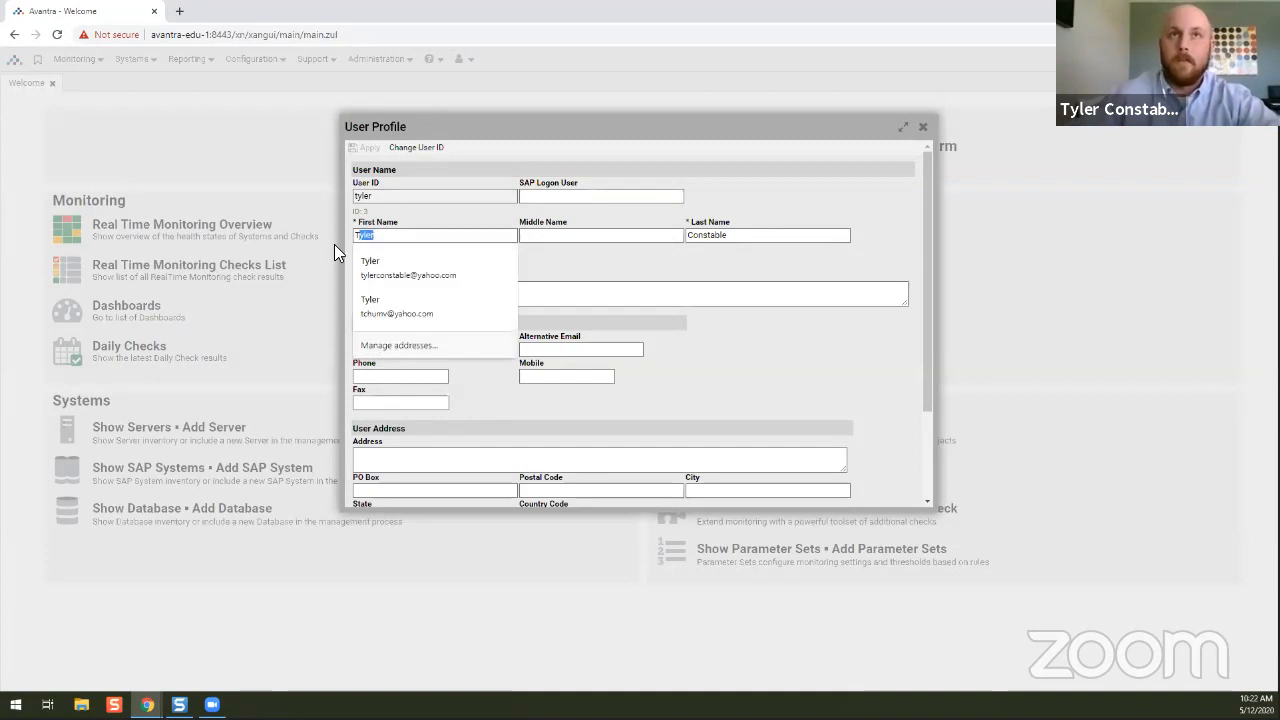
pyautogui.click(609, 270)
pyautogui.scroll(-2, 609, 274)
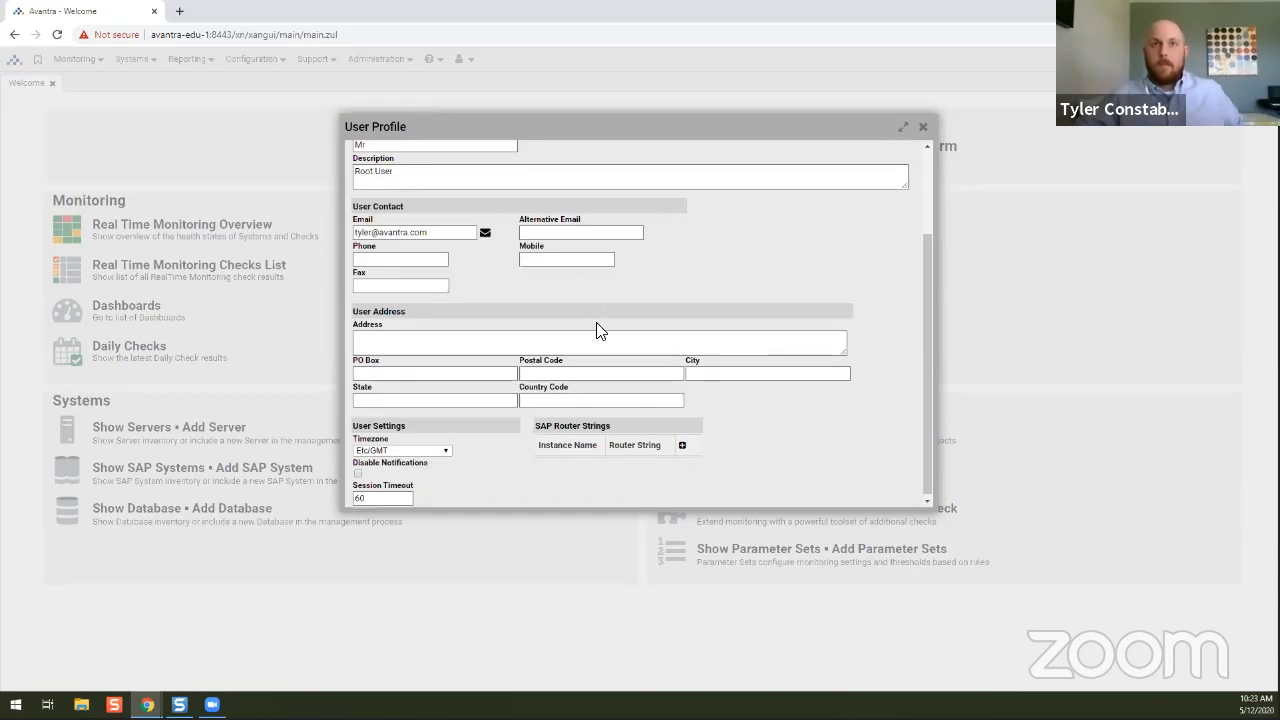
pyautogui.scroll(3, 600, 335)
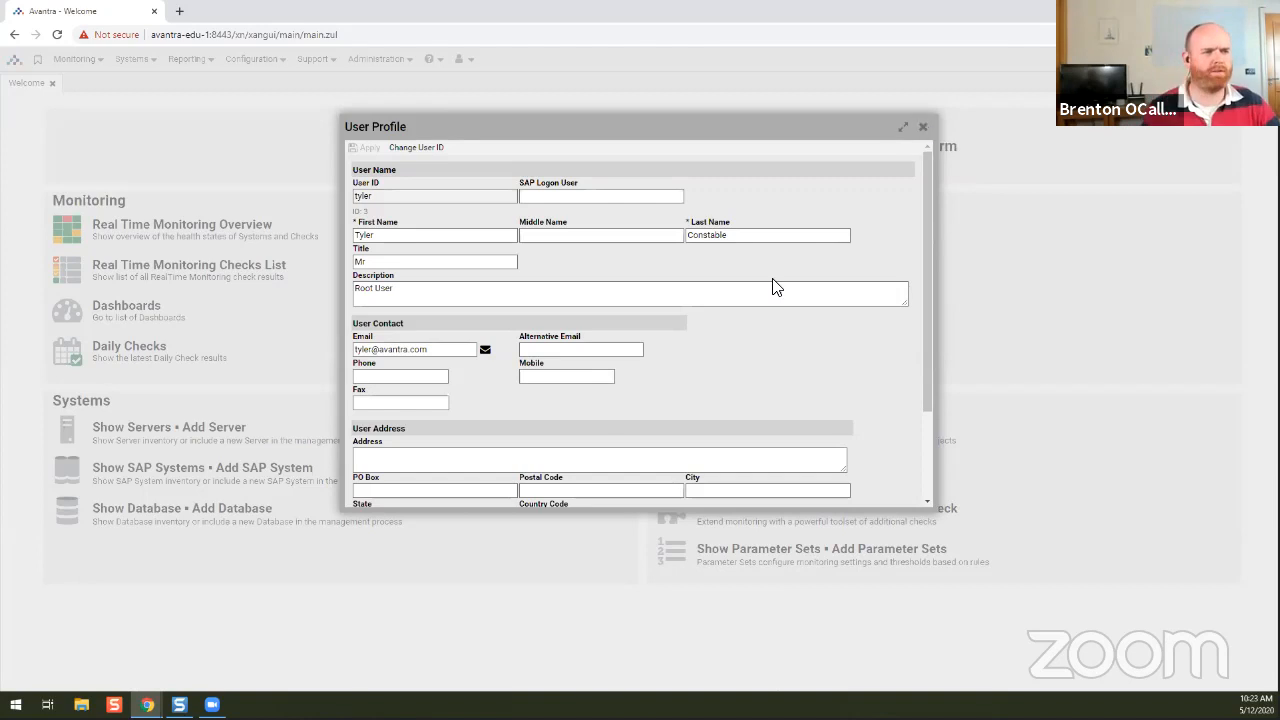
pyautogui.scroll(-3, 740, 334)
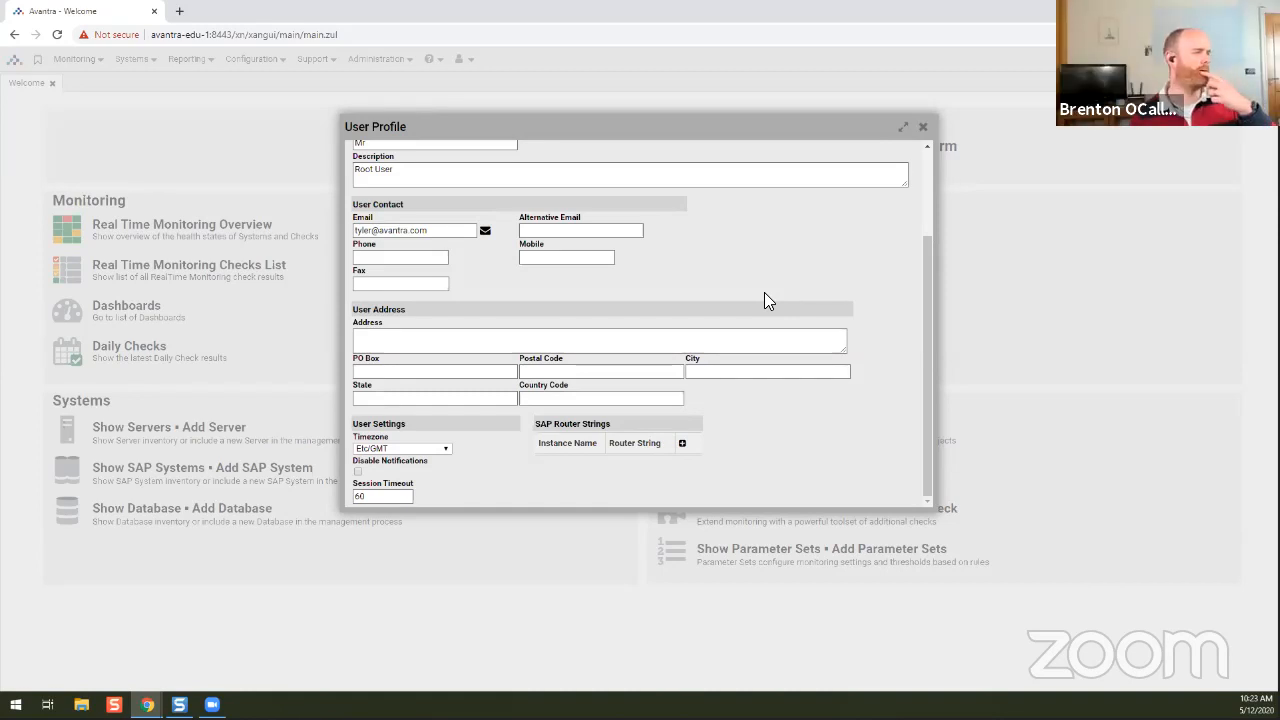
pyautogui.click(926, 127)
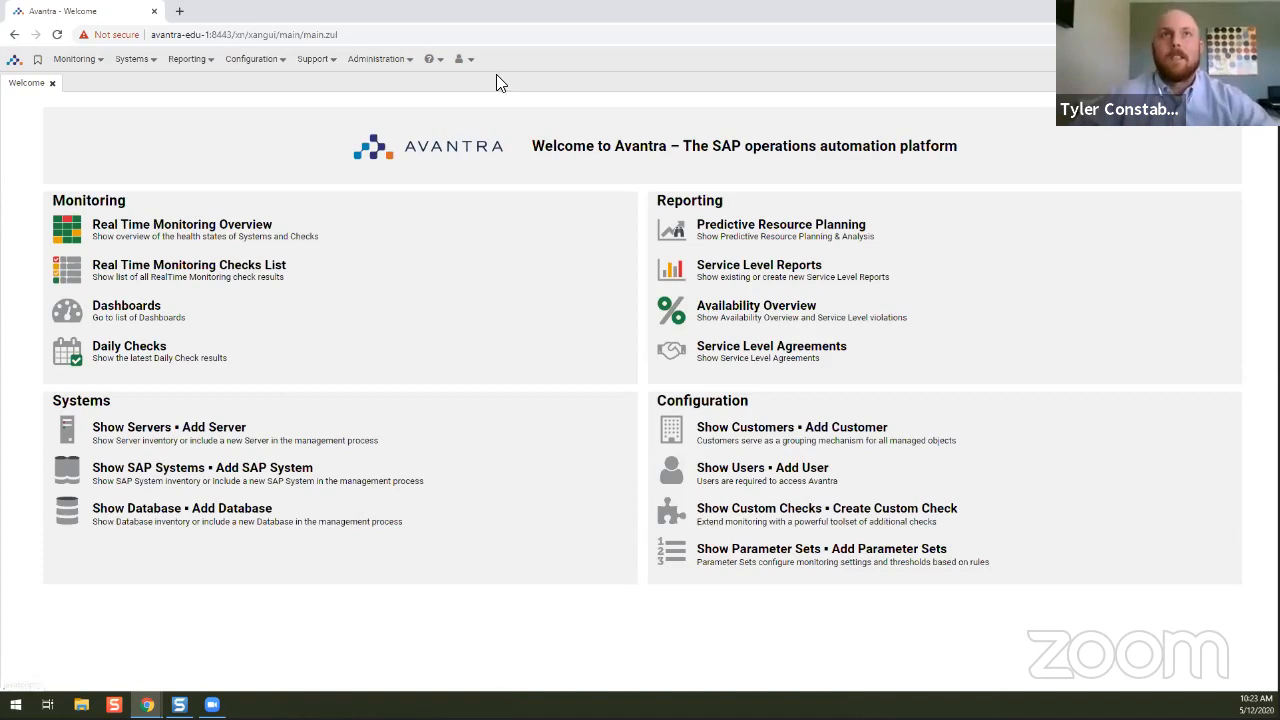
# Open User Management from the Administration menu and switch to the Roles list.
pyautogui.click(433, 59)
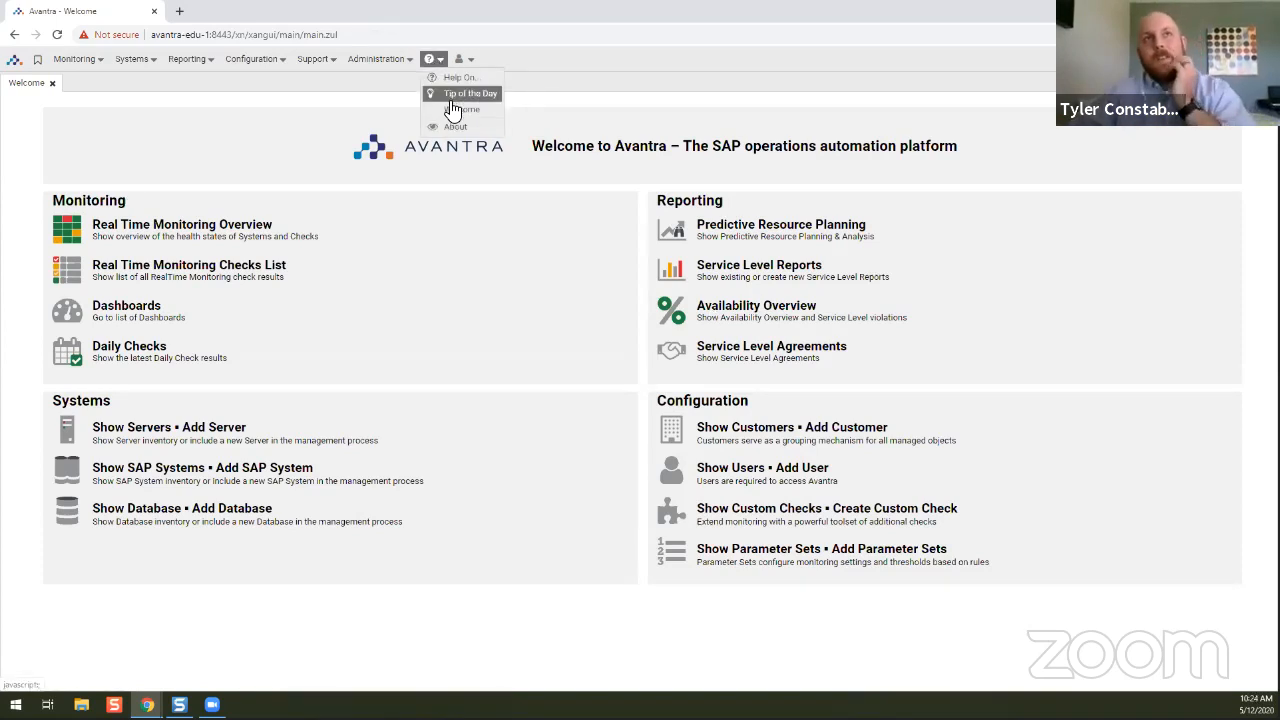
pyautogui.click(378, 59)
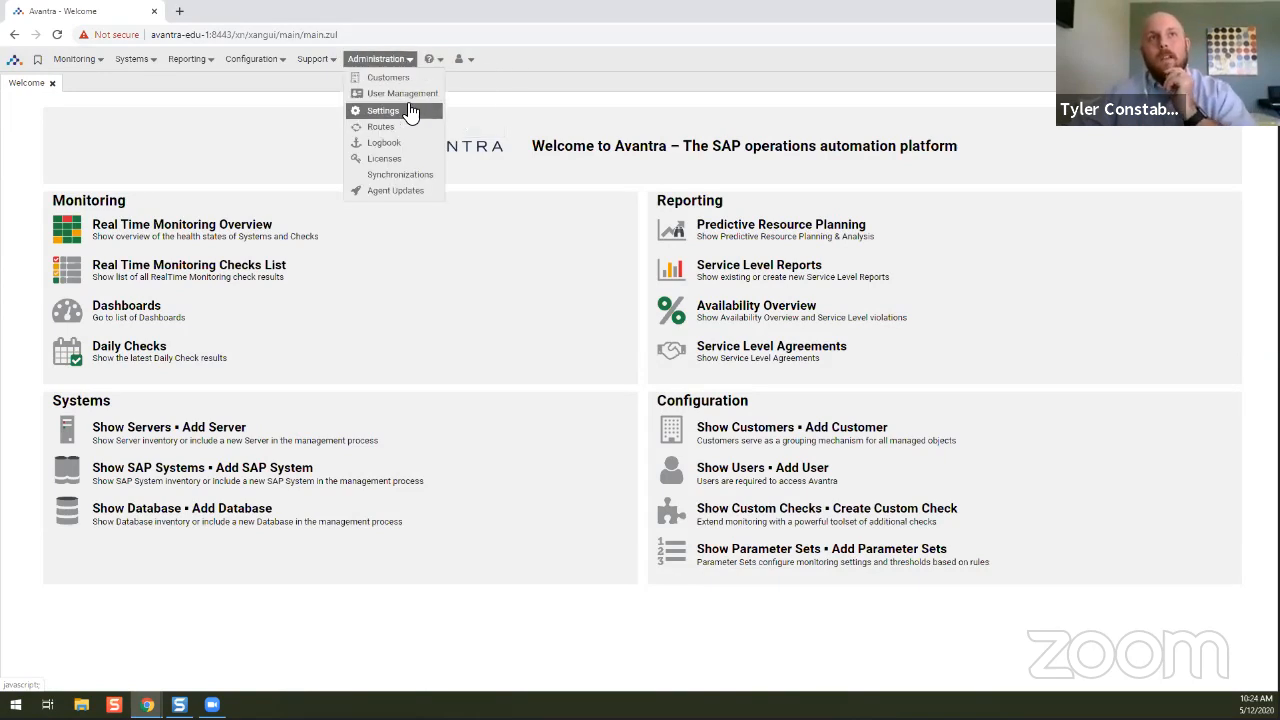
pyautogui.click(410, 93)
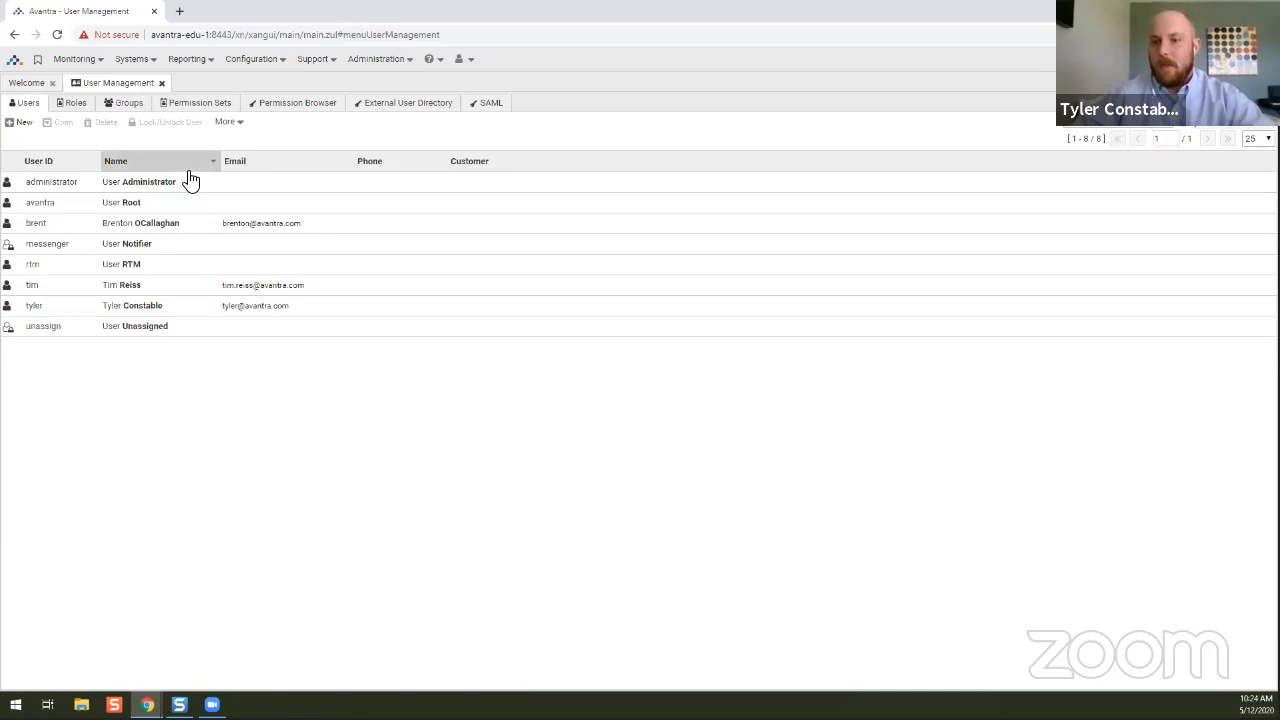
pyautogui.click(84, 206)
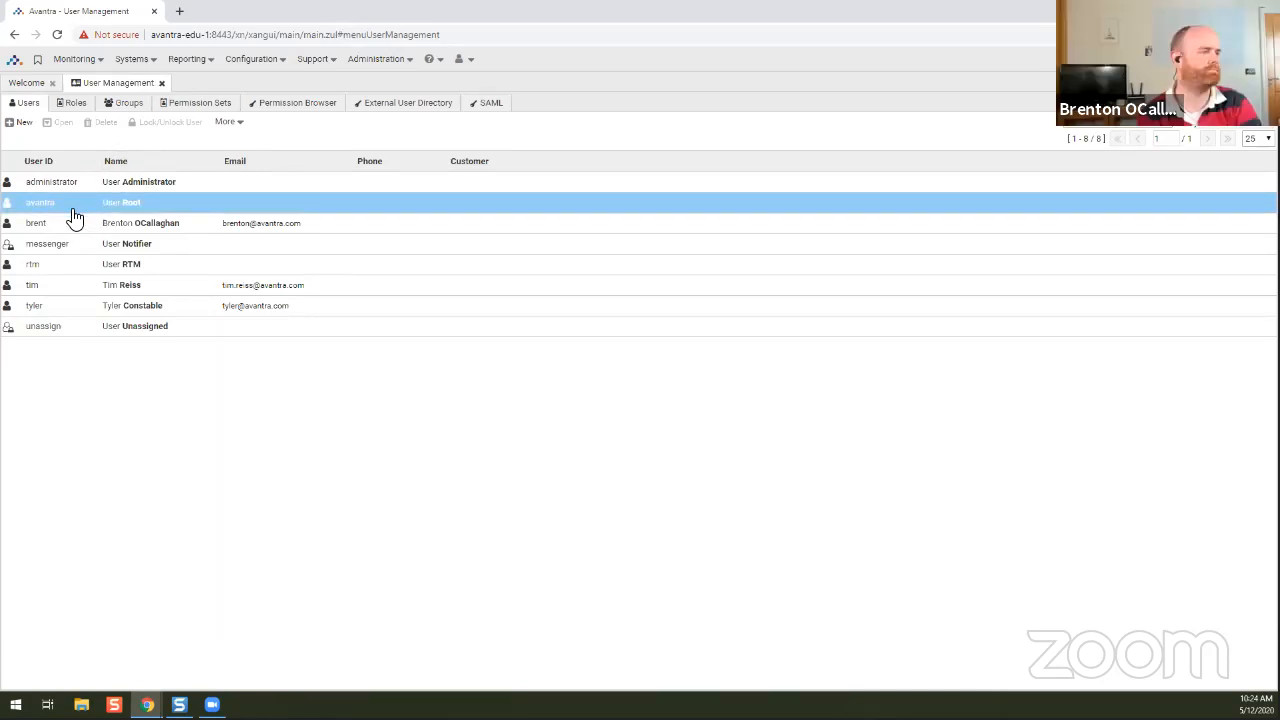
pyautogui.click(77, 105)
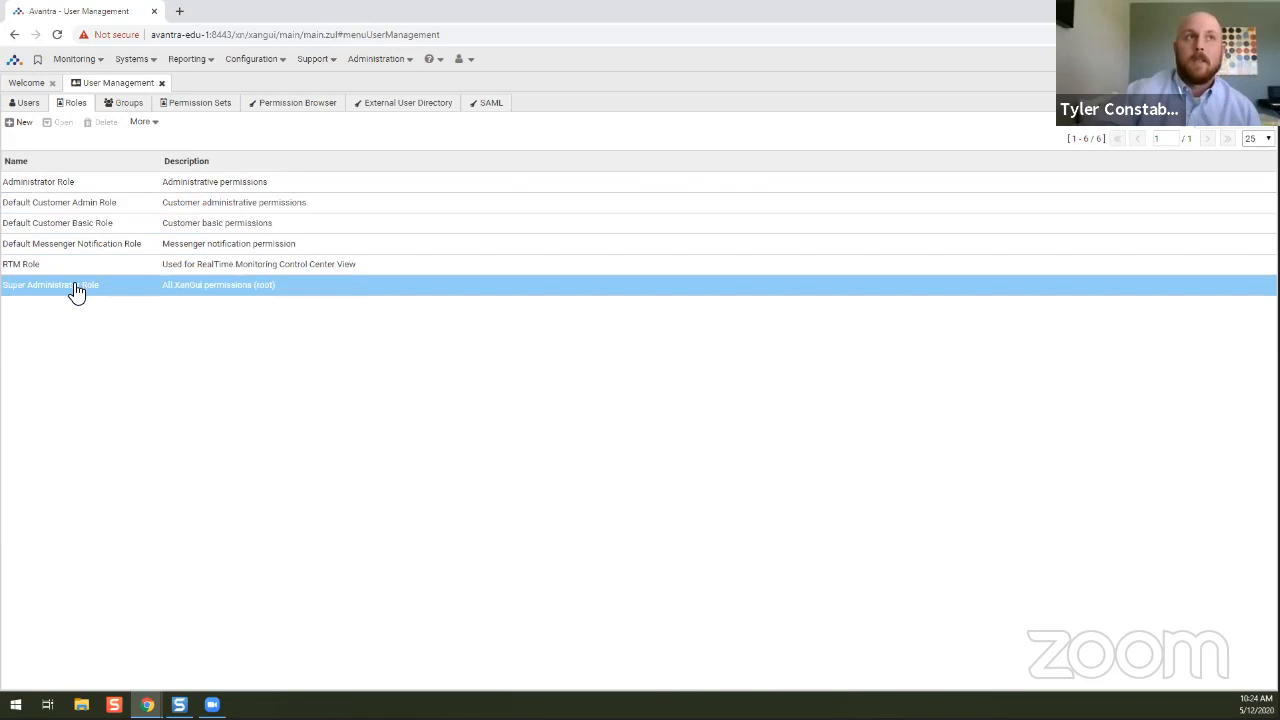
# Start copying Default Customer Admin Role, cancel the copy, then open that role's details.
pyautogui.click(74, 187)
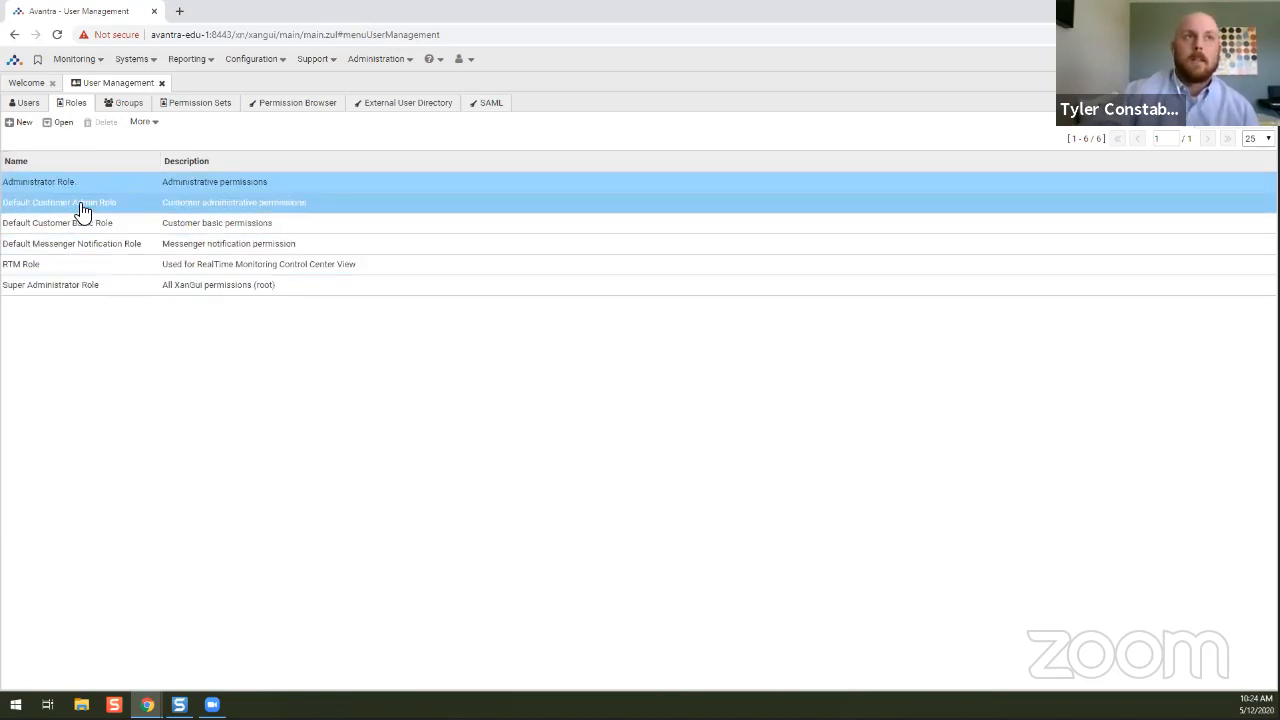
pyautogui.click(80, 205)
pyautogui.click(145, 123)
pyautogui.click(160, 141)
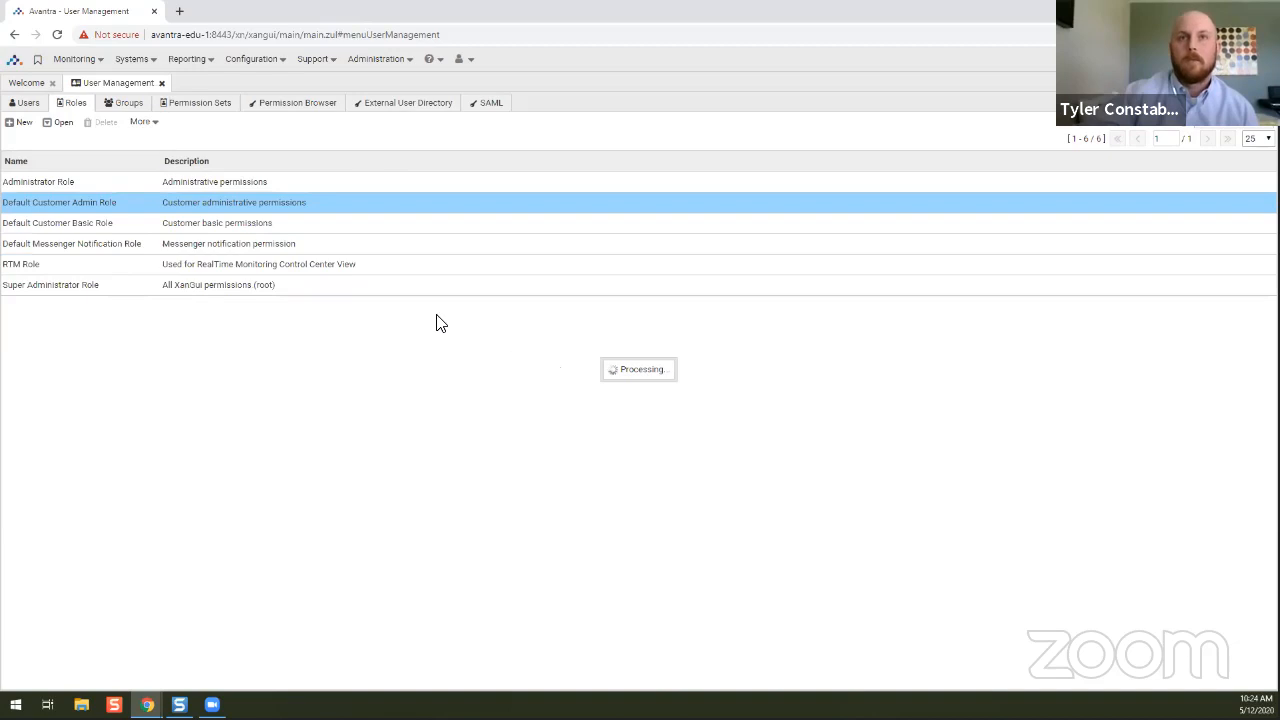
pyautogui.click(58, 229)
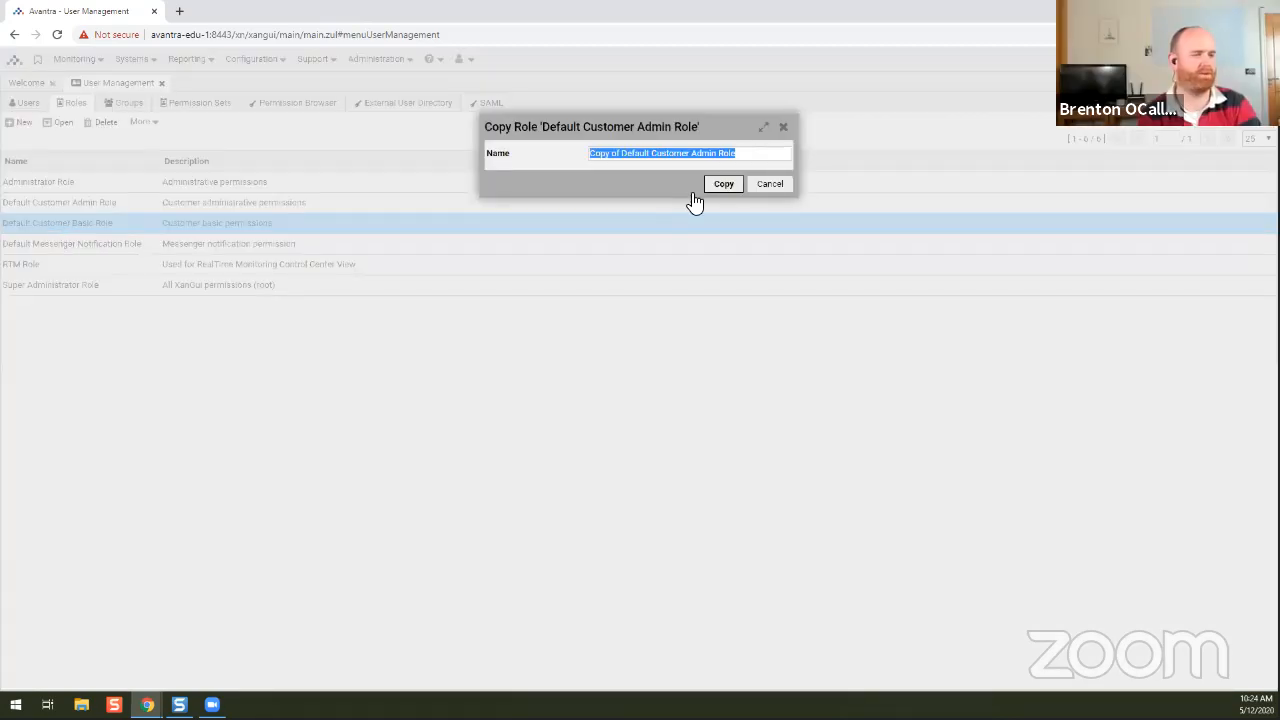
pyautogui.click(772, 184)
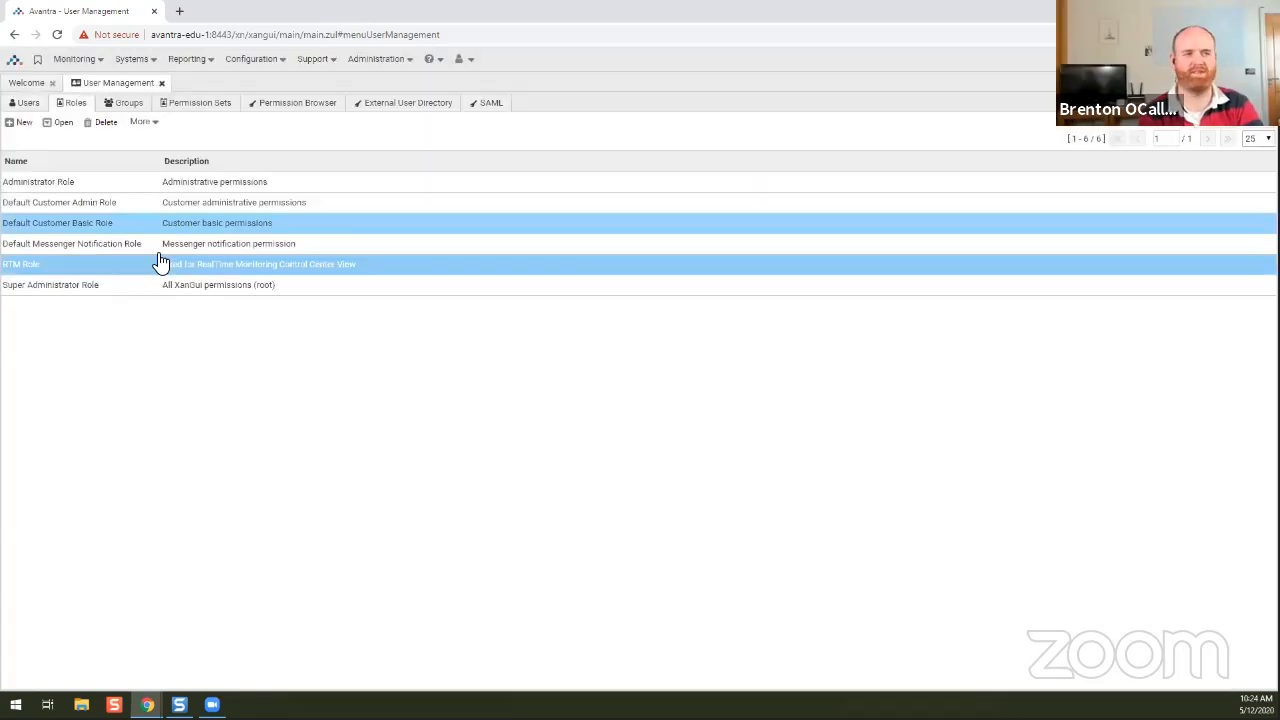
pyautogui.doubleClick(71, 205)
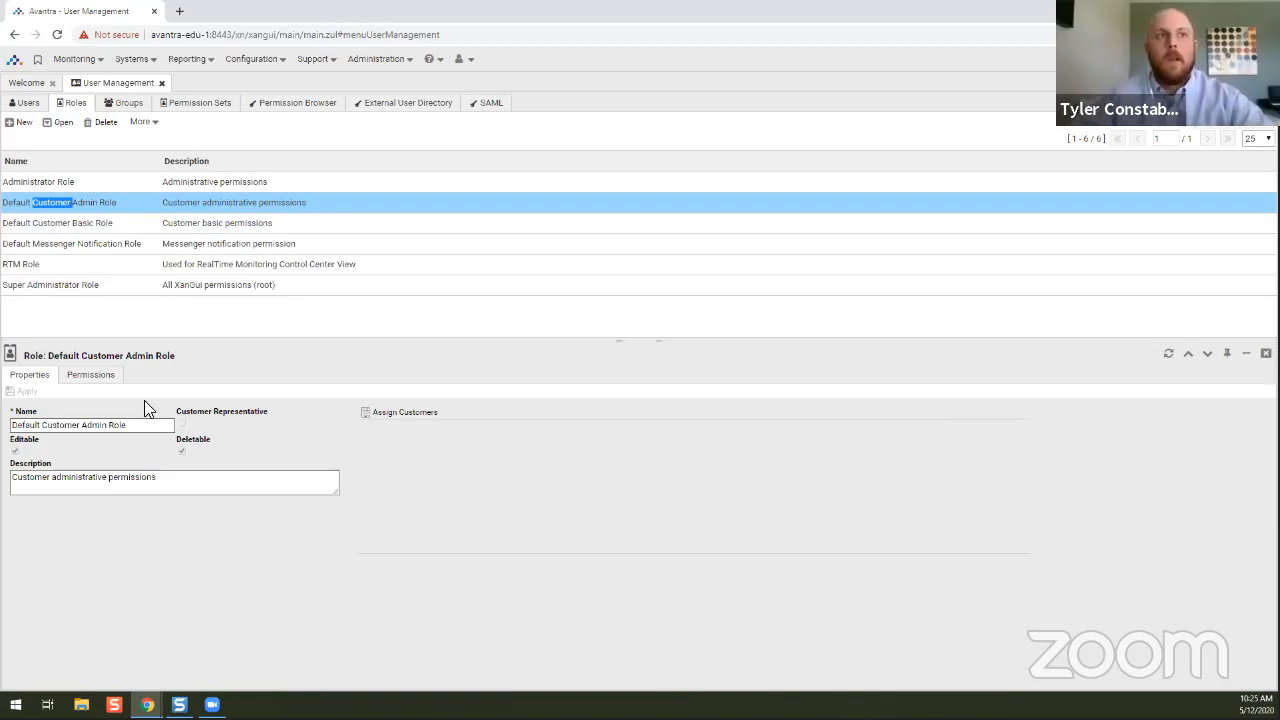
# View the Default Customer Admin Role's permissions, then the Administrator Role's permissions.
pyautogui.click(96, 380)
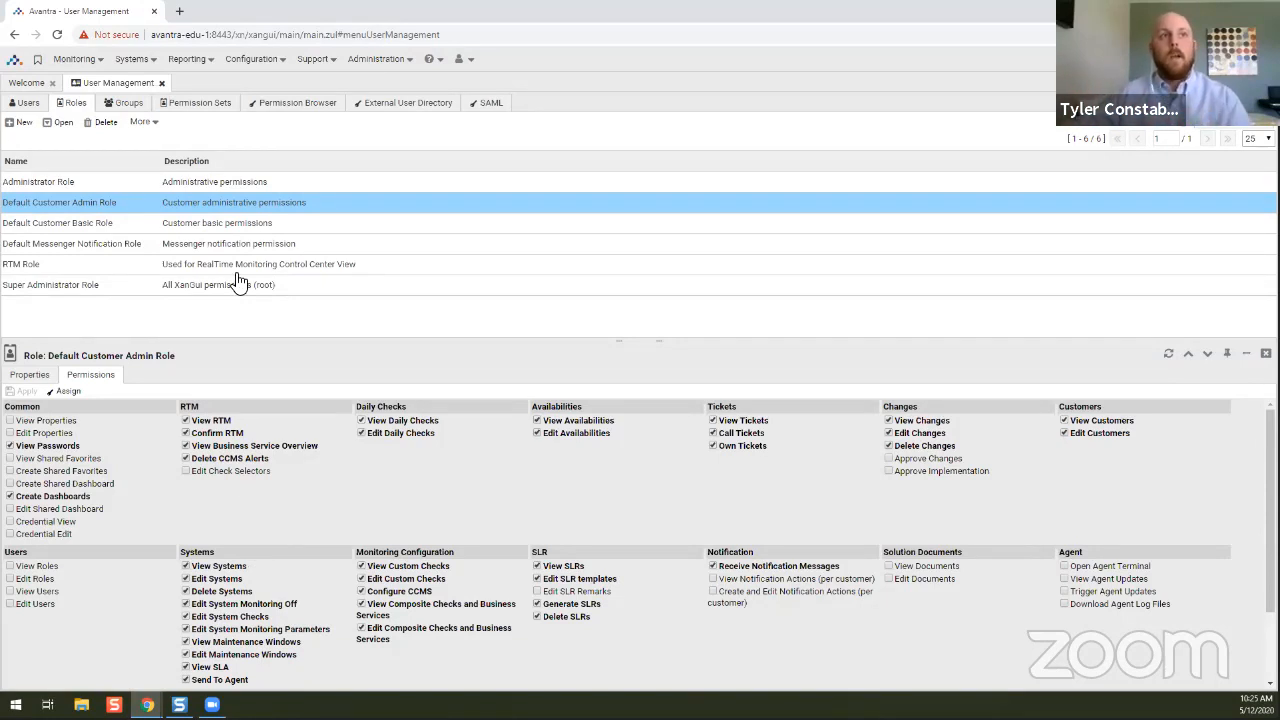
pyautogui.tripleClick(47, 188)
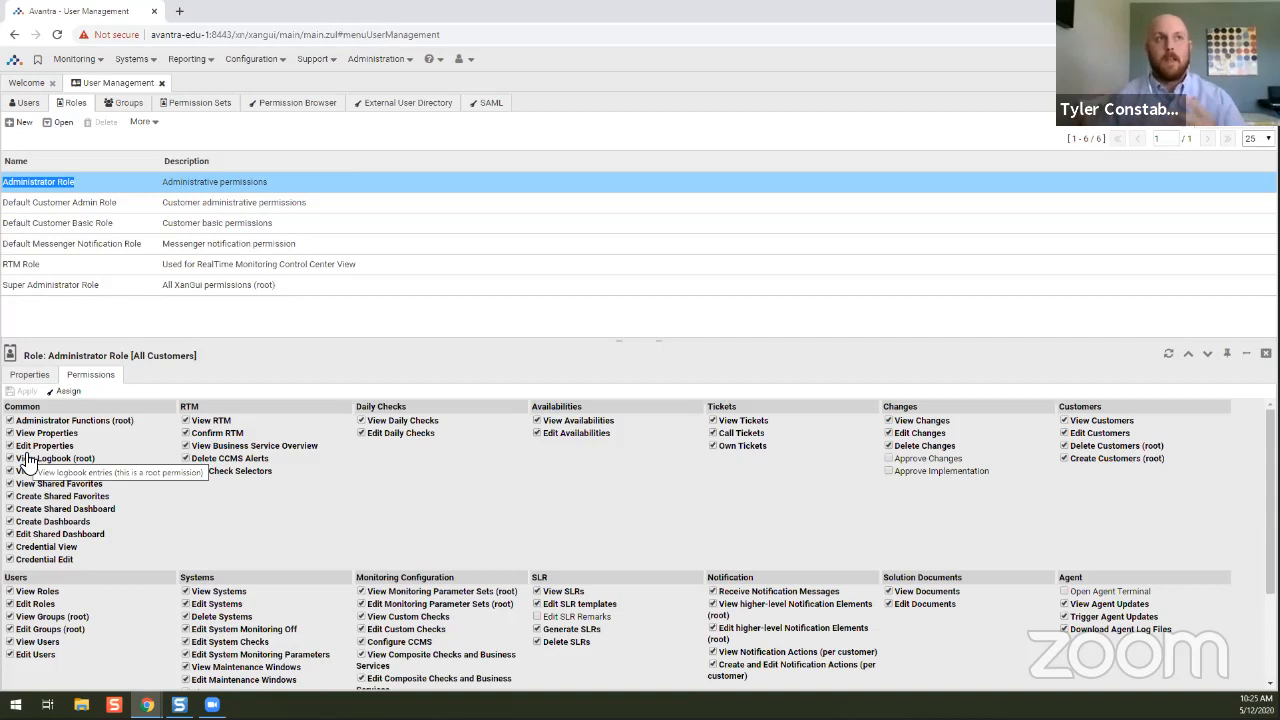
# Select the Default Customer Basic Role to display its Permissions tab.
pyautogui.click(62, 231)
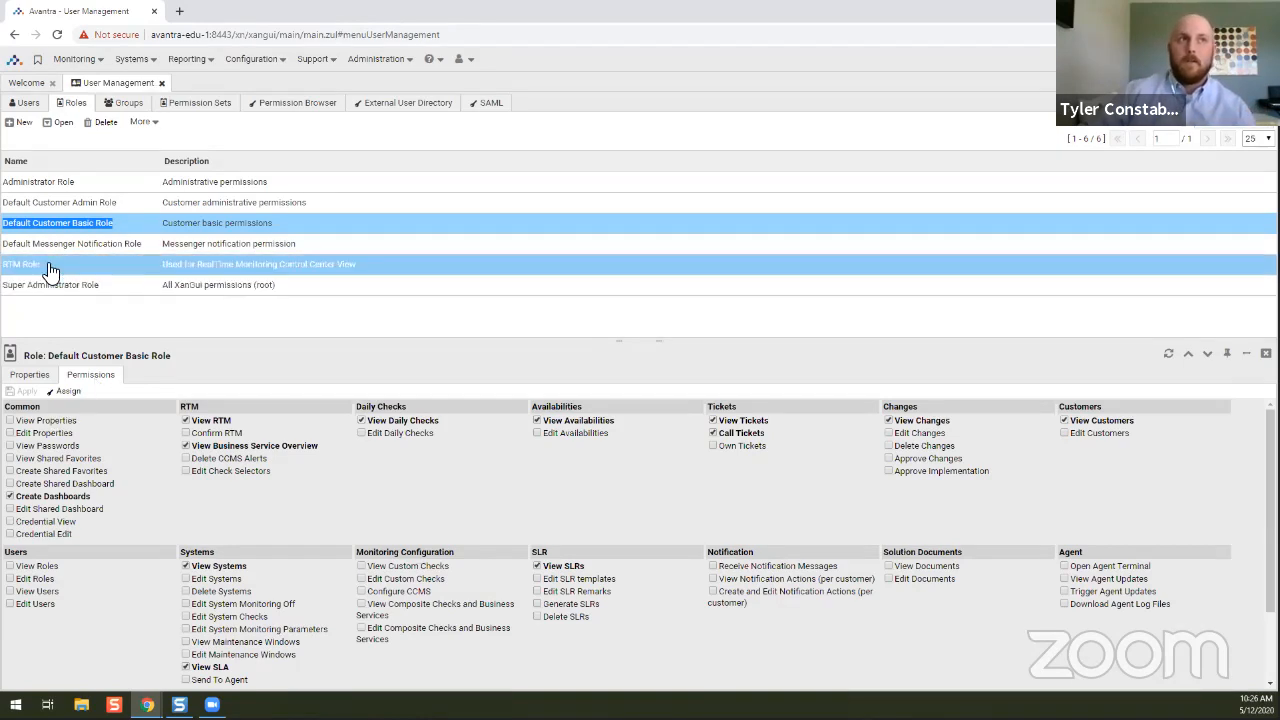
# Tick View Daily Checks, Confirm RTM, Edit Check Selectors and Delete CCMS Alerts for the Basic Role.
pyautogui.click(365, 420)
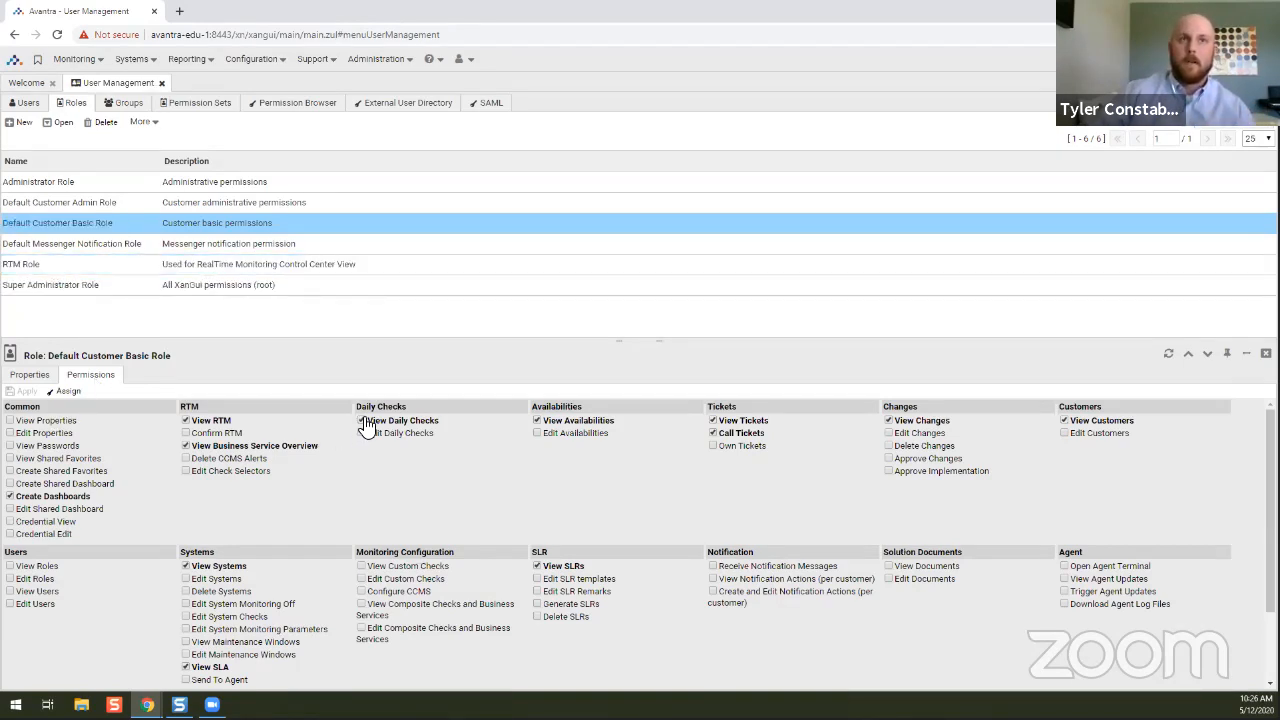
pyautogui.click(185, 433)
pyautogui.click(185, 470)
pyautogui.click(185, 458)
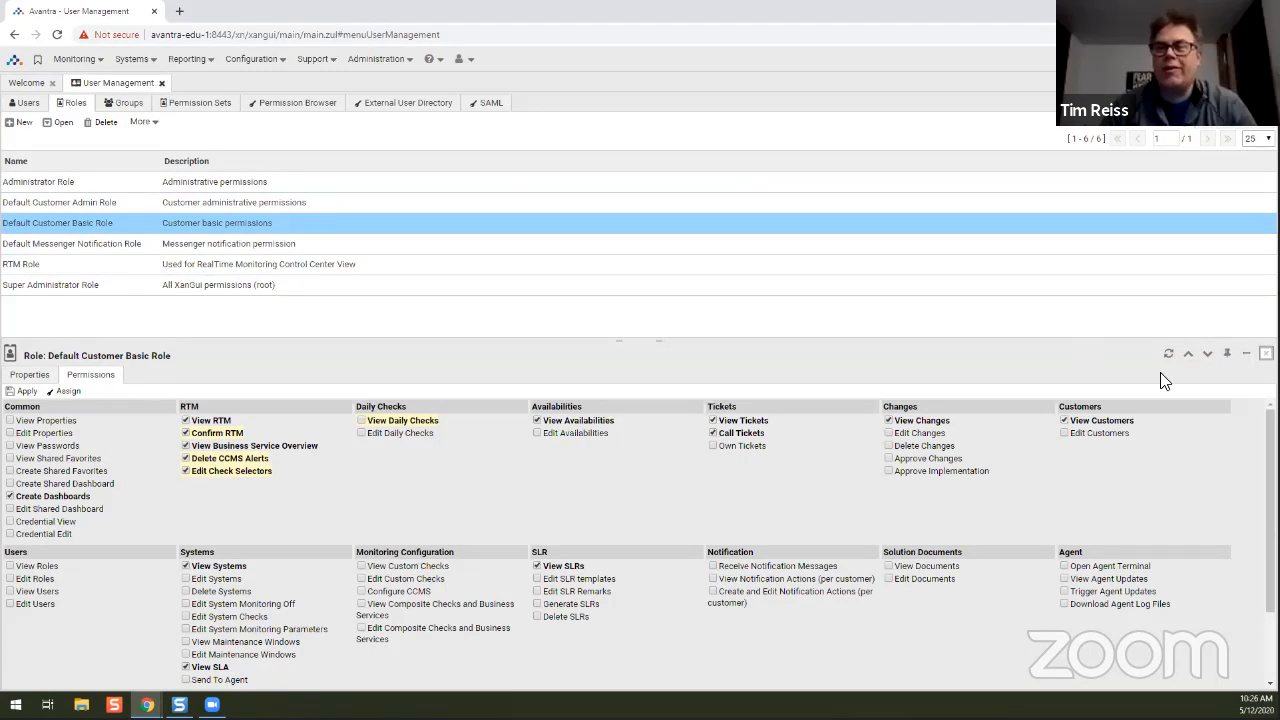
# Close the role details, glance at Default Customer Admin Role, then switch to the Users list.
pyautogui.click(1266, 353)
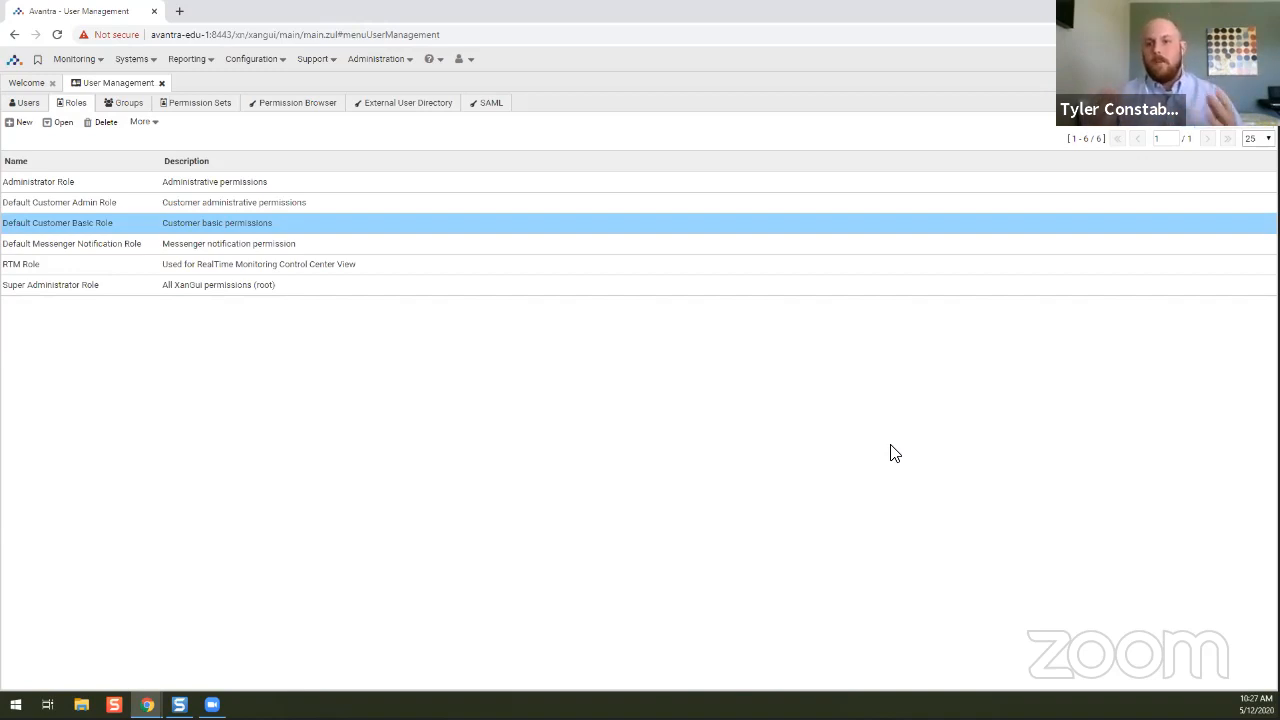
pyautogui.click(61, 203)
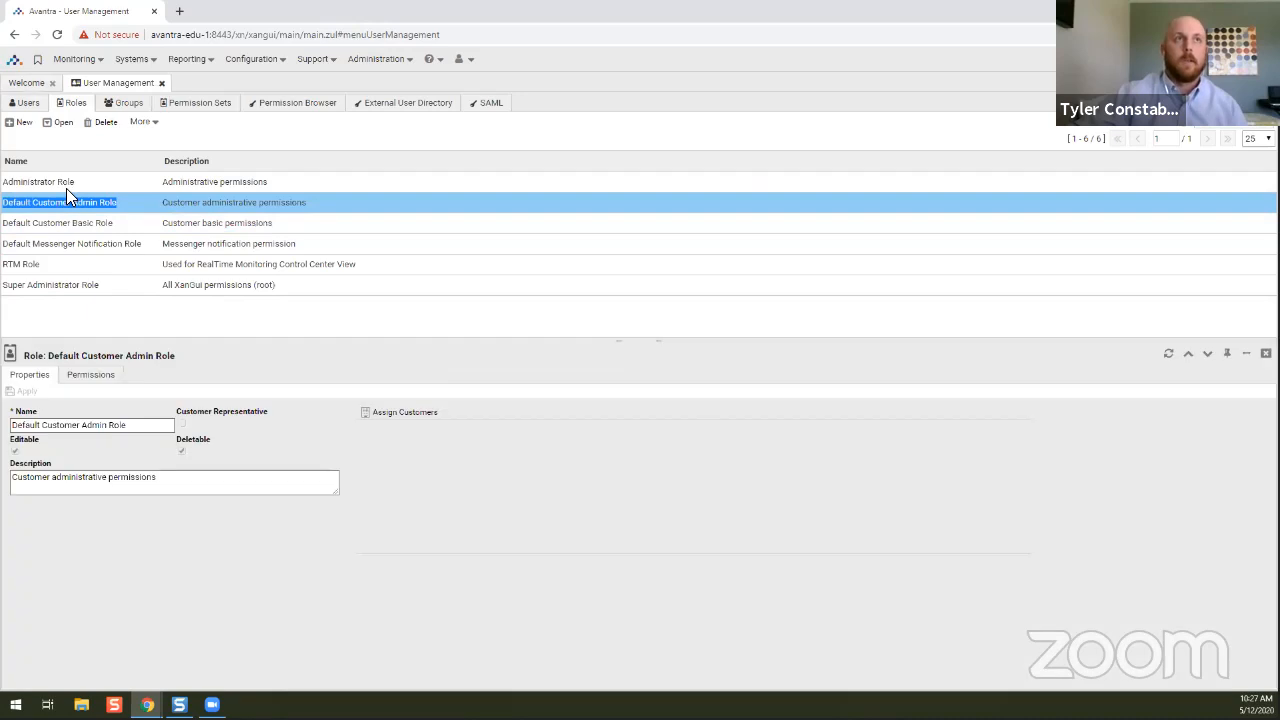
pyautogui.click(25, 103)
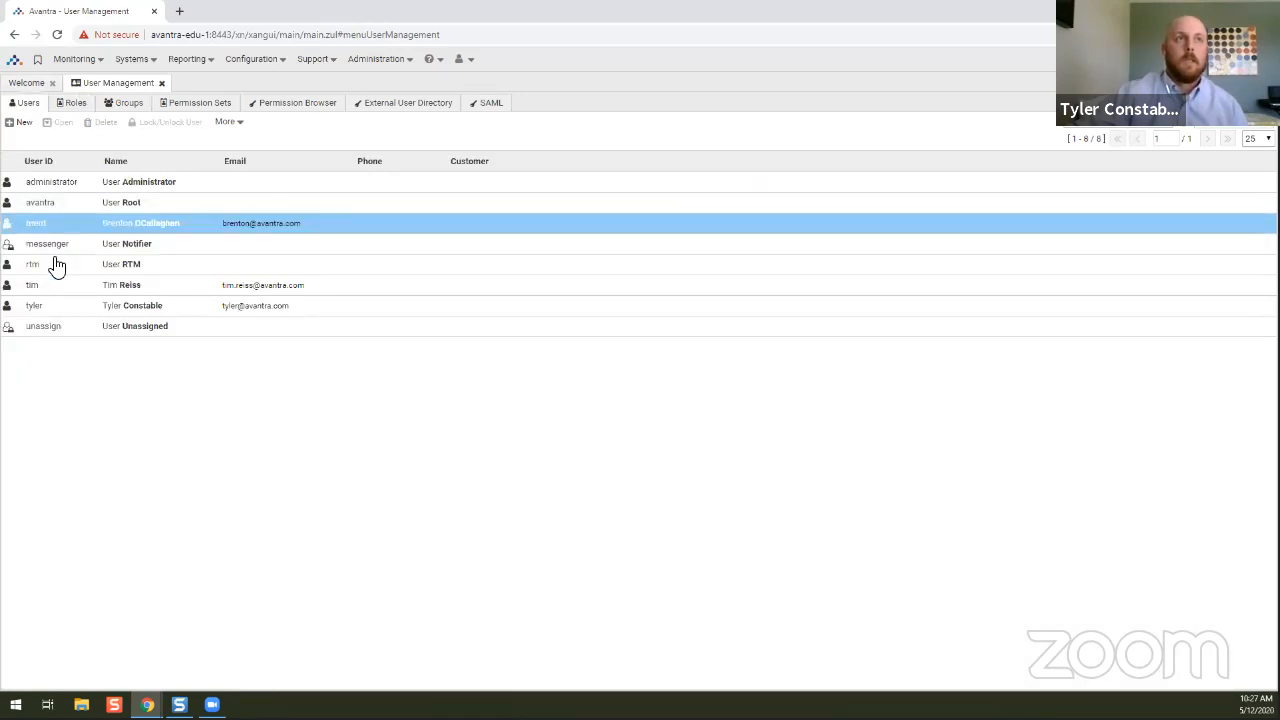
# Inspect a user's Super Administrator Role permissions on Root and Default Customer, then open Administration.
pyautogui.click(54, 309)
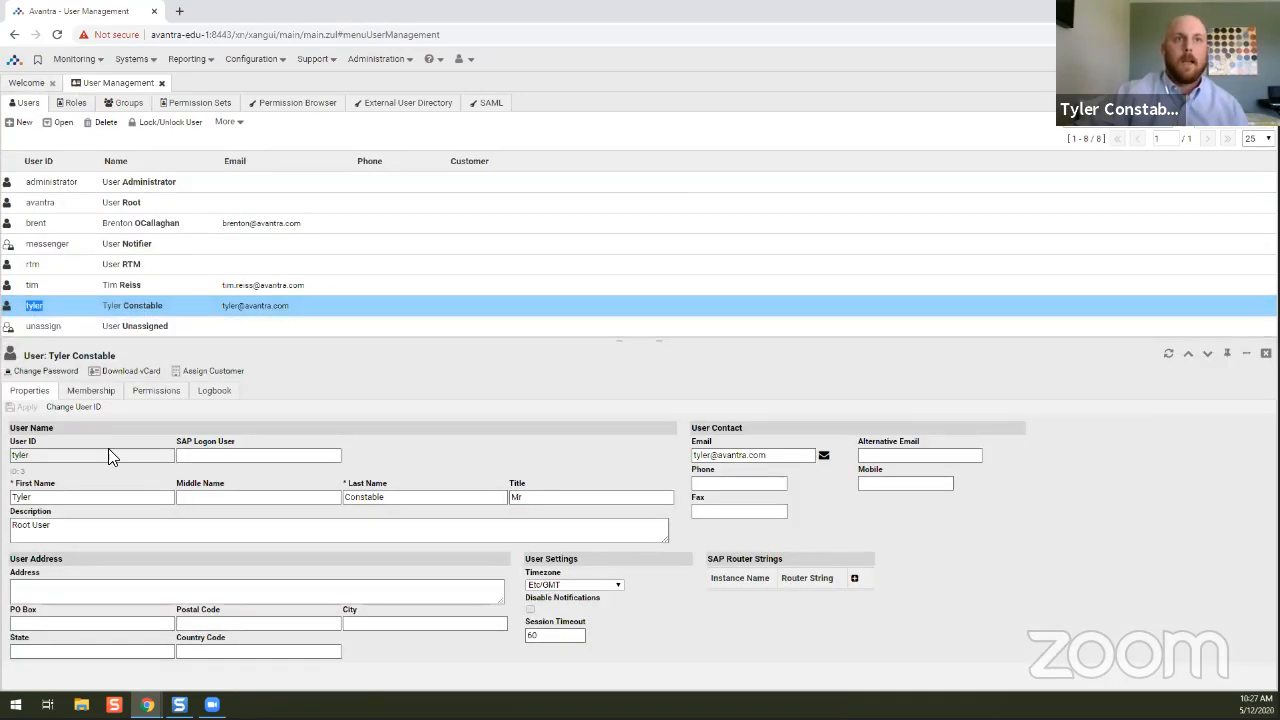
pyautogui.click(155, 390)
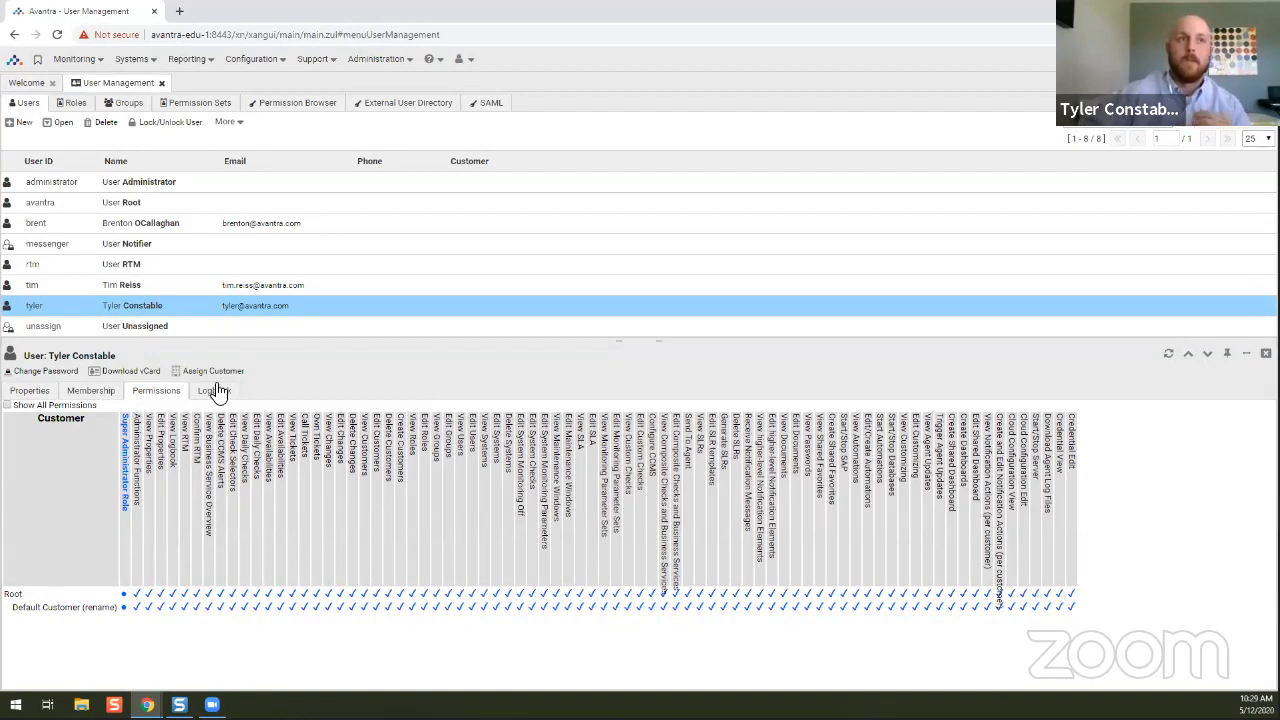
pyautogui.click(406, 63)
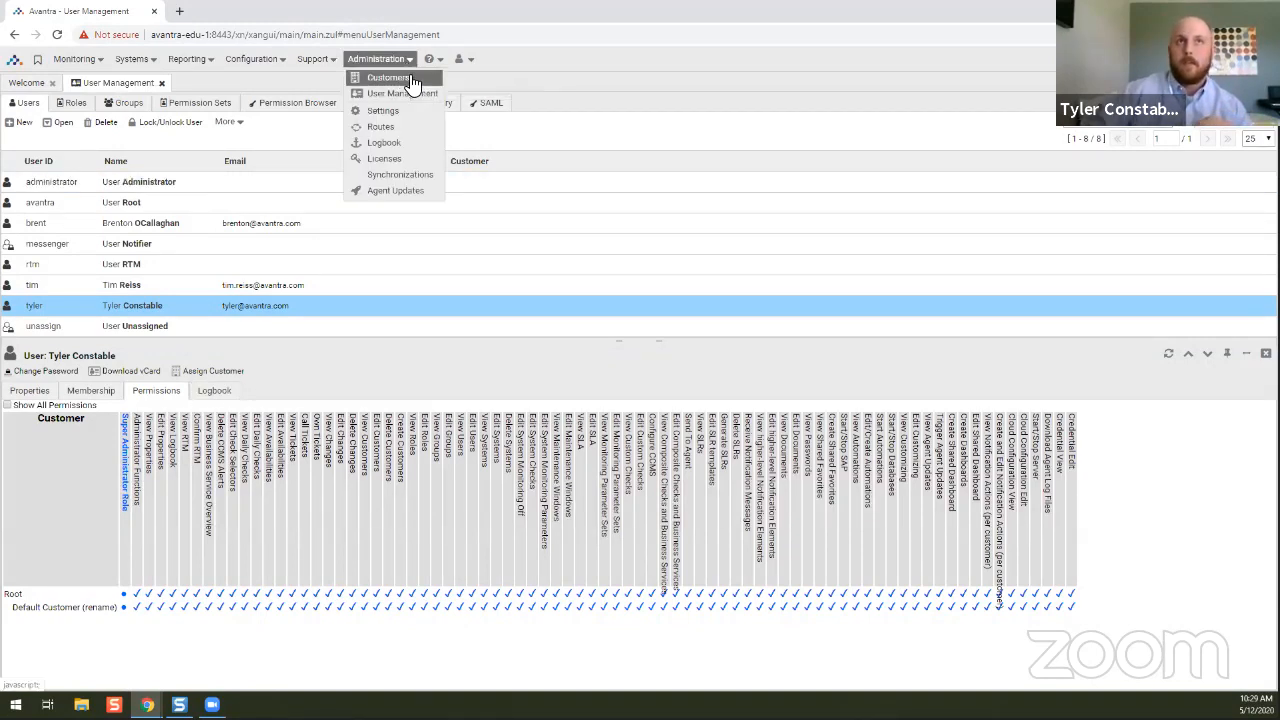
# Open Administration > Customers and click through the Root and Default Customer (rename) entries.
pyautogui.click(411, 80)
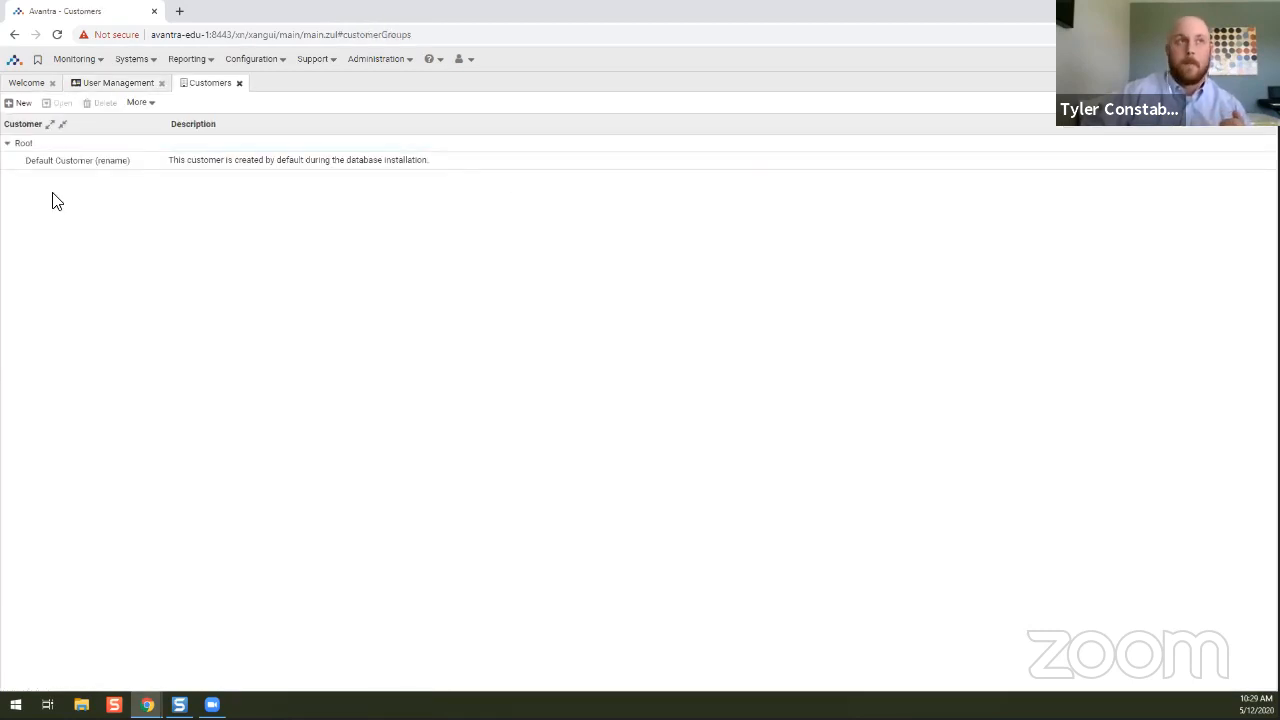
pyautogui.click(26, 146)
pyautogui.click(48, 164)
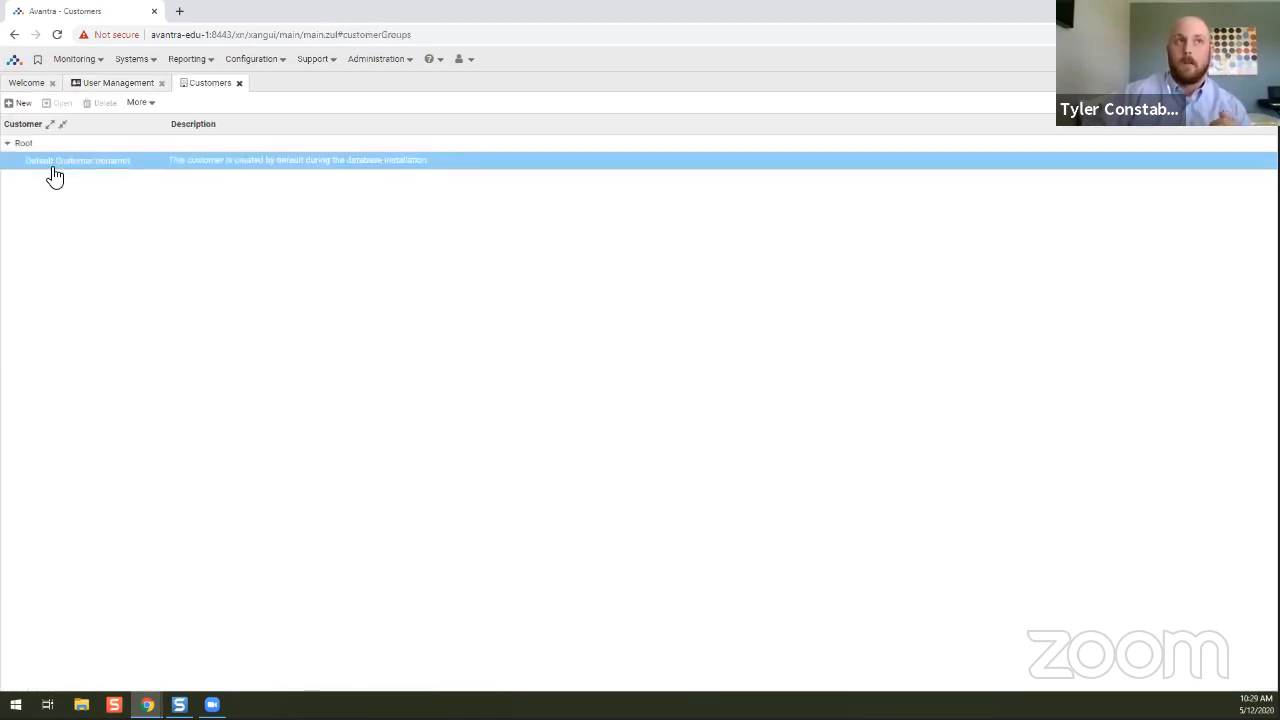
pyautogui.click(30, 146)
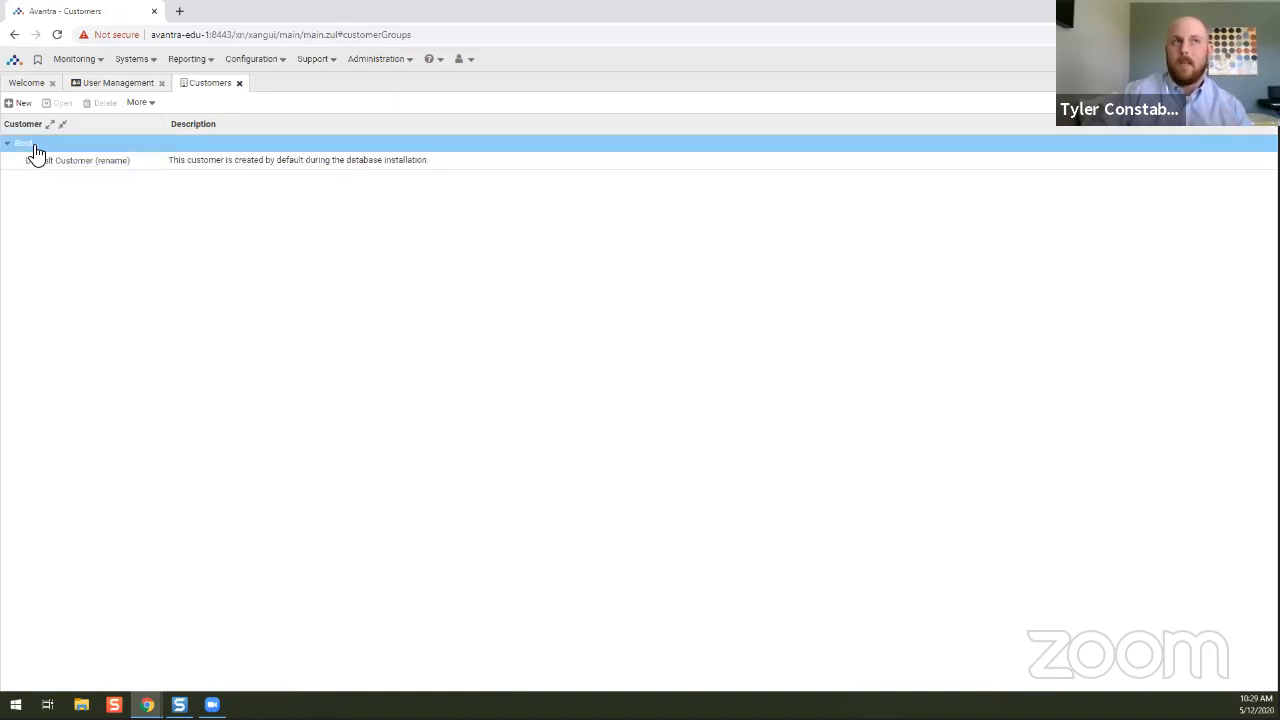
pyautogui.click(31, 164)
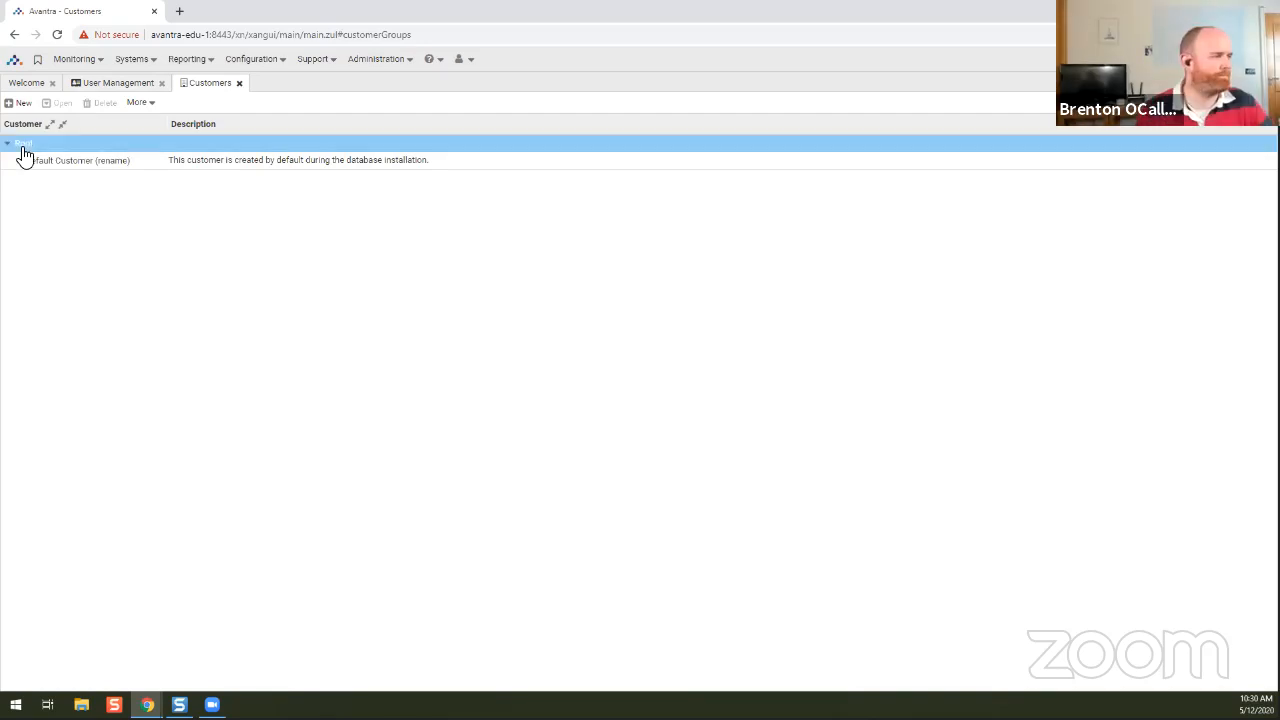
pyautogui.click(45, 162)
# Create a new customer named 'ACME' under Root.
pyautogui.click(25, 105)
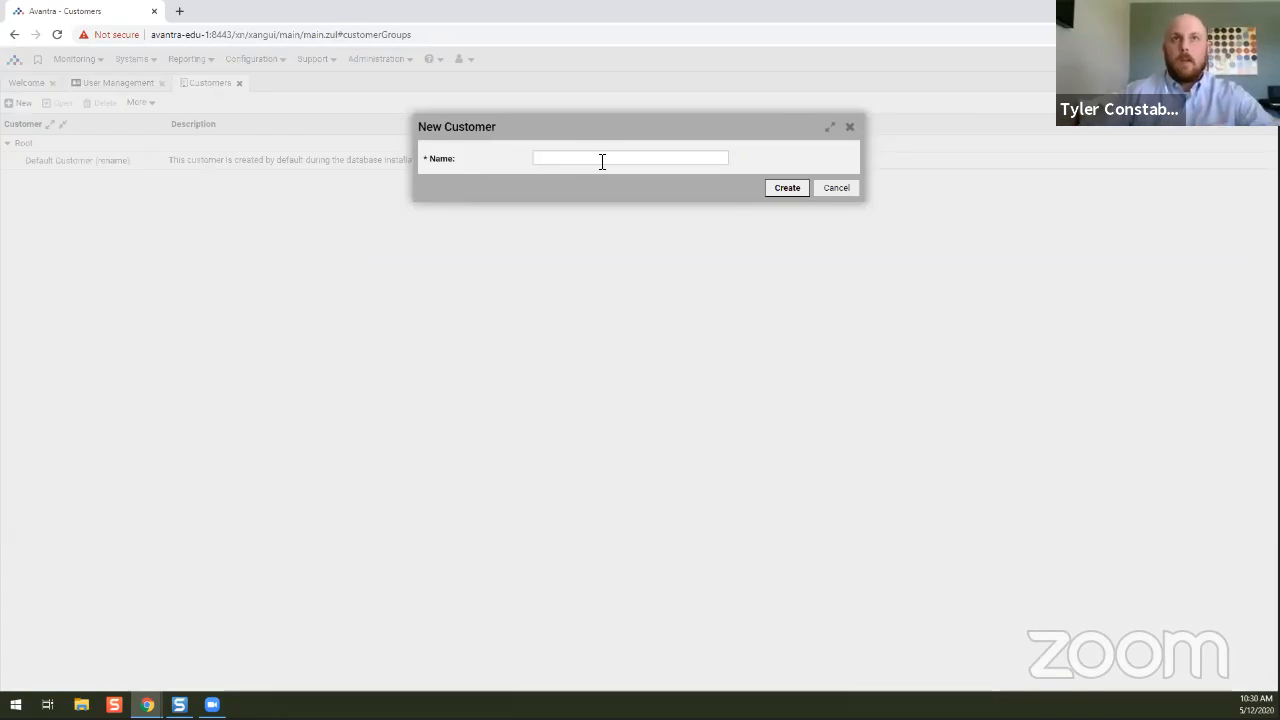
pyautogui.click(602, 160)
pyautogui.write('ACME')
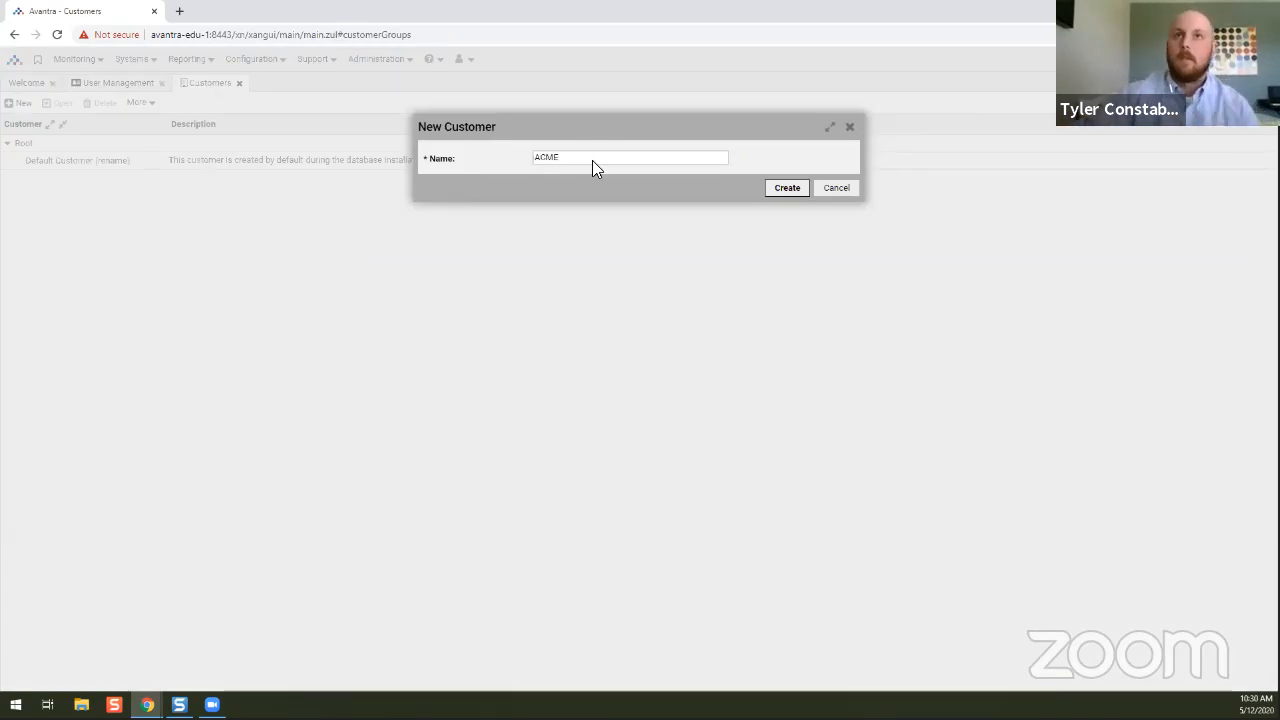
pyautogui.click(788, 190)
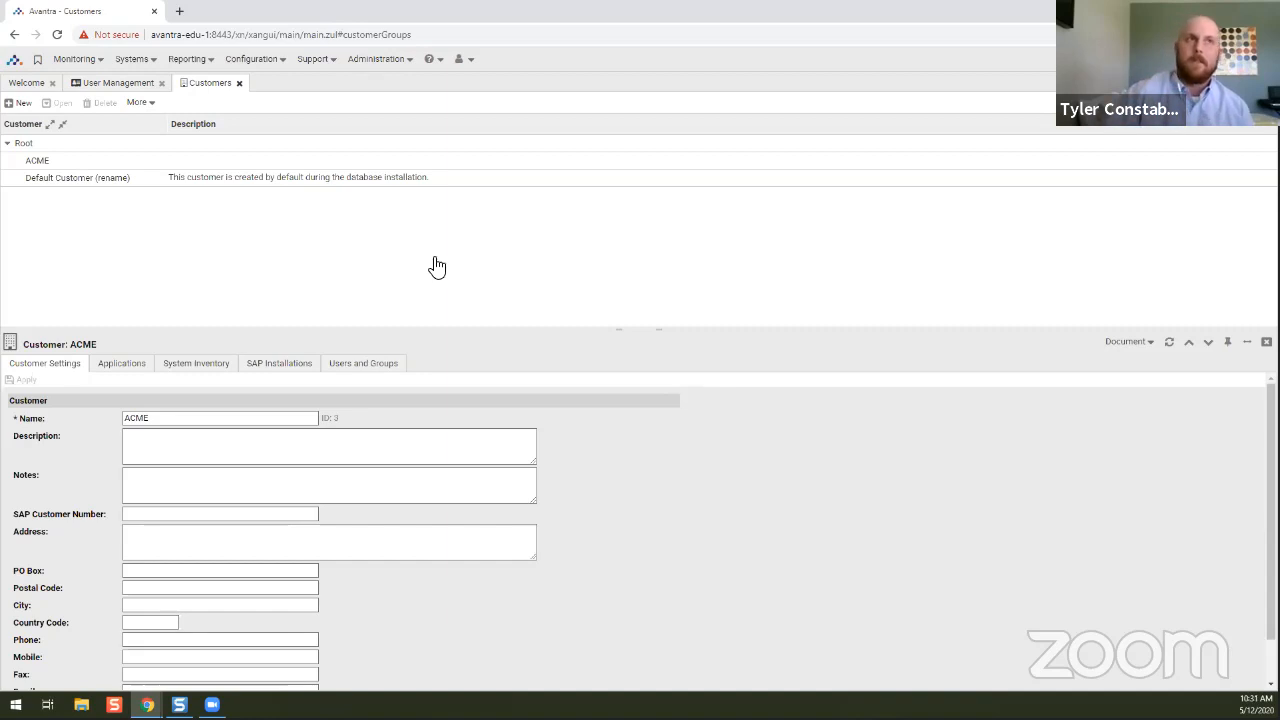
pyautogui.click(106, 183)
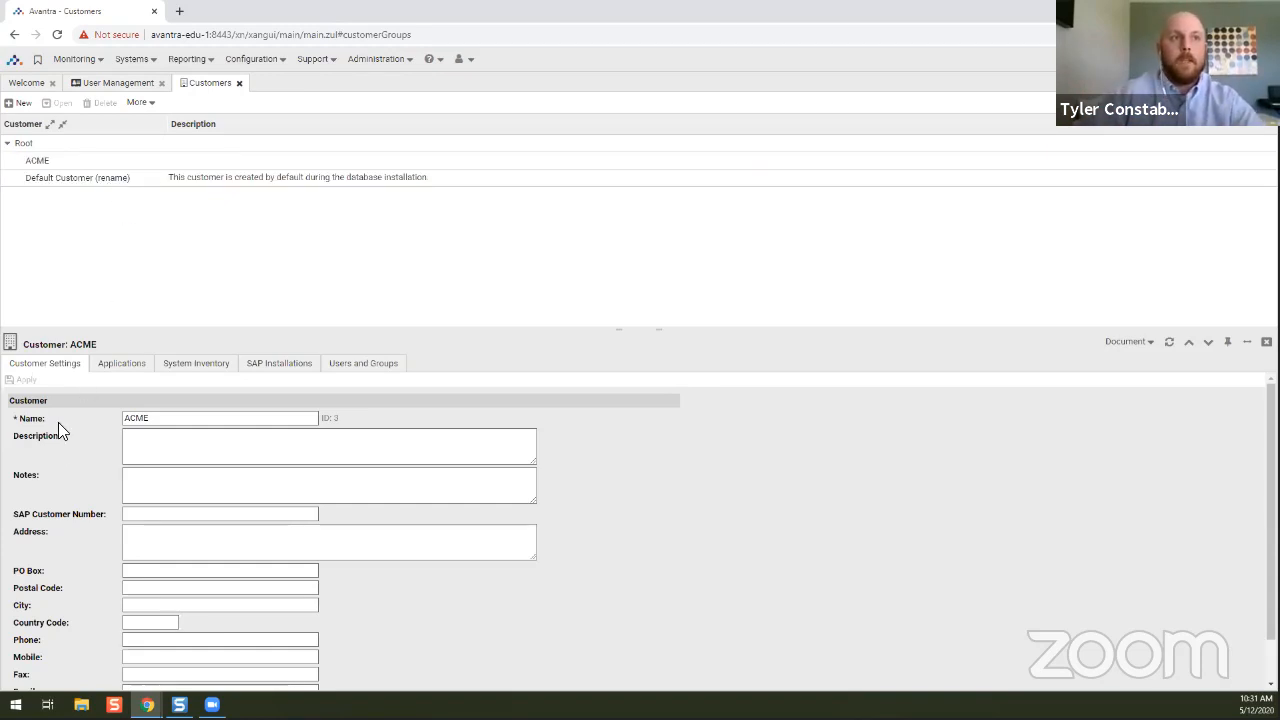
# Review ACME's Customer Settings form and open its Applications tab showing the Generic application.
pyautogui.scroll(-1, 180, 497)
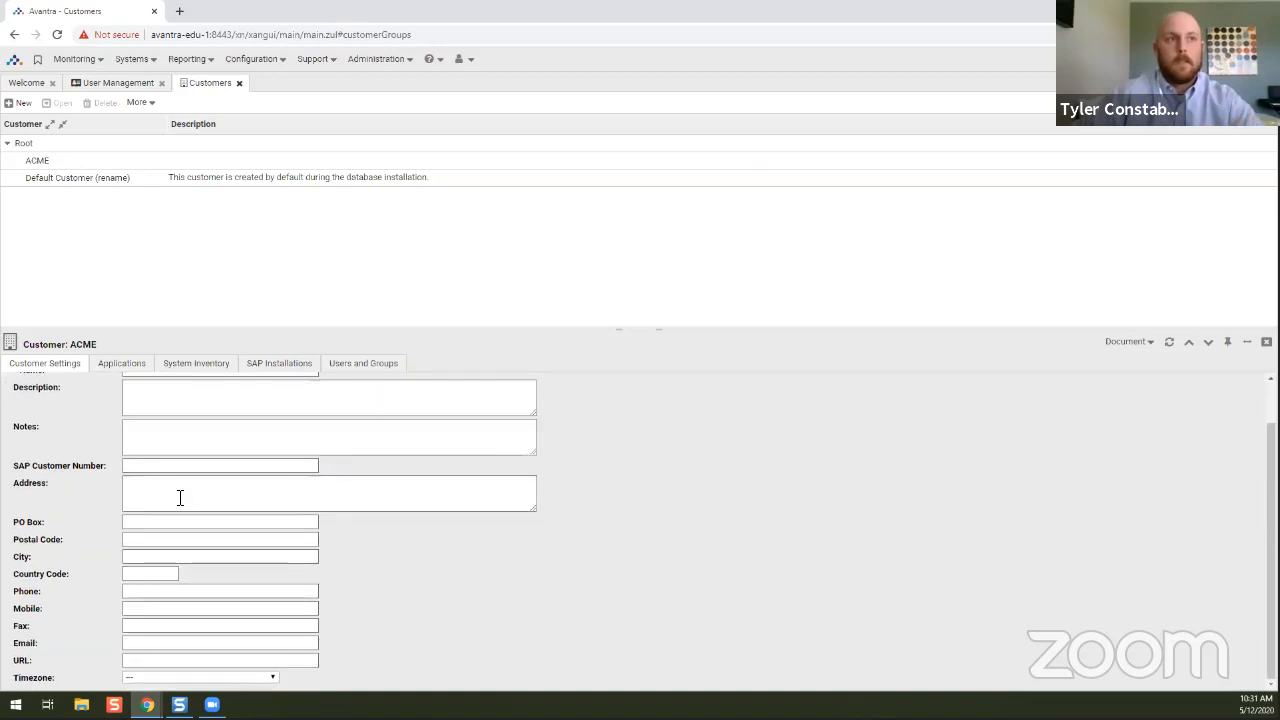
pyautogui.scroll(1, 180, 495)
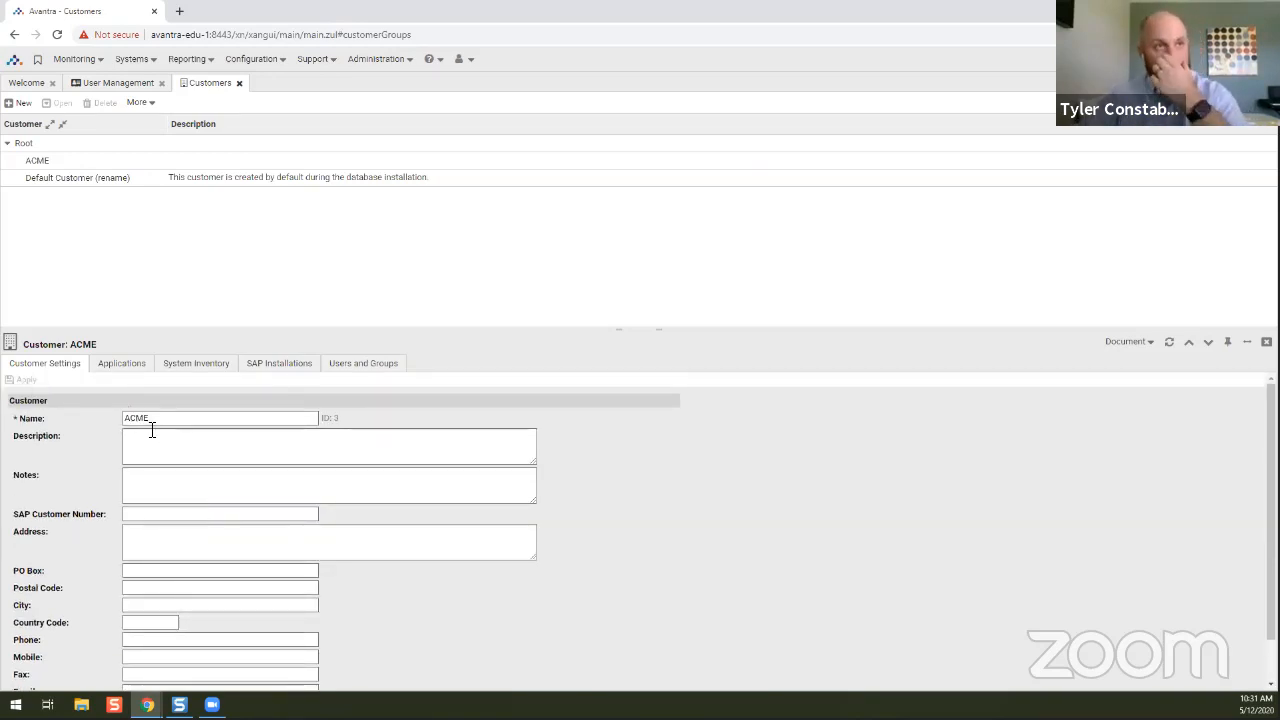
pyautogui.click(150, 440)
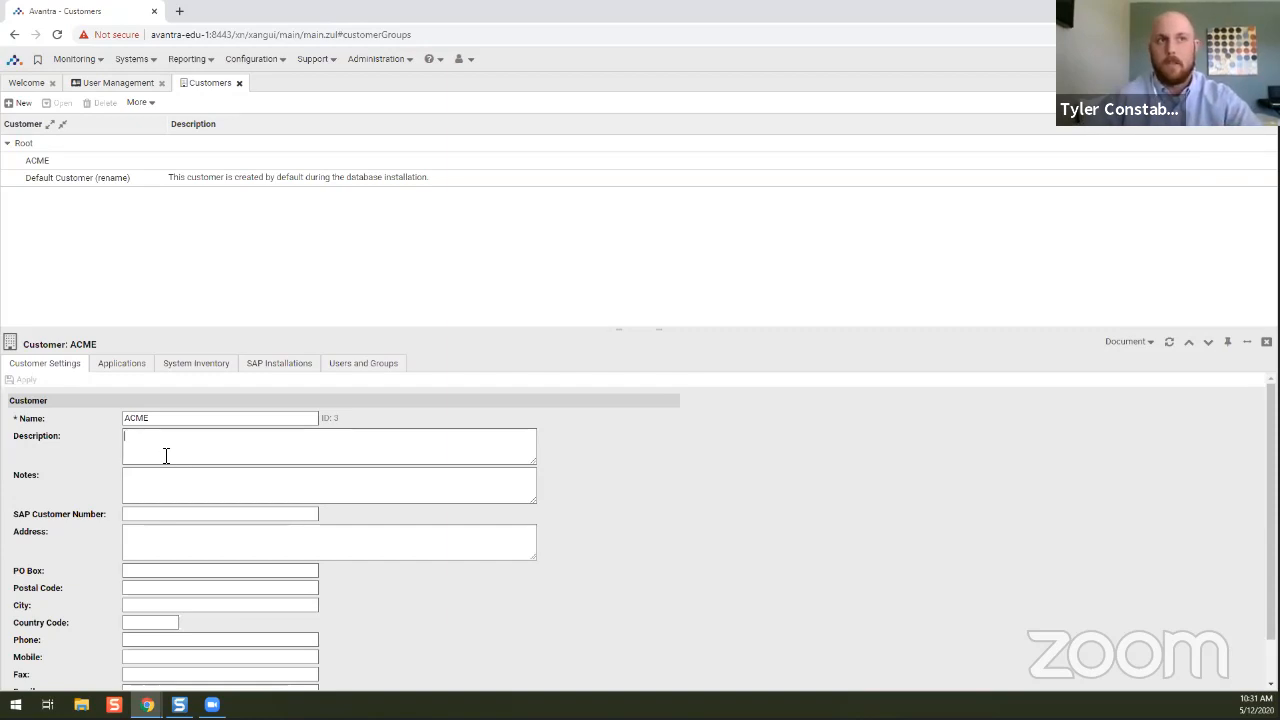
pyautogui.click(119, 365)
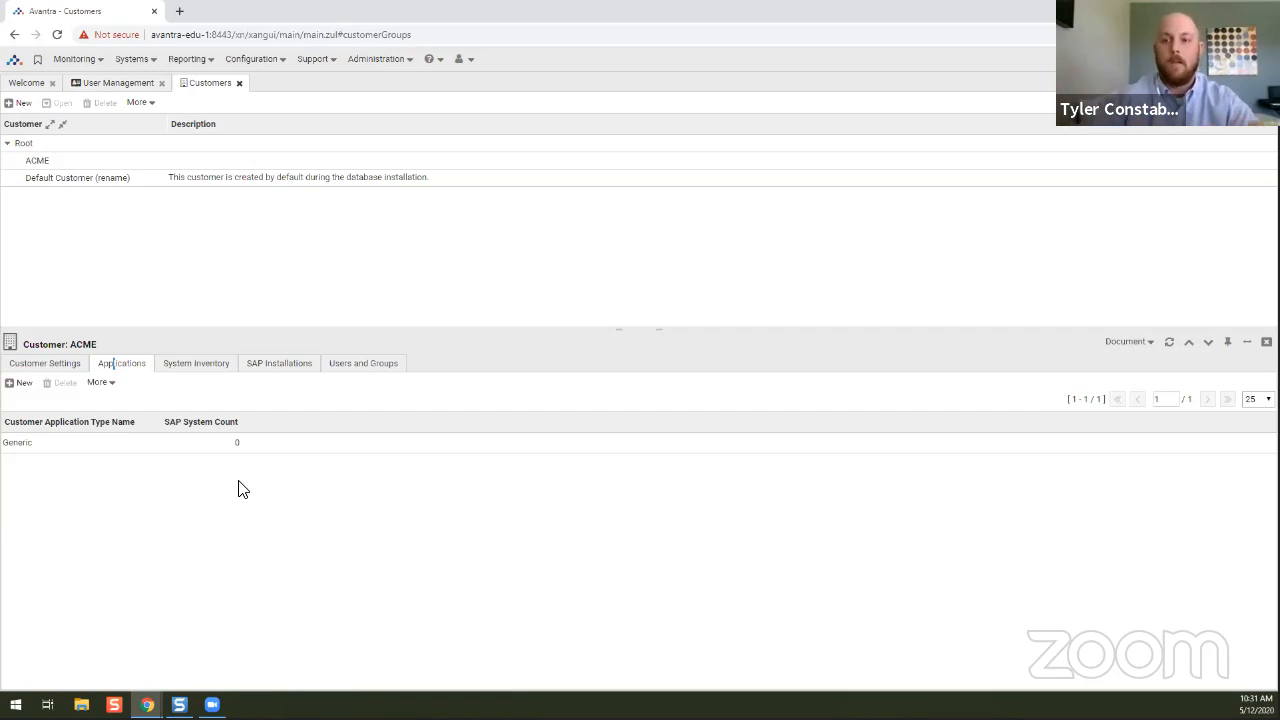
# Check ACME's empty Servers, Business Services and SAP Business Objects lists, SAP Installations, then Users and Groups.
pyautogui.click(192, 363)
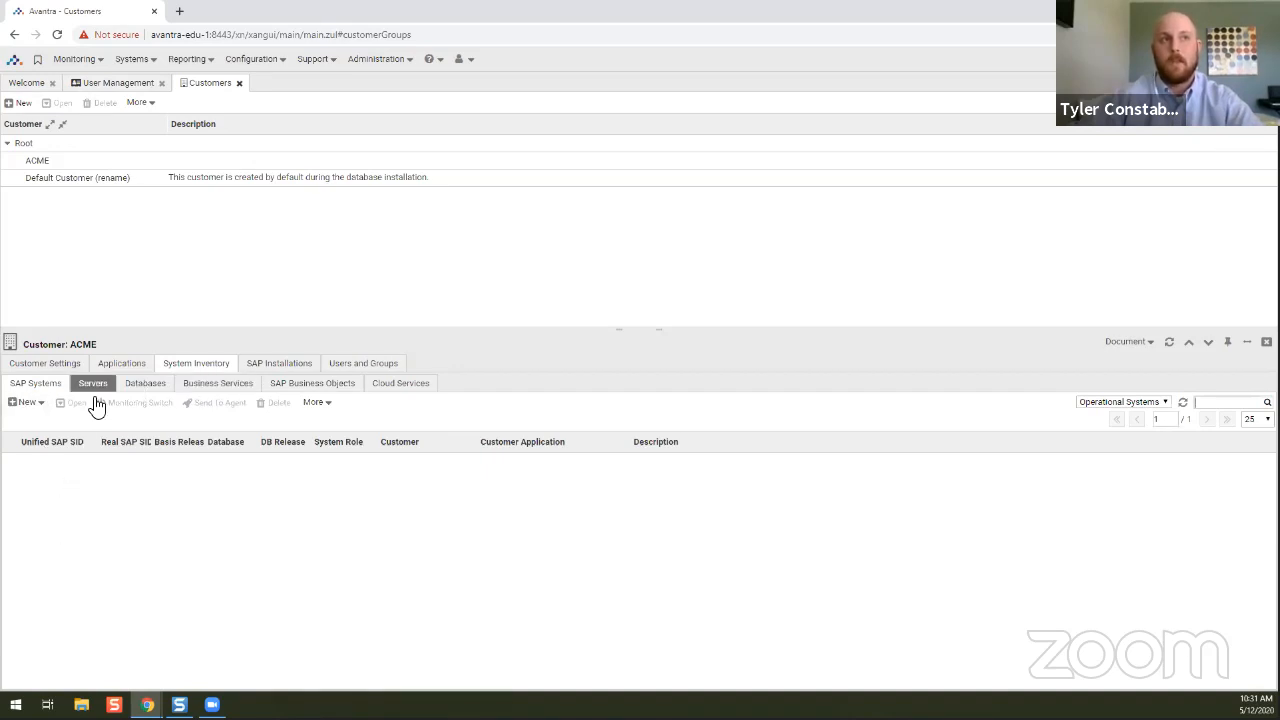
pyautogui.click(103, 389)
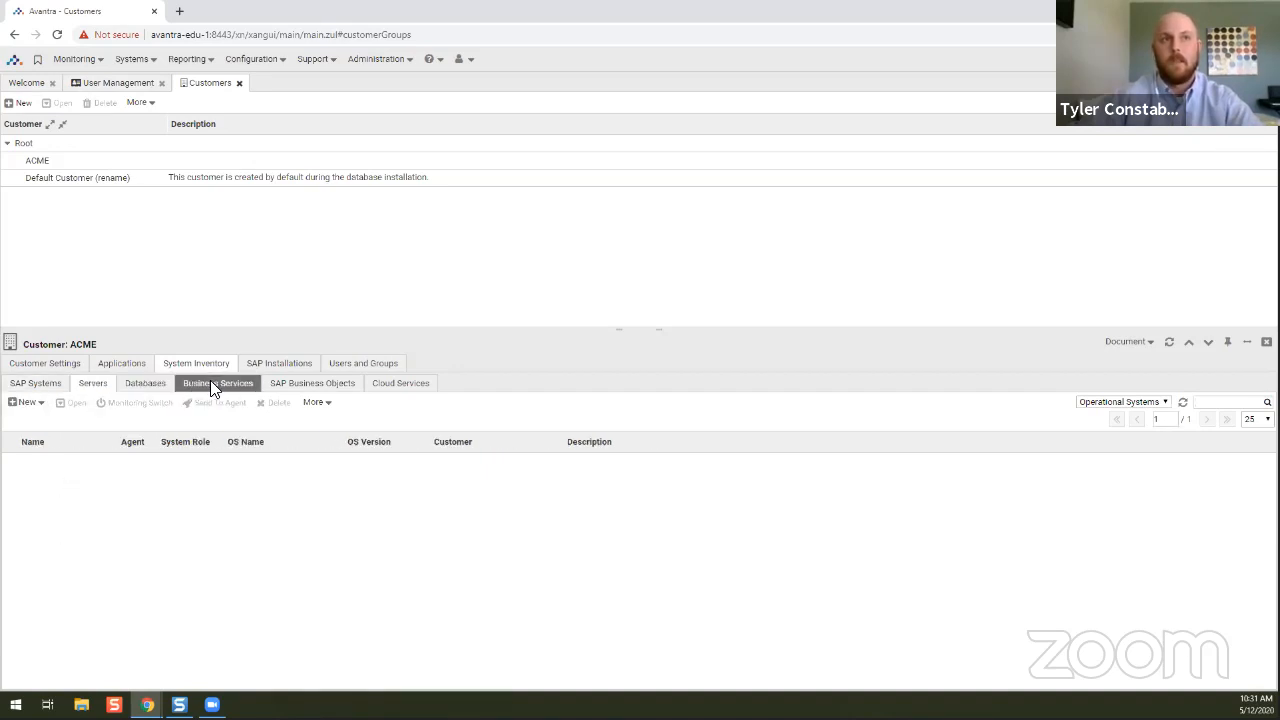
pyautogui.click(212, 384)
pyautogui.click(273, 387)
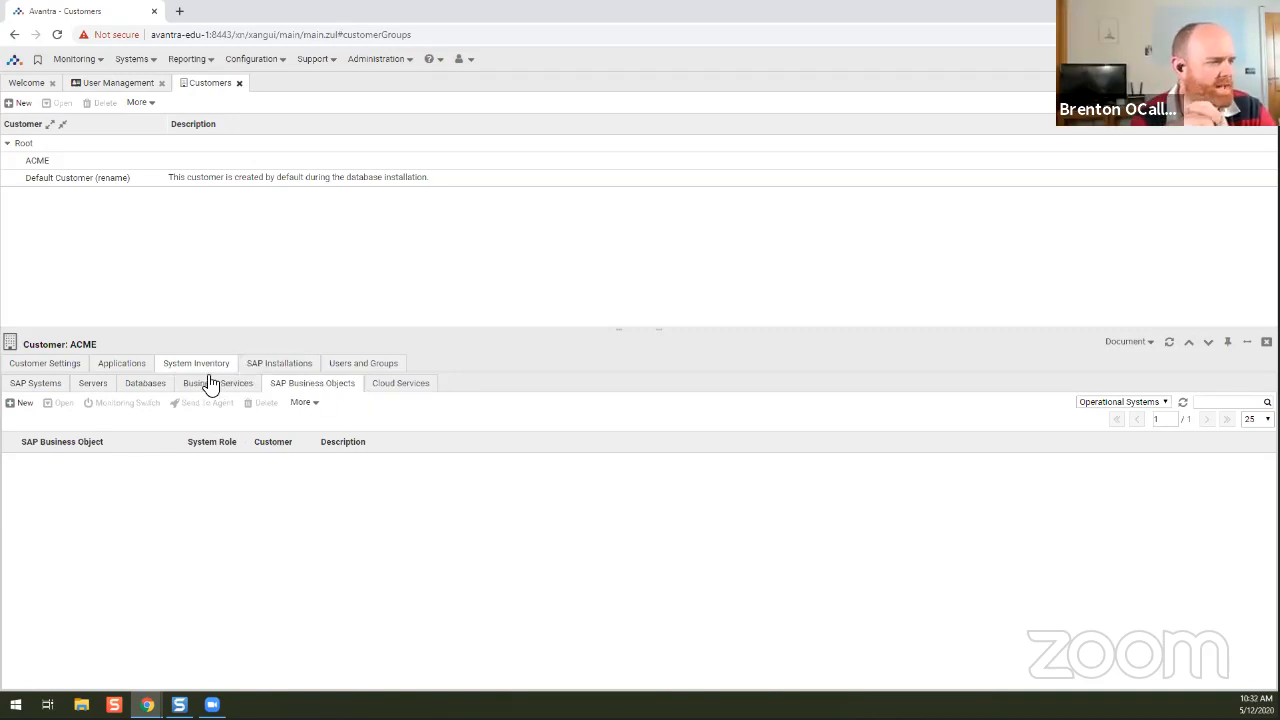
pyautogui.click(42, 387)
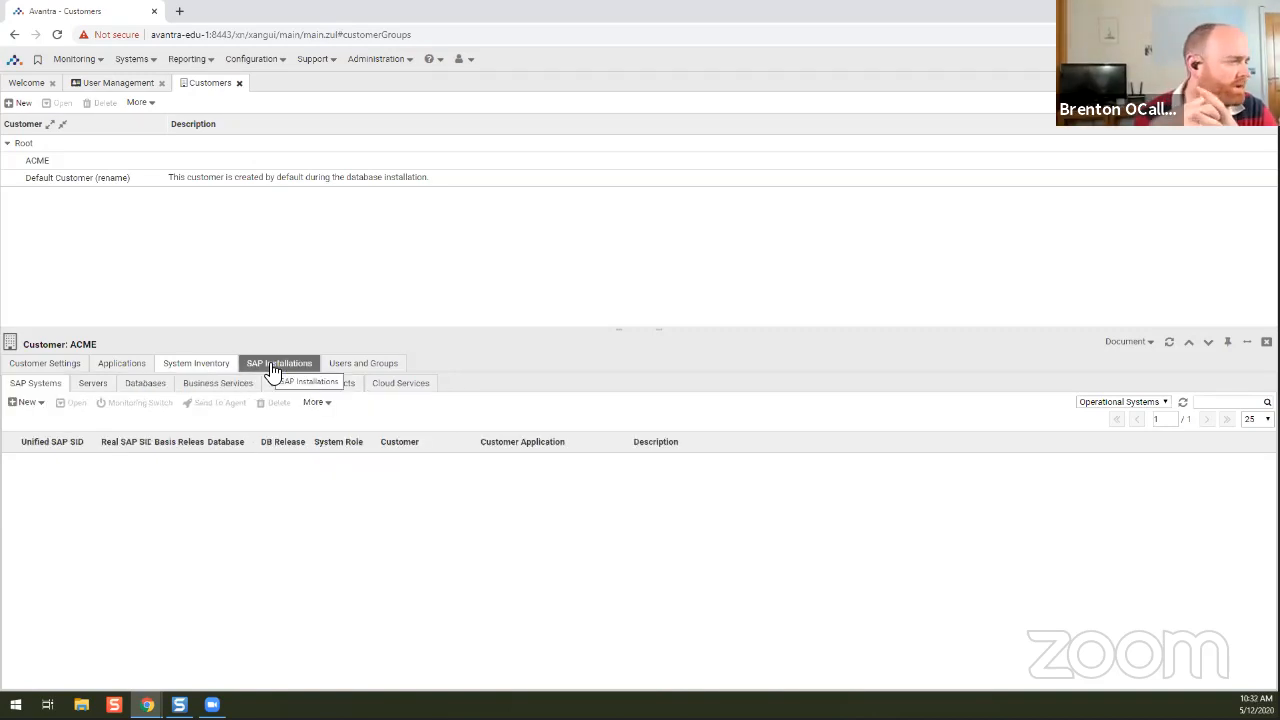
pyautogui.click(335, 368)
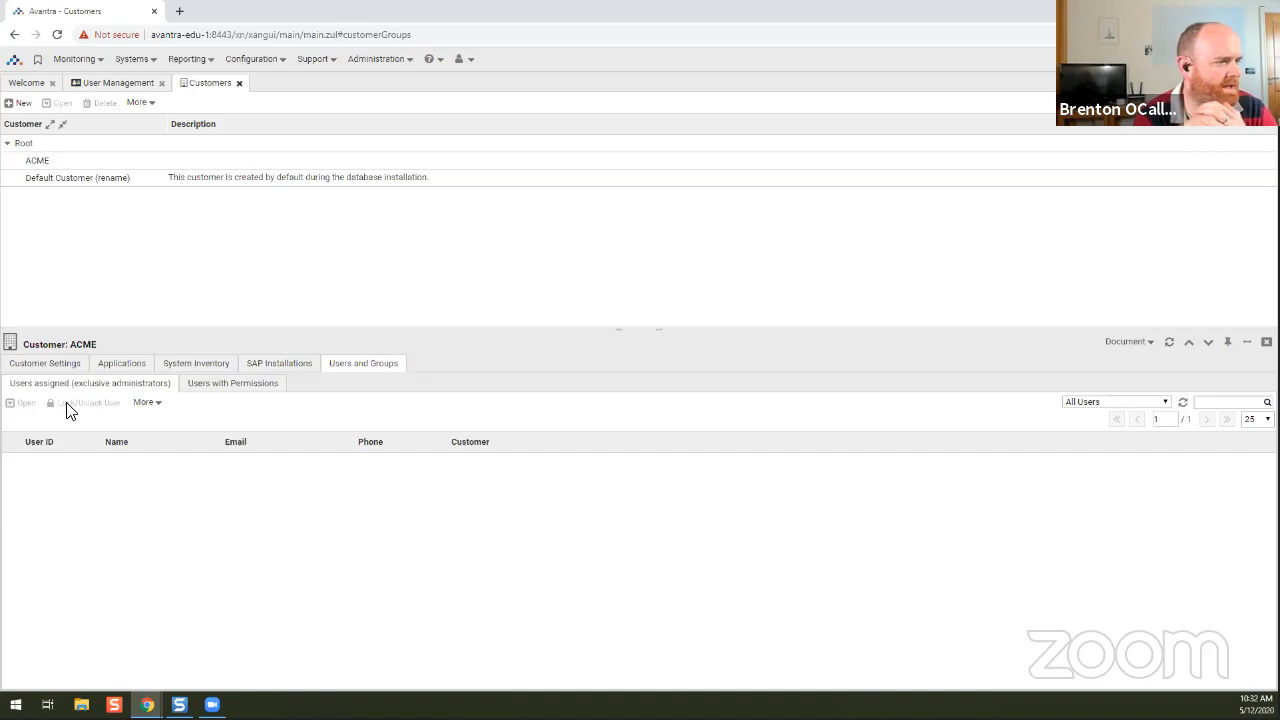
# List users with permissions on ACME, return to its settings, and start a new customer.
pyautogui.click(216, 389)
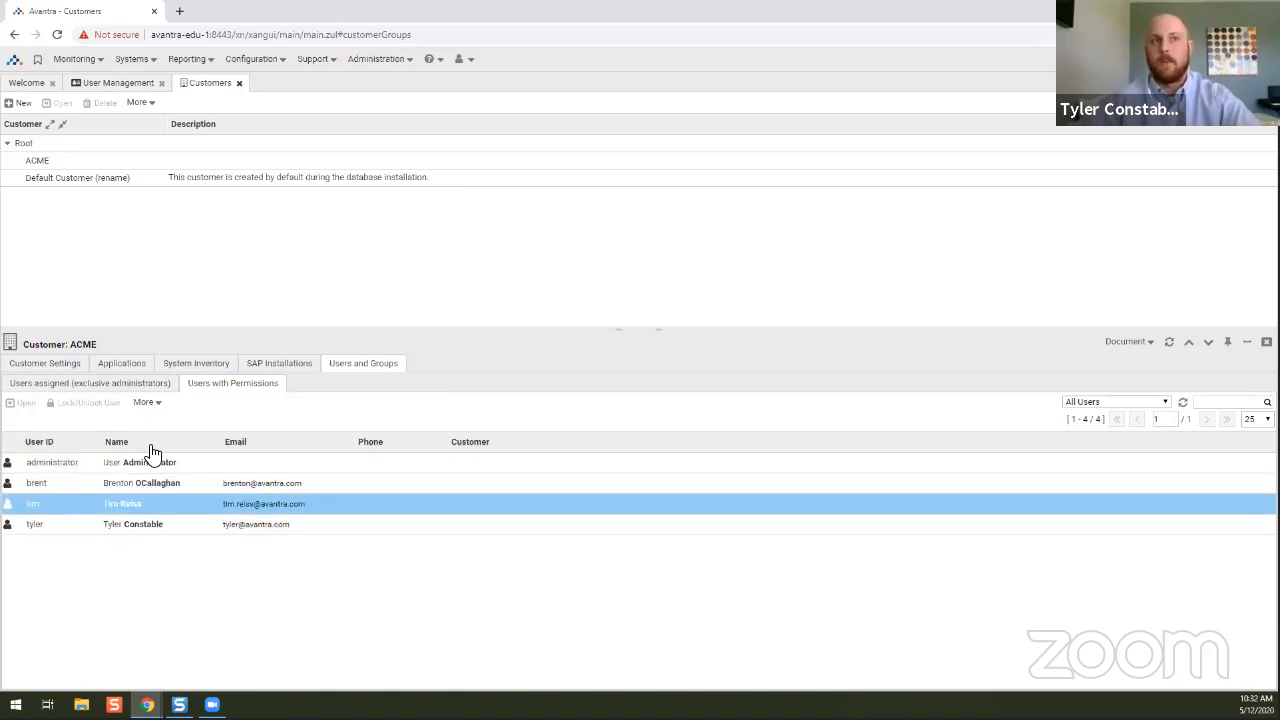
pyautogui.click(45, 364)
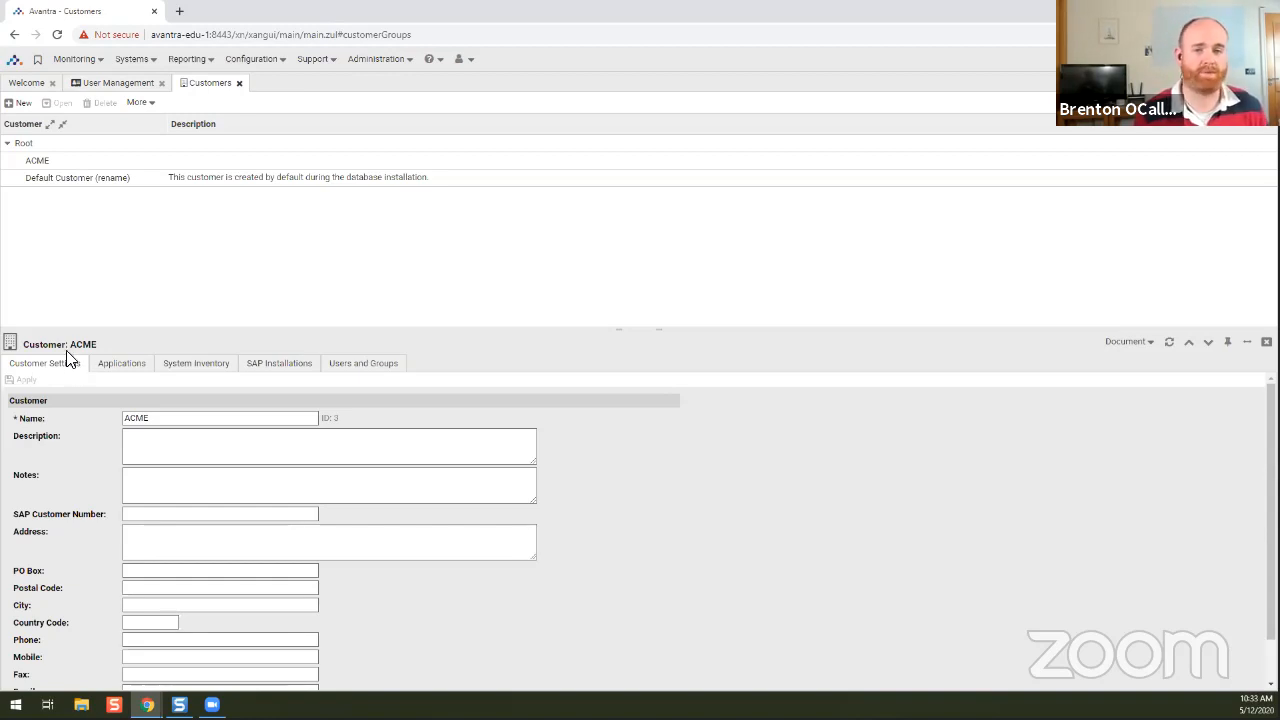
pyautogui.click(26, 104)
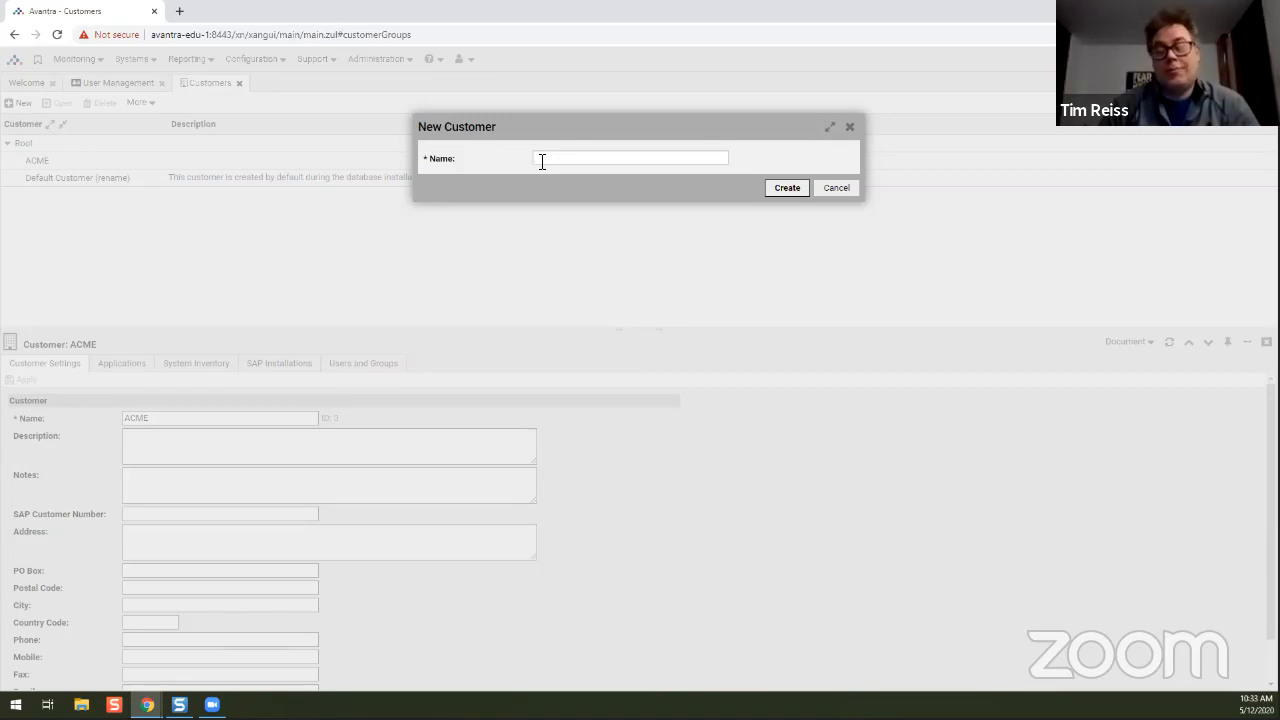
# Enter 'Beersonyou' as the new customer's name, removing the 'Ltd' suffix.
pyautogui.write('Emerson')
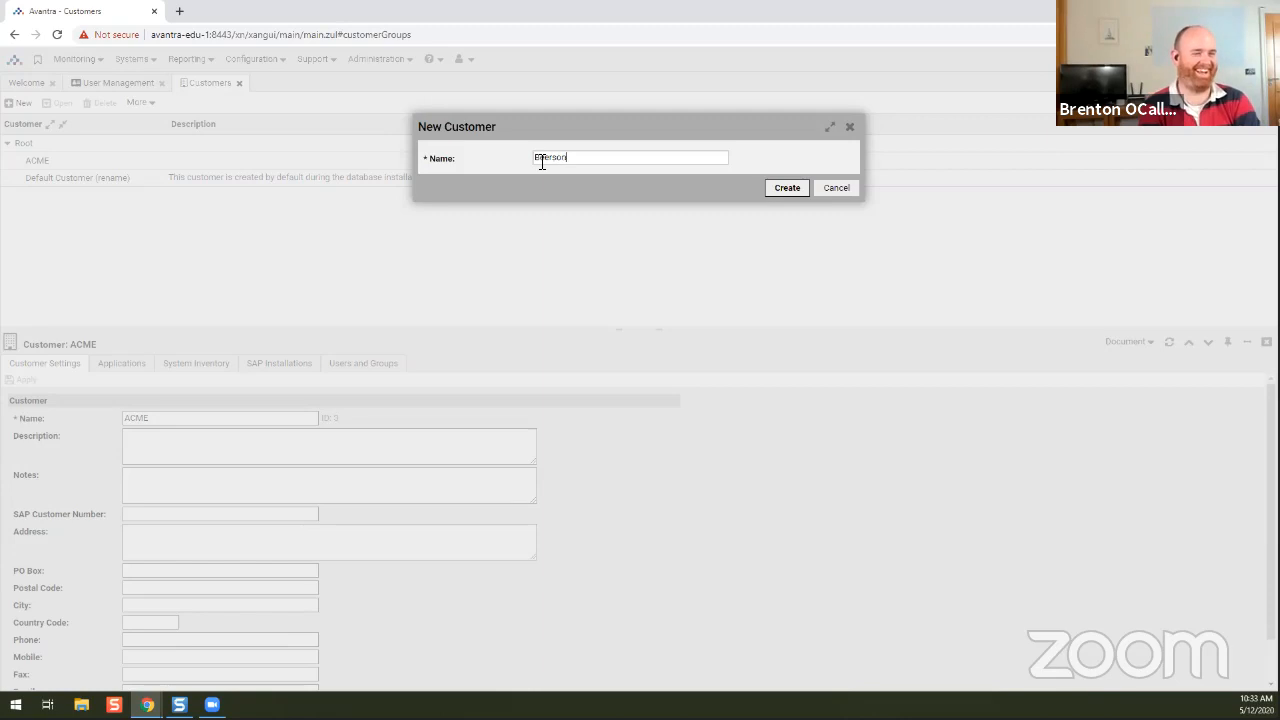
pyautogui.write('u')
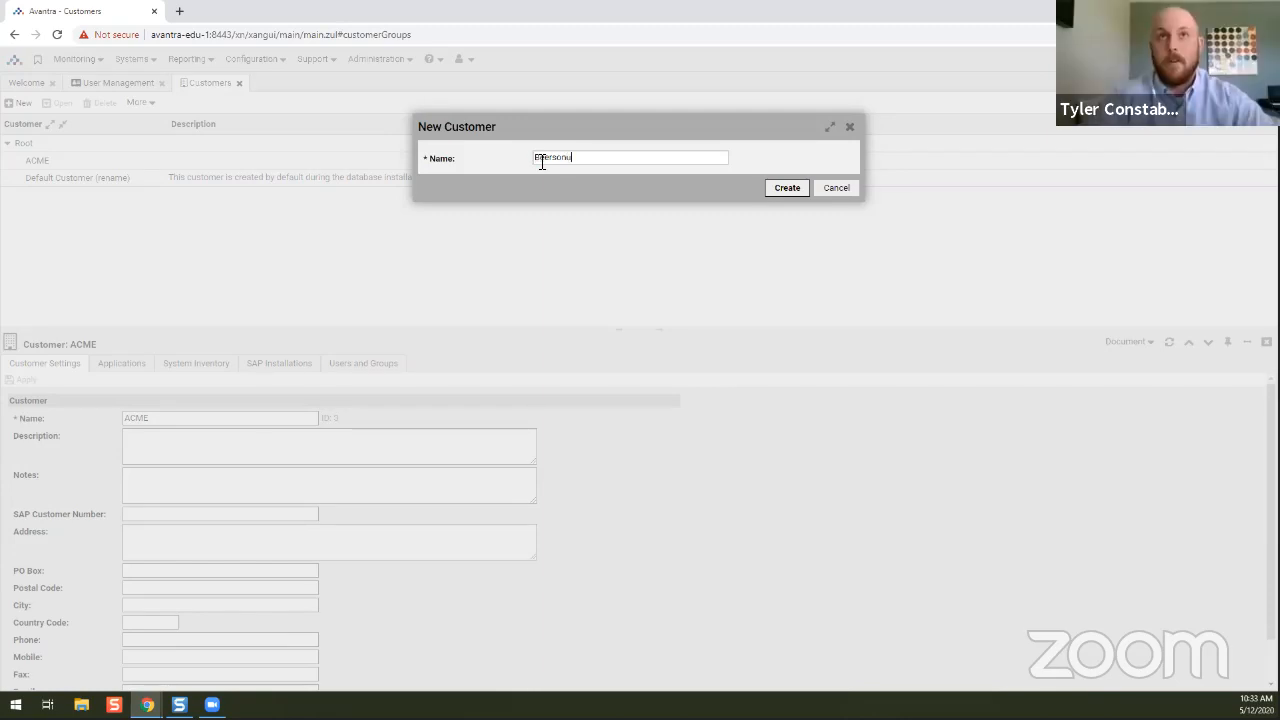
pyautogui.write('ou')
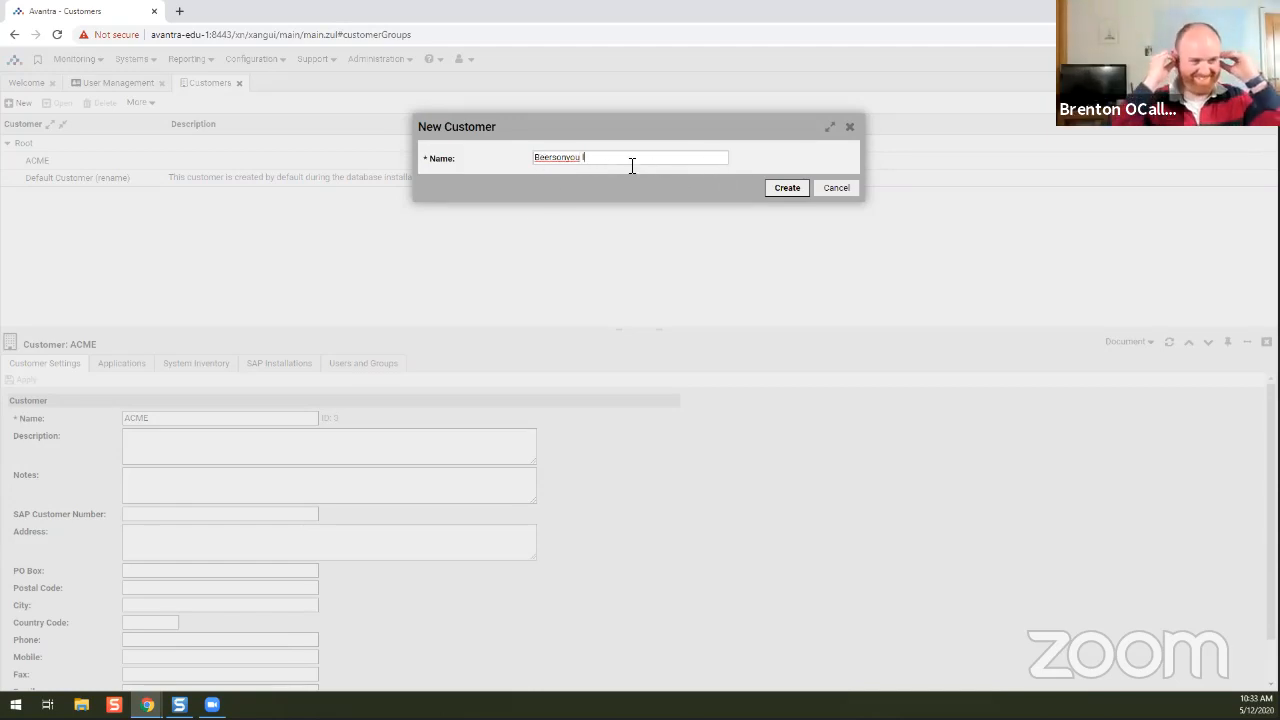
pyautogui.write('Ltd')
pyautogui.press('BackSpace')
pyautogui.press('BackSpace')
pyautogui.press('BackSpace')
pyautogui.press('BackSpace')
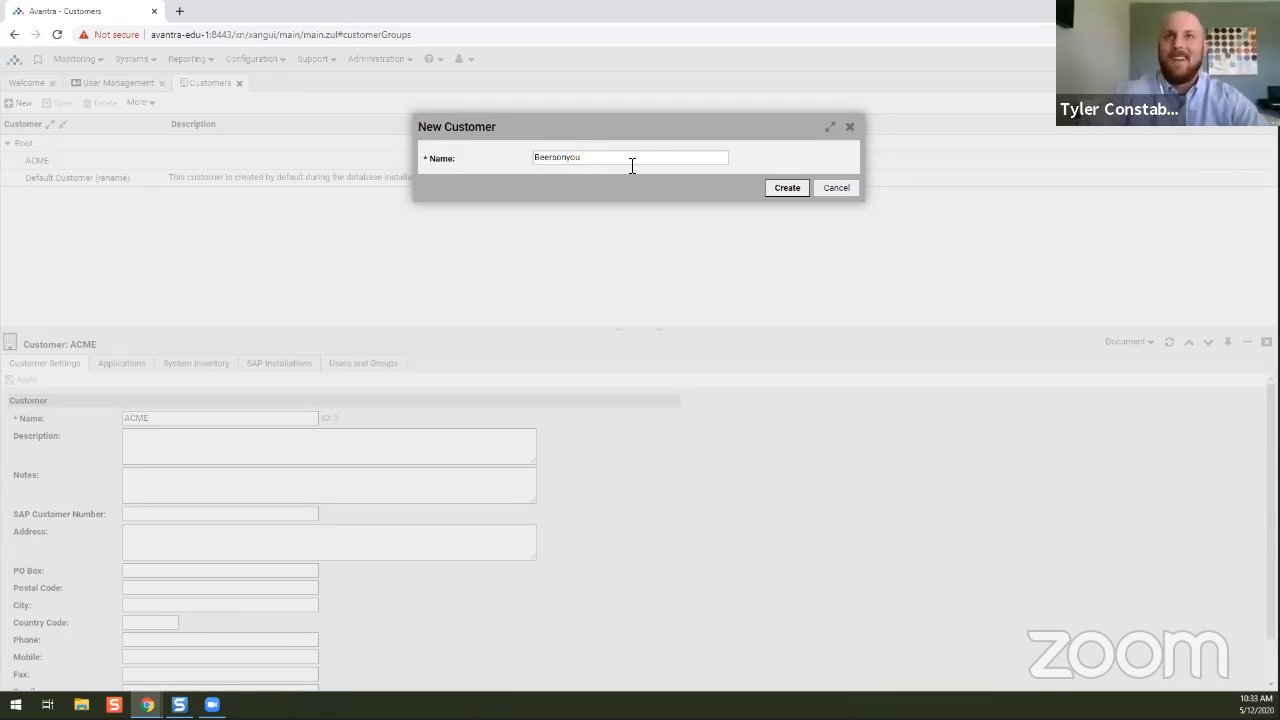
# Create customer Beersonyou under Root with the description 'Brewery' and apply it.
pyautogui.click(765, 190)
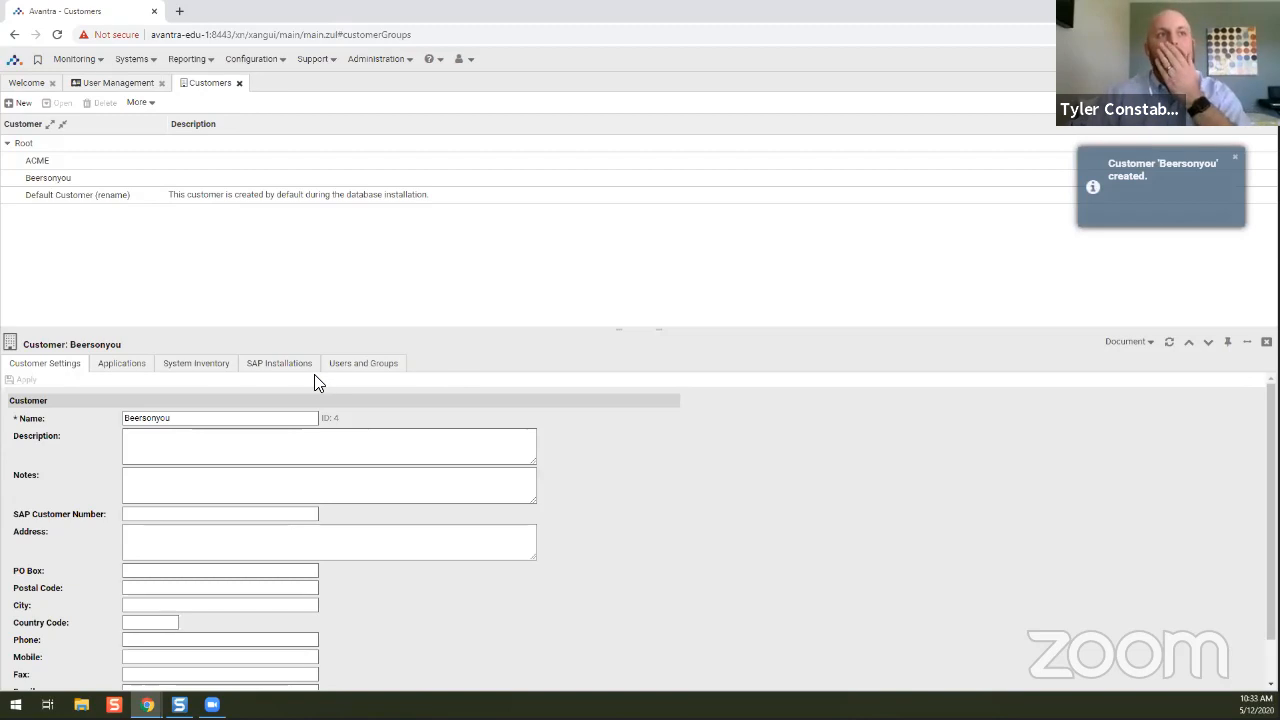
pyautogui.click(160, 448)
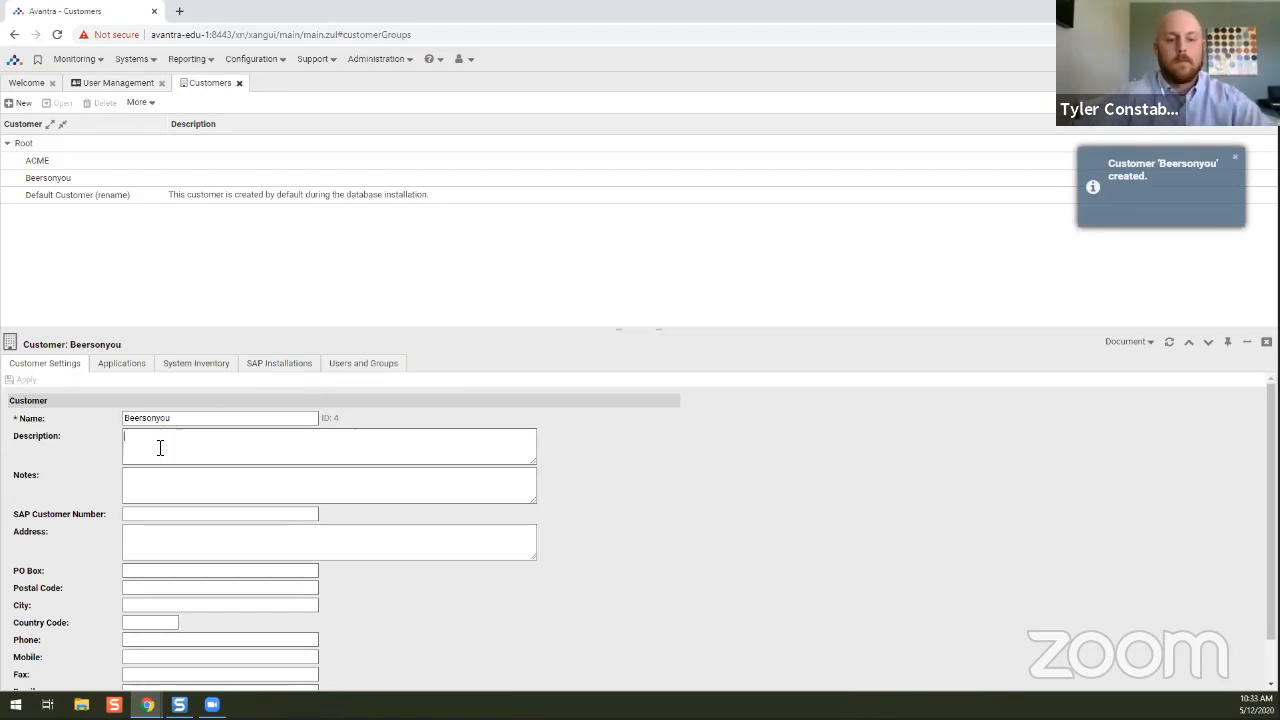
pyautogui.write('Brewery')
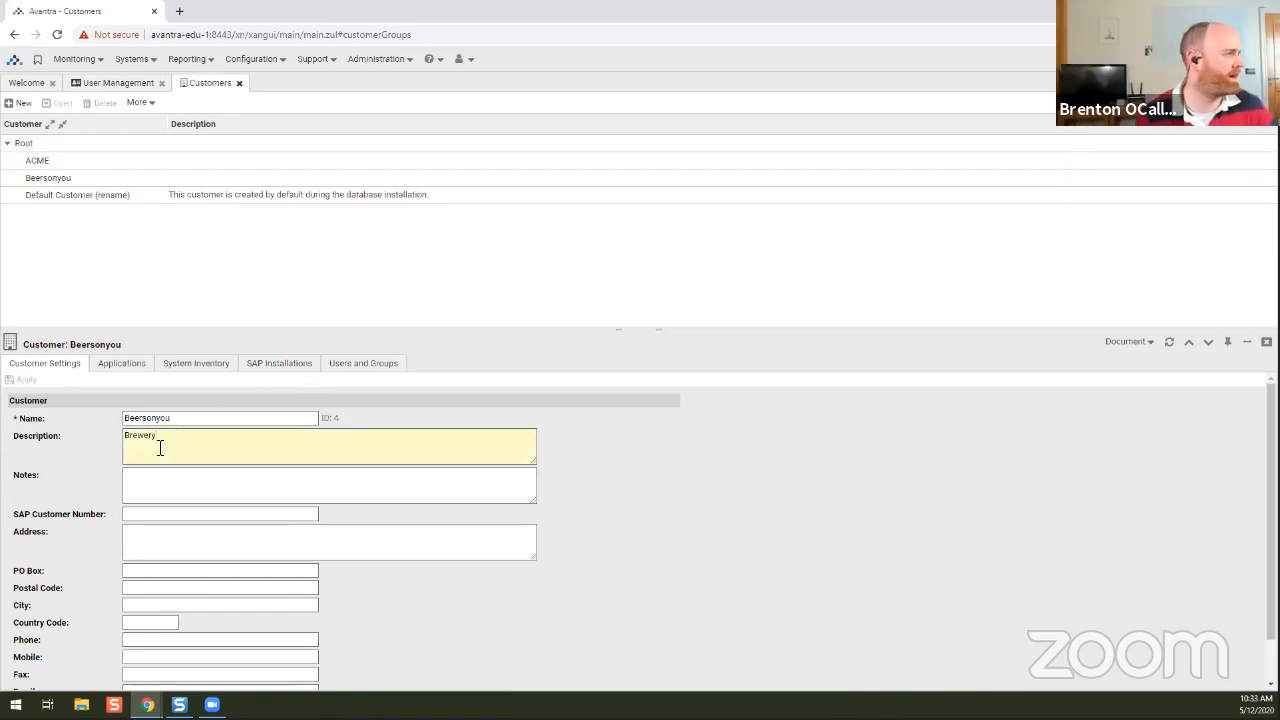
pyautogui.click(22, 380)
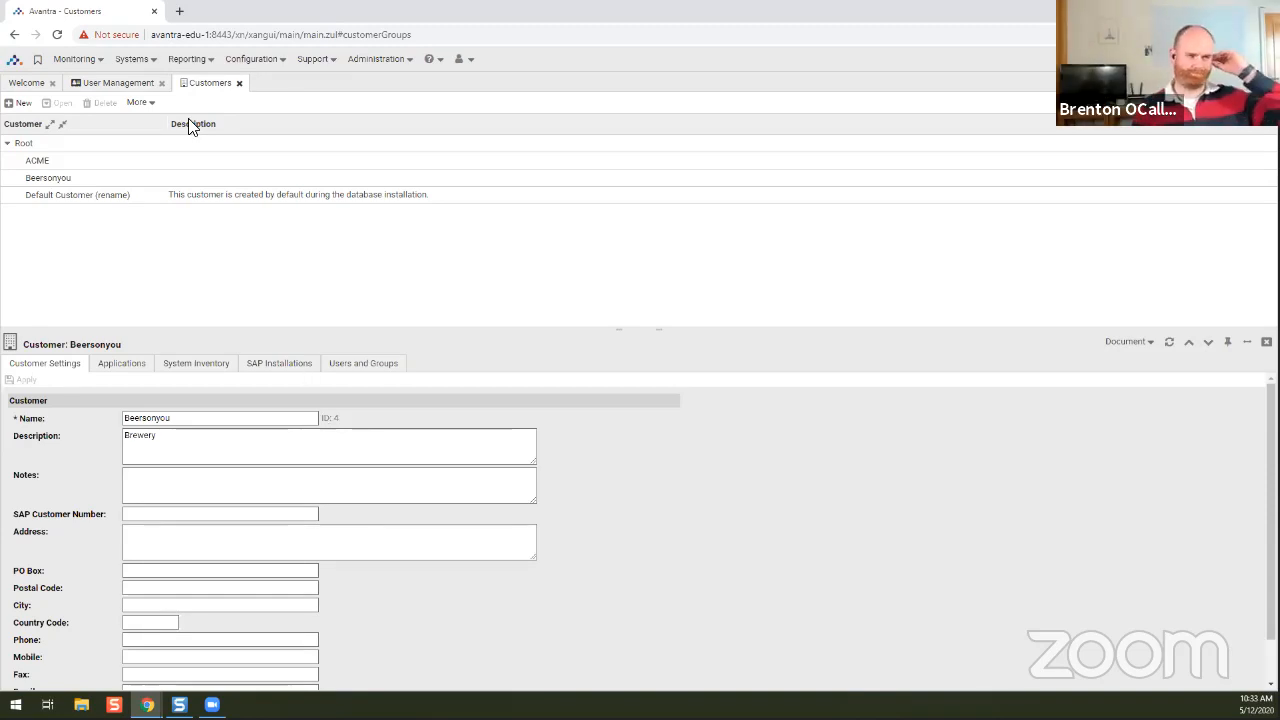
# Open the Systems menu to list the system categories.
pyautogui.click(150, 61)
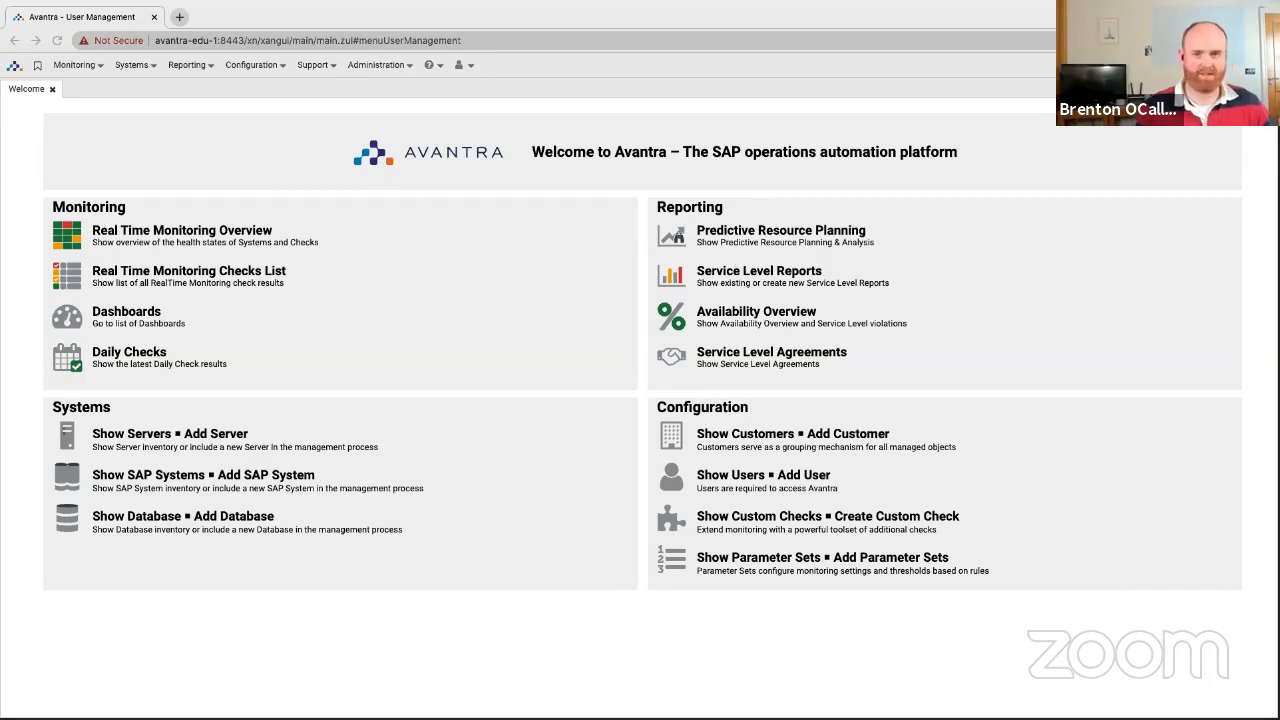
# Open and close a blank tab, then drag the 'Support : Avantra' tab into this Chrome window.
pyautogui.click(179, 17)
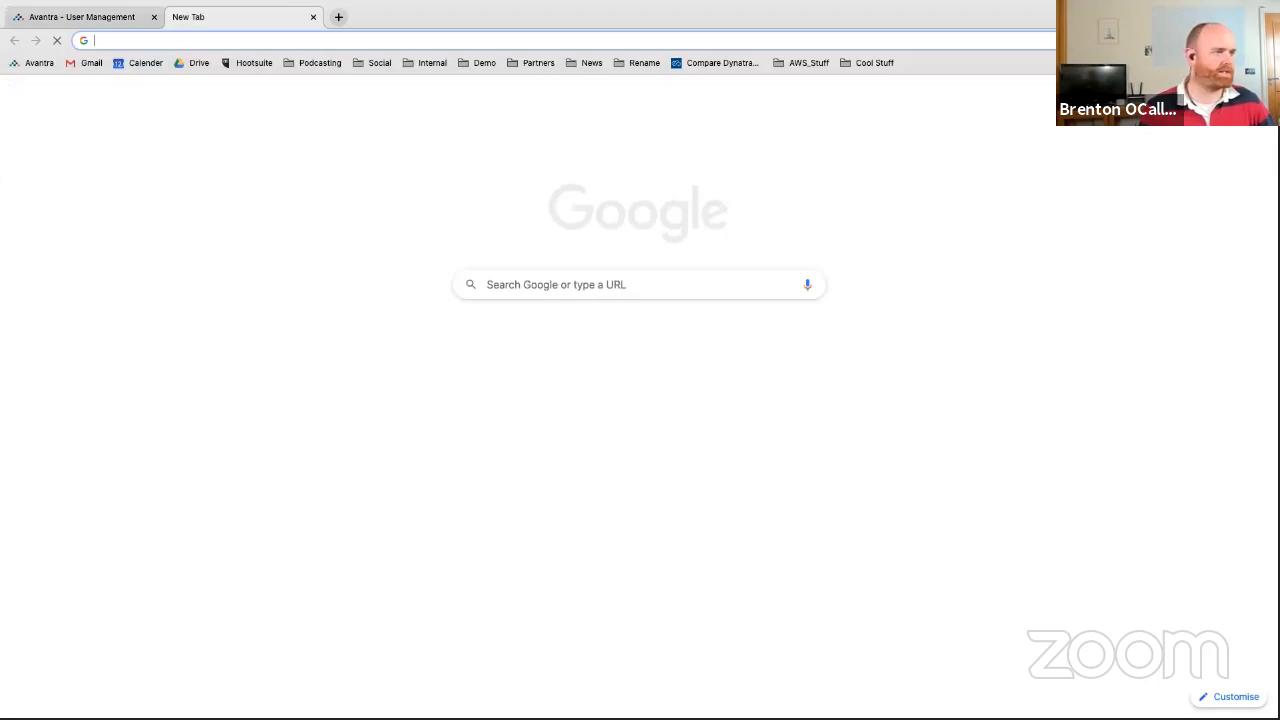
pyautogui.hotkey('ctrl', 'w')
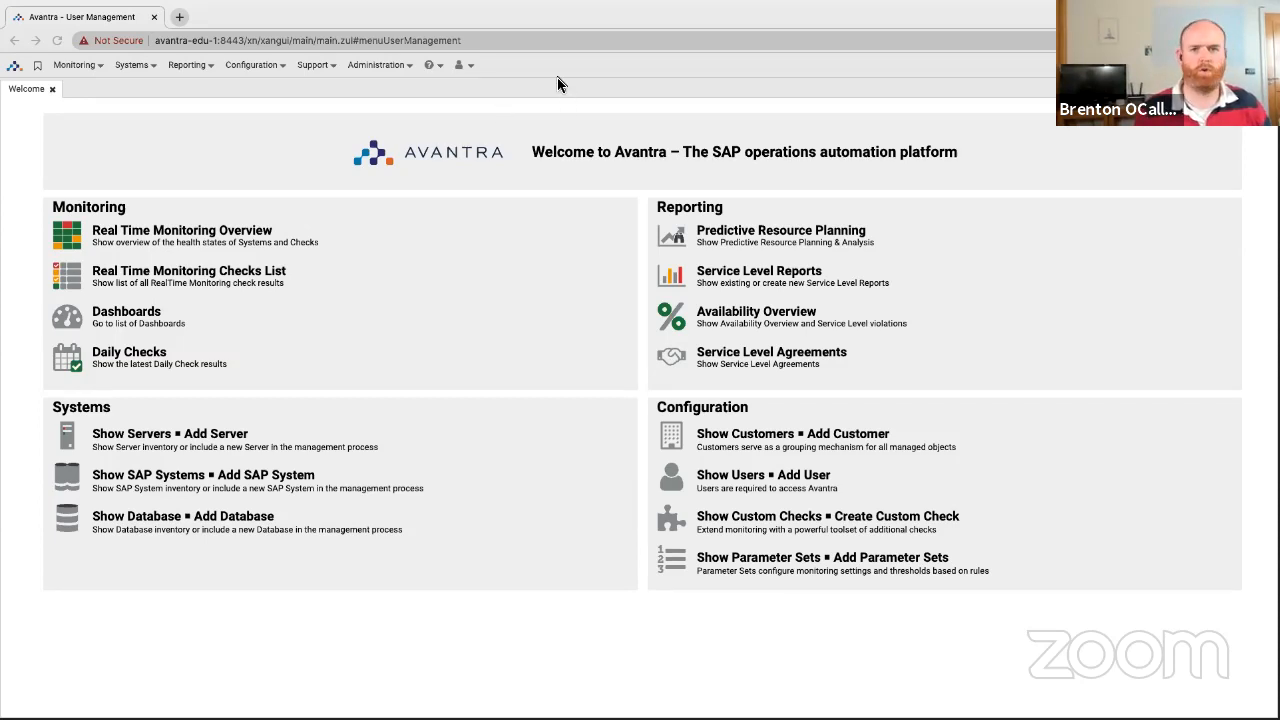
pyautogui.moveTo(557, 77); pyautogui.dragTo(266, 22)
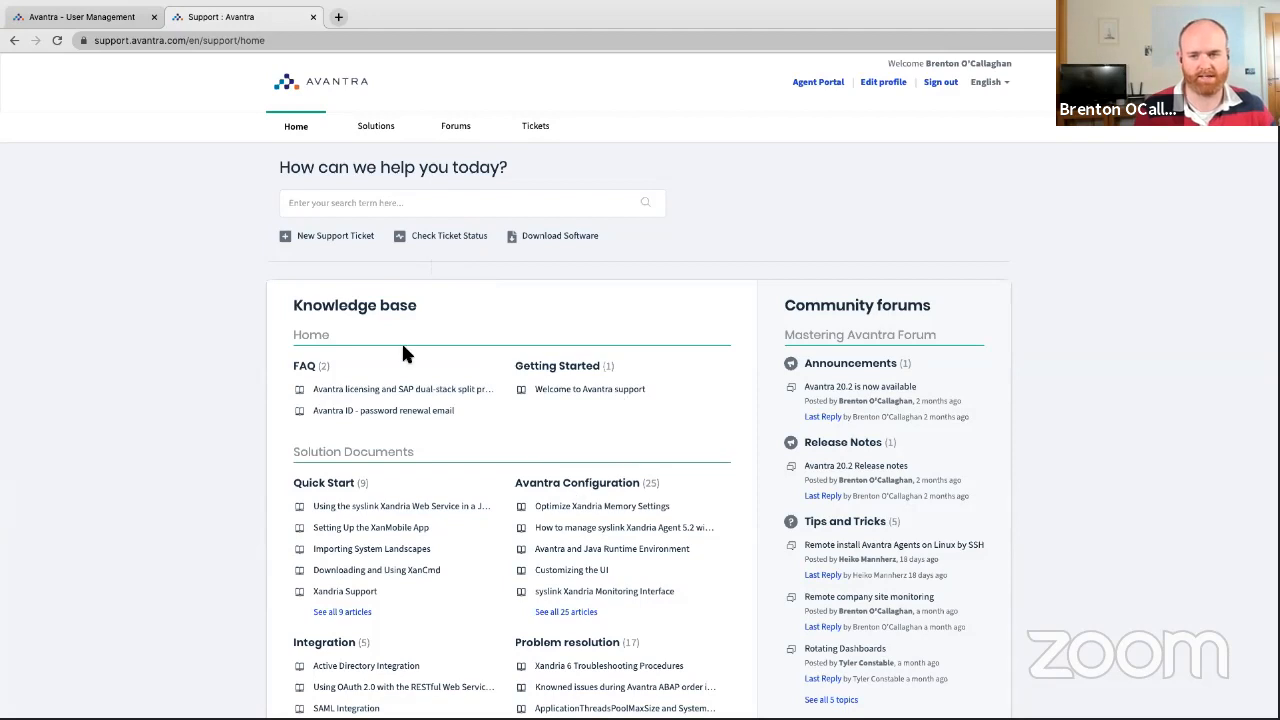
pyautogui.click(453, 127)
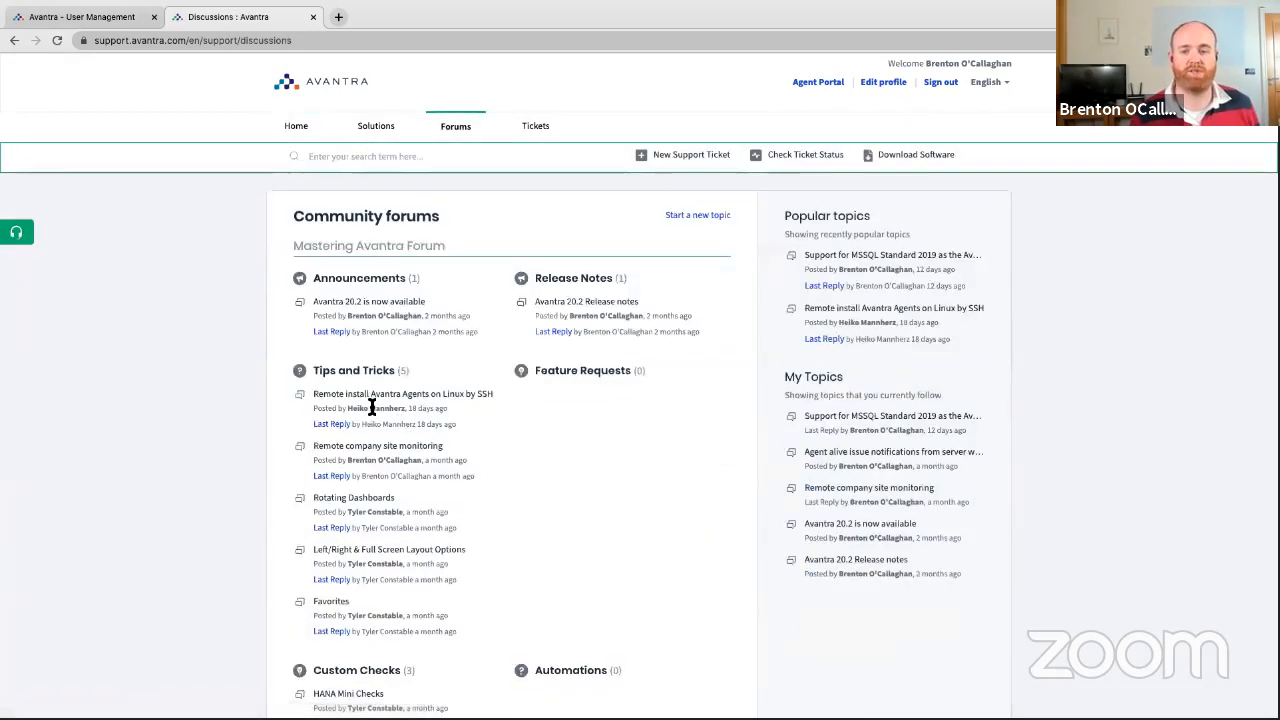
pyautogui.scroll(-2, 579, 483)
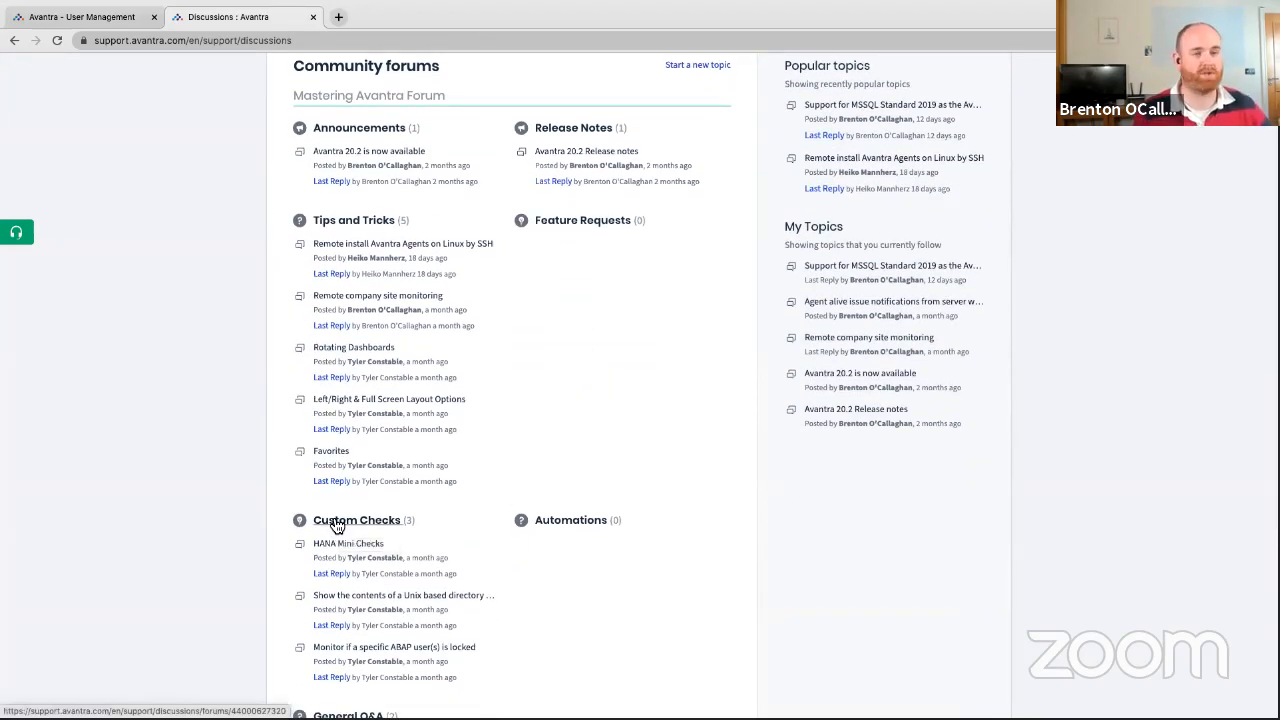
pyautogui.scroll(2, 350, 472)
pyautogui.scroll(1, 350, 472)
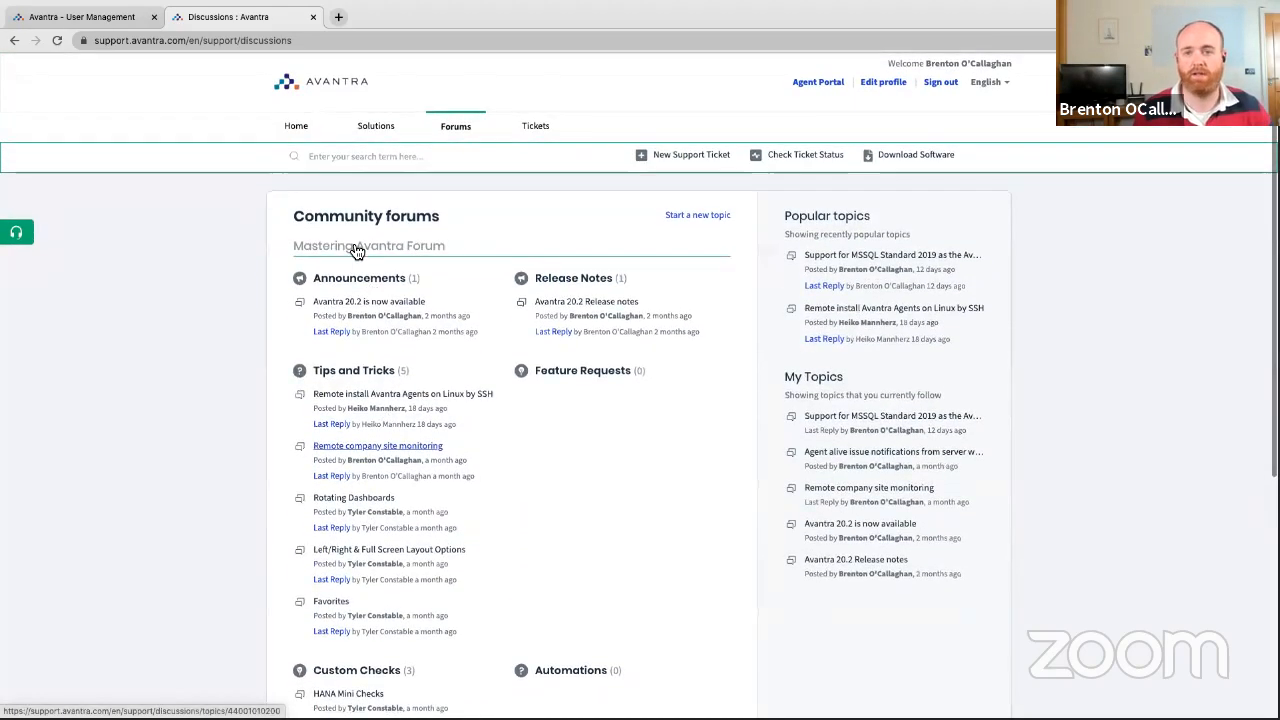
pyautogui.click(512, 128)
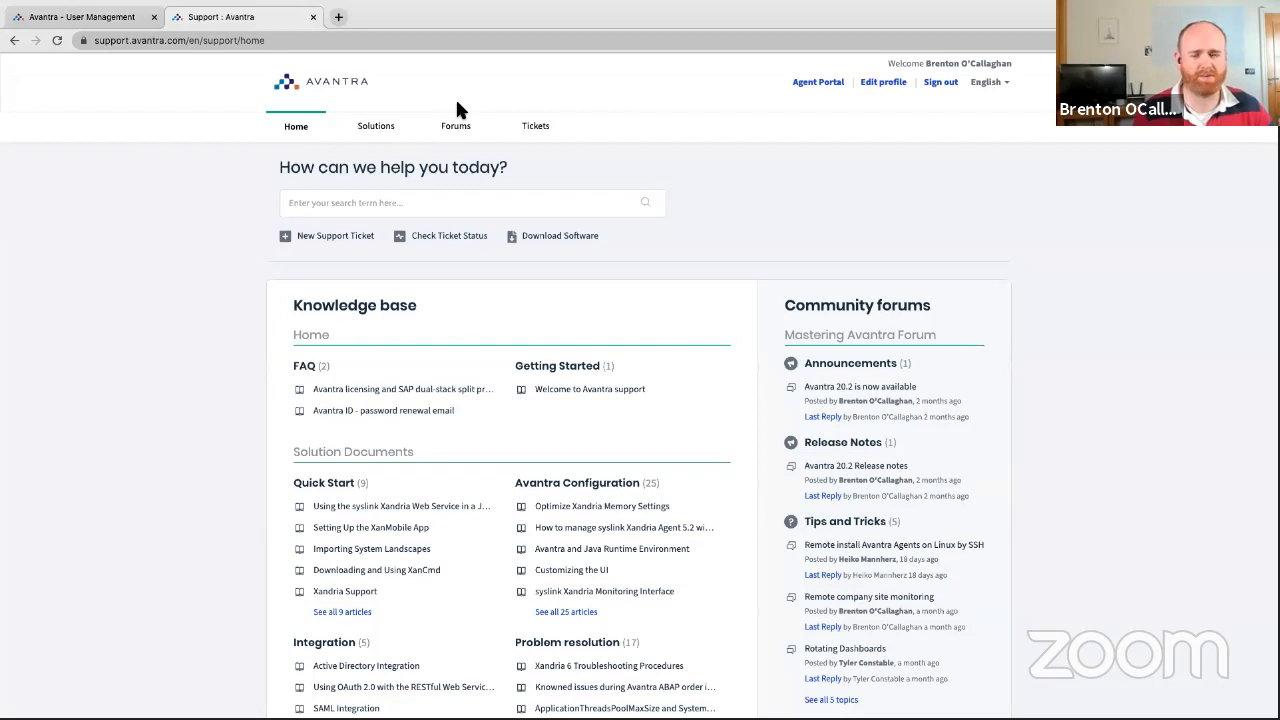
# Go to Download Software, skim the Release 20.2.3 notes, and open the Avantra Agent versions list.
pyautogui.click(547, 244)
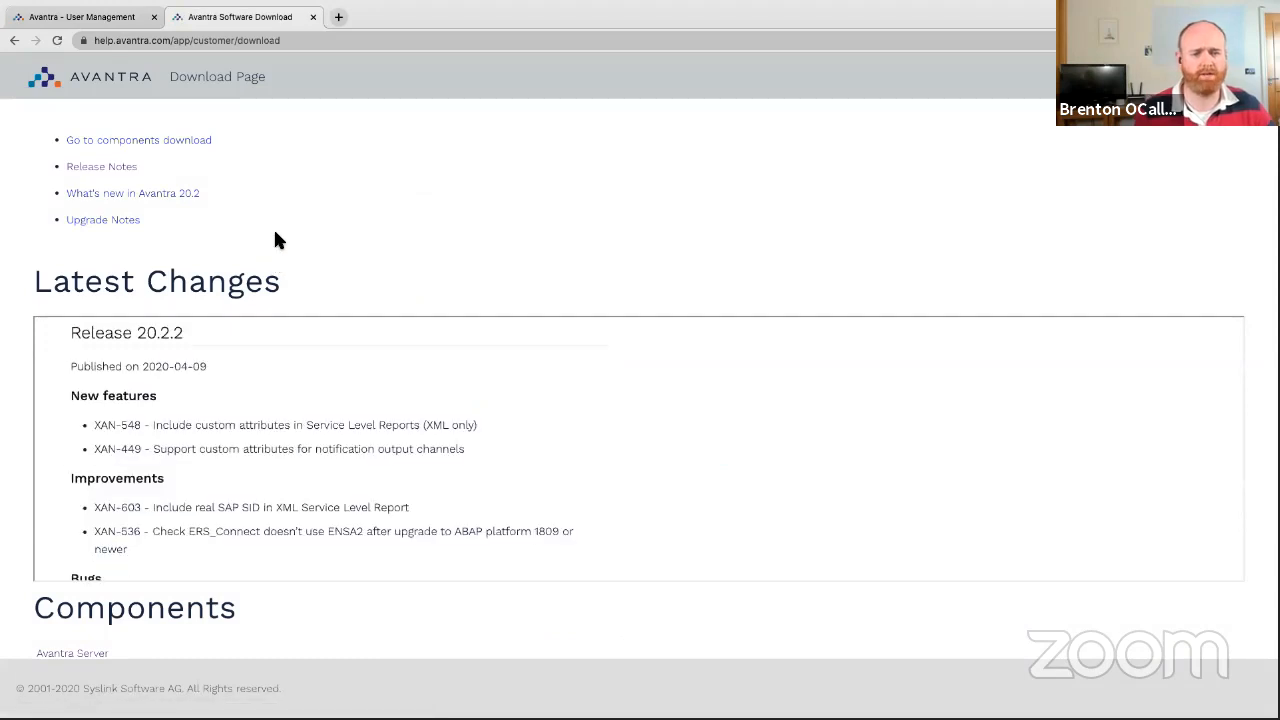
pyautogui.scroll(-10, 291, 415)
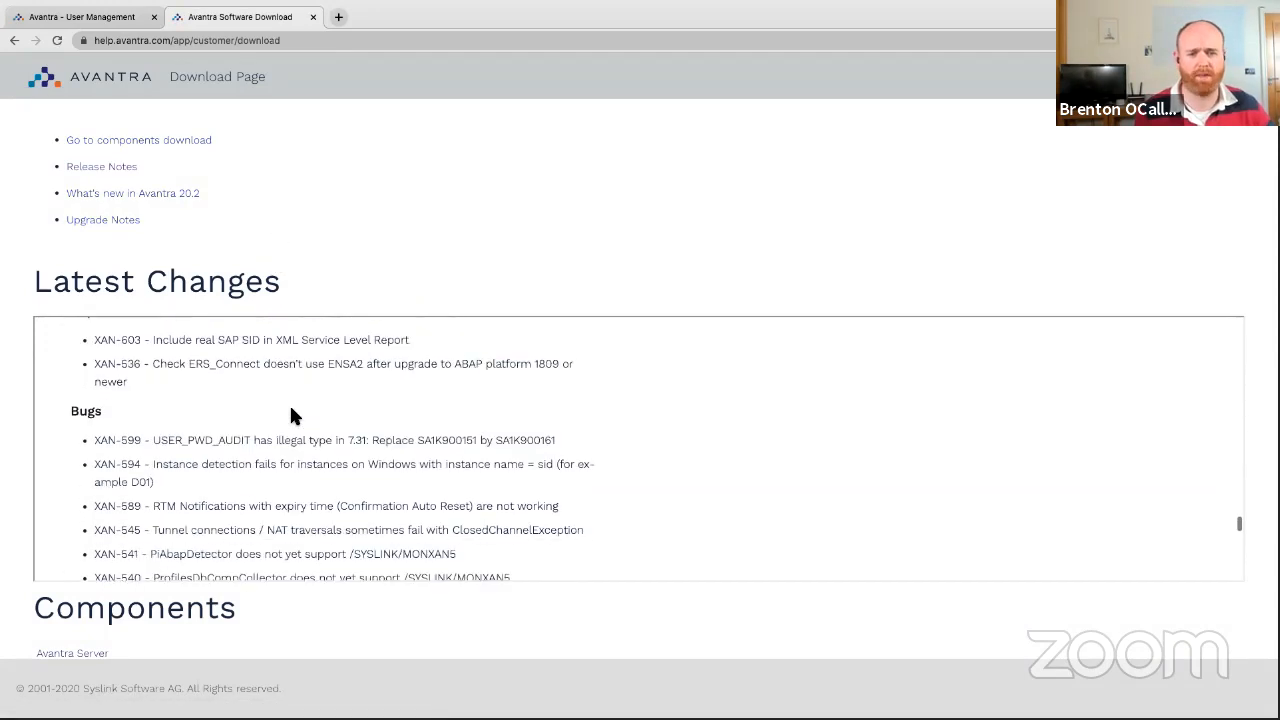
pyautogui.scroll(10, 271, 267)
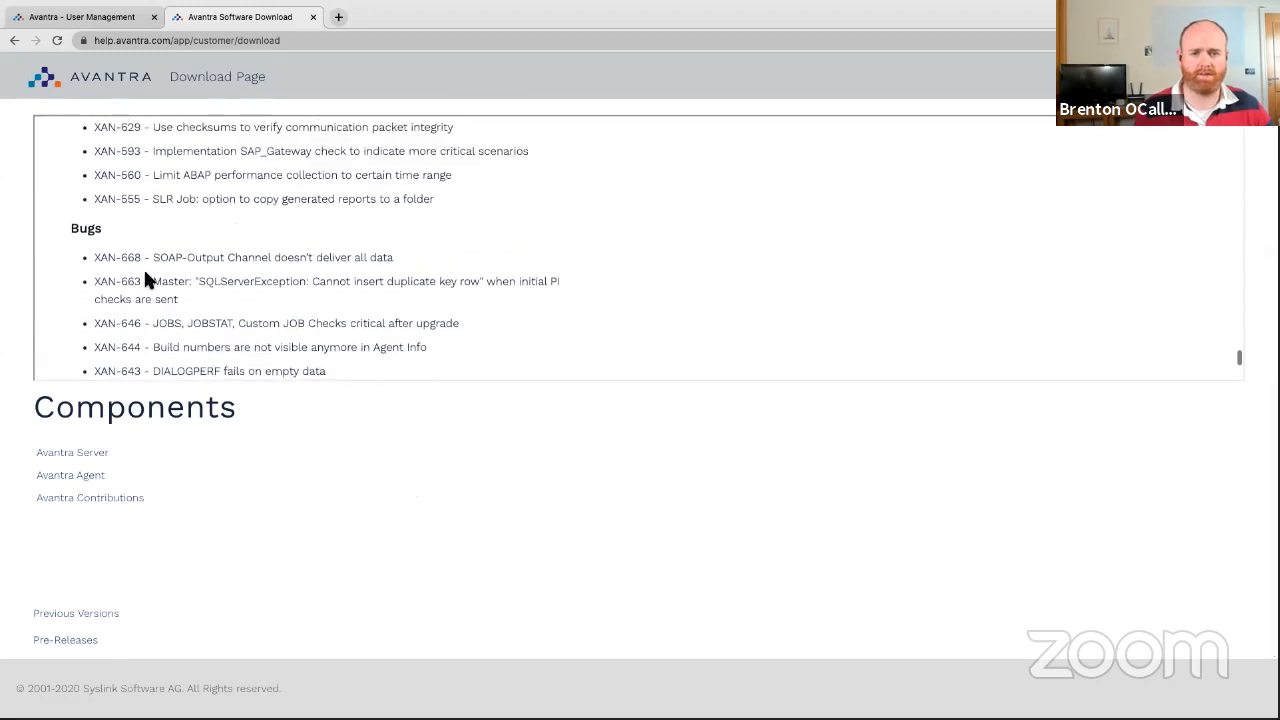
pyautogui.moveTo(77, 243); pyautogui.dragTo(205, 244)
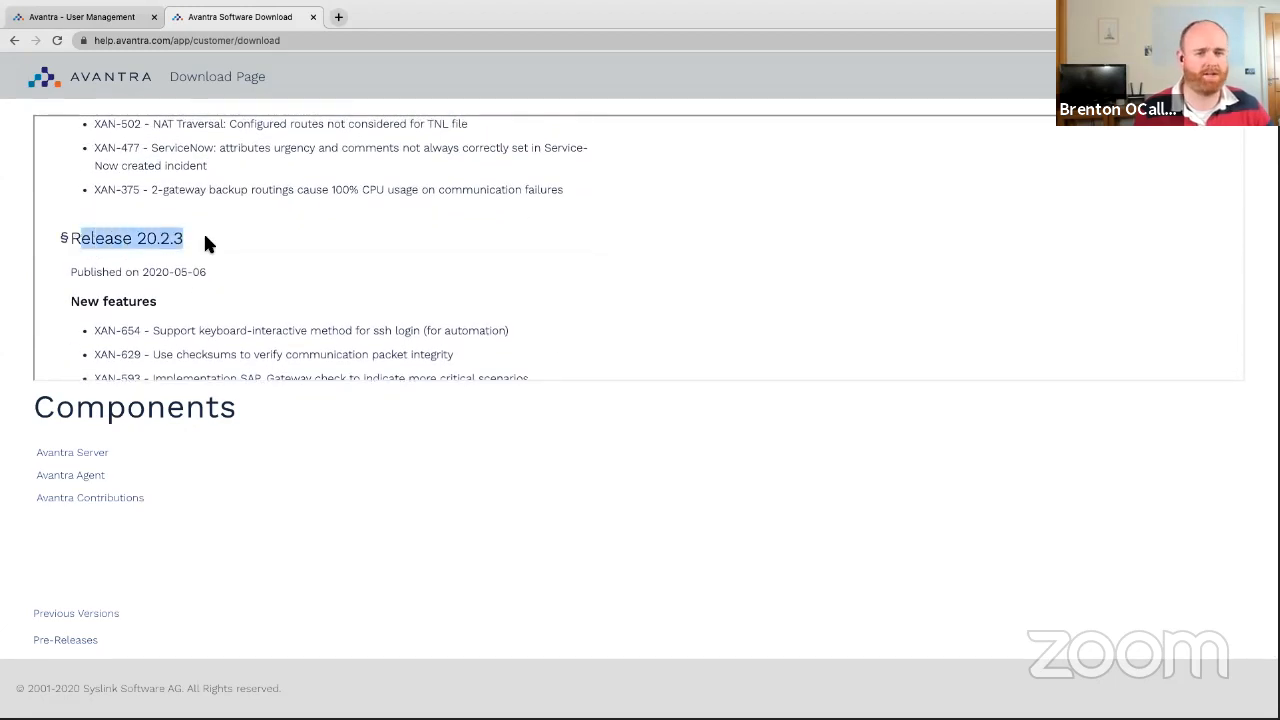
pyautogui.scroll(-2, 140, 266)
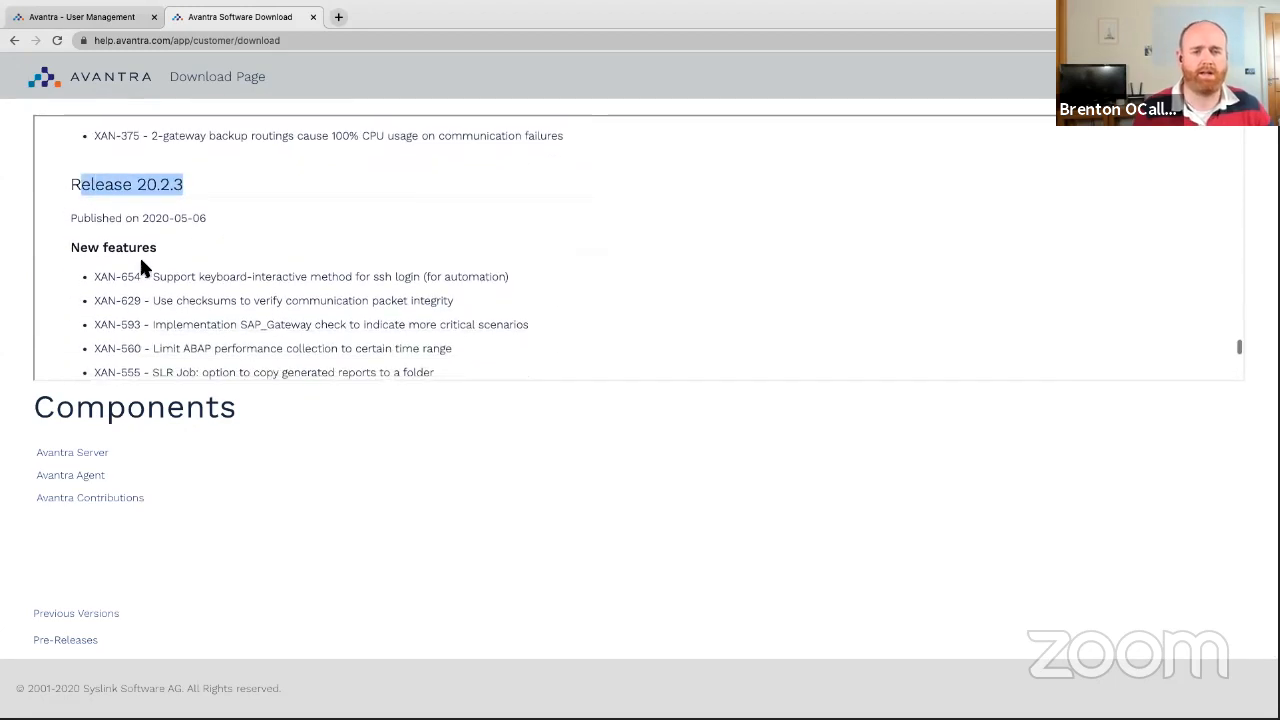
pyautogui.scroll(-2, 160, 230)
pyautogui.scroll(-4, 266, 274)
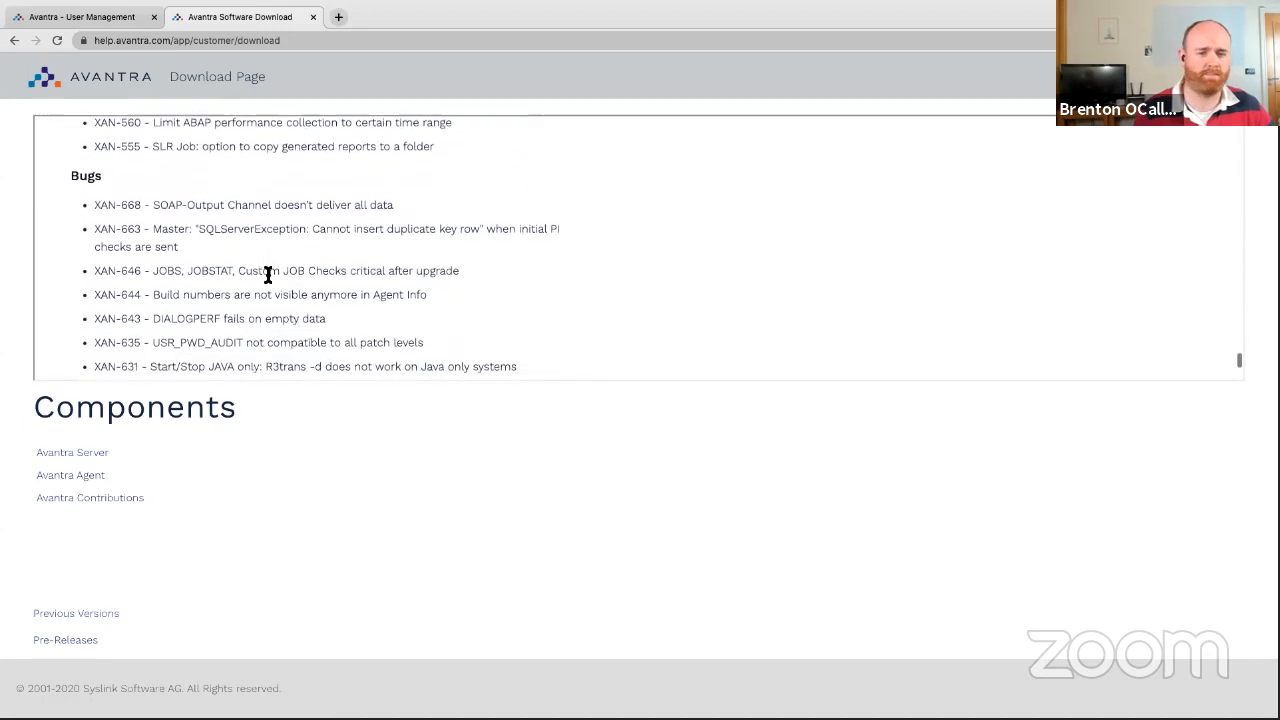
pyautogui.scroll(3, 268, 273)
pyautogui.scroll(2, 250, 285)
pyautogui.scroll(-8, 286, 300)
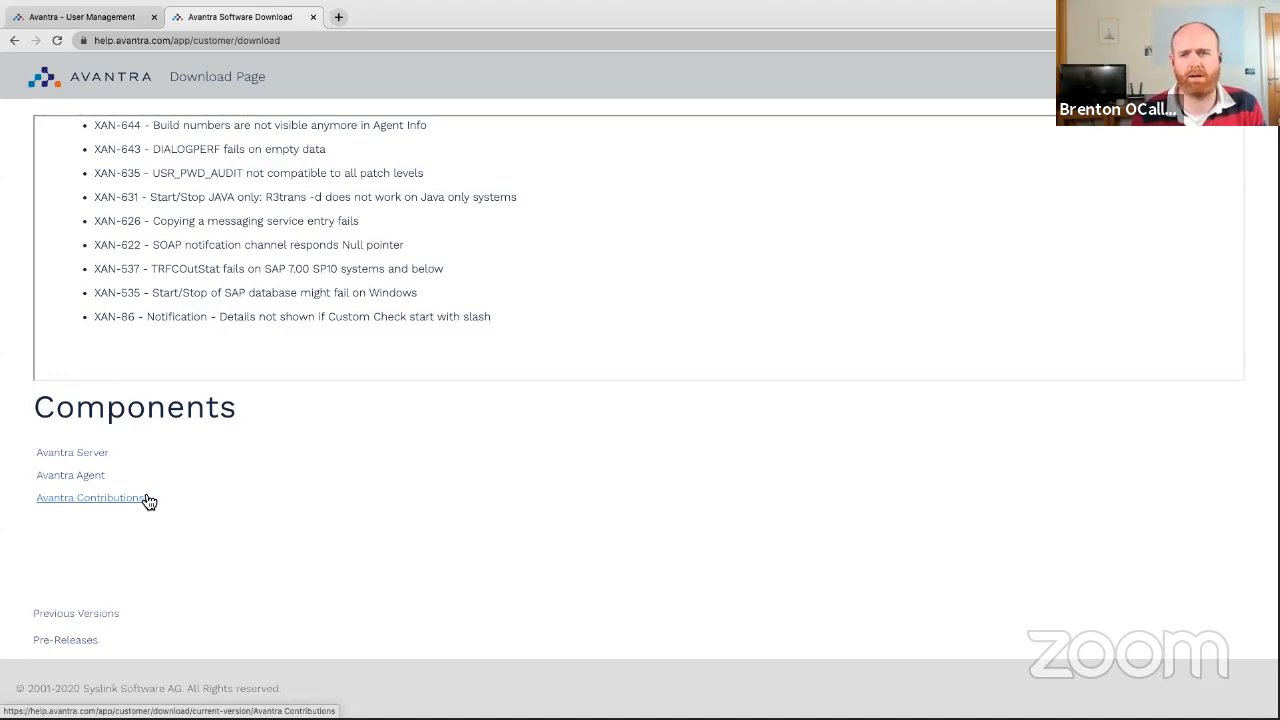
pyautogui.moveTo(699, 6)
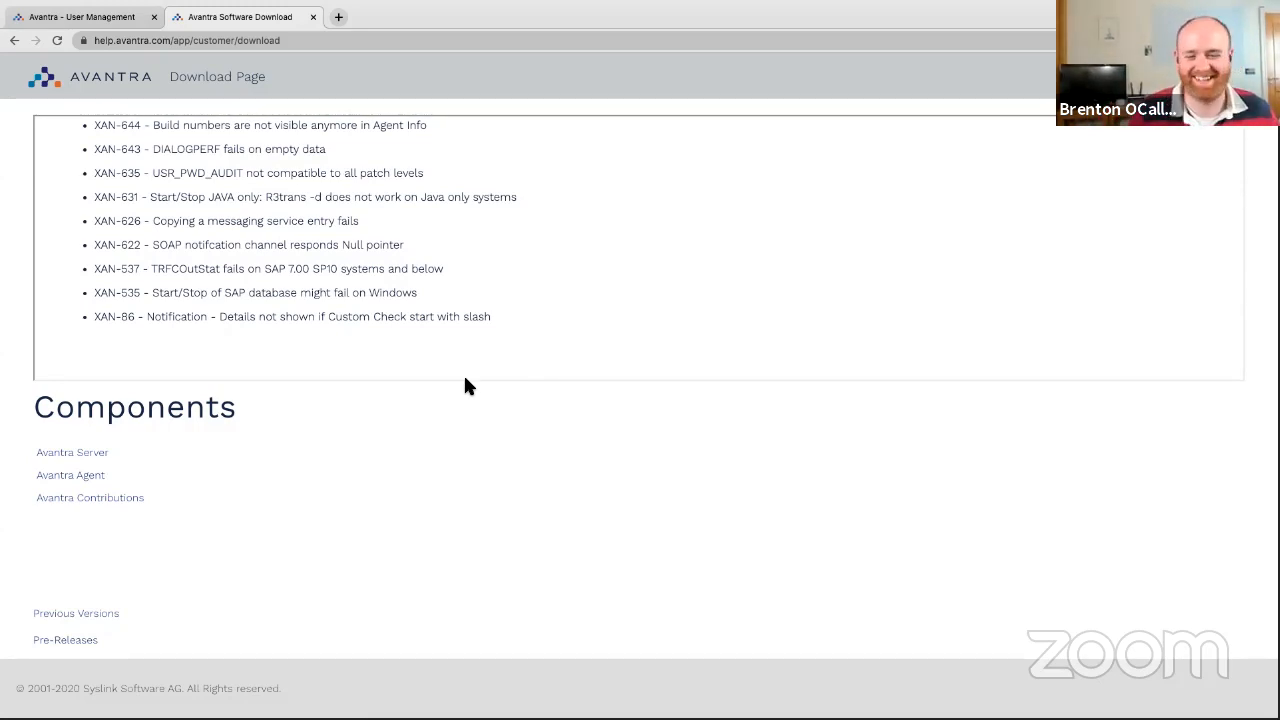
pyautogui.click(96, 482)
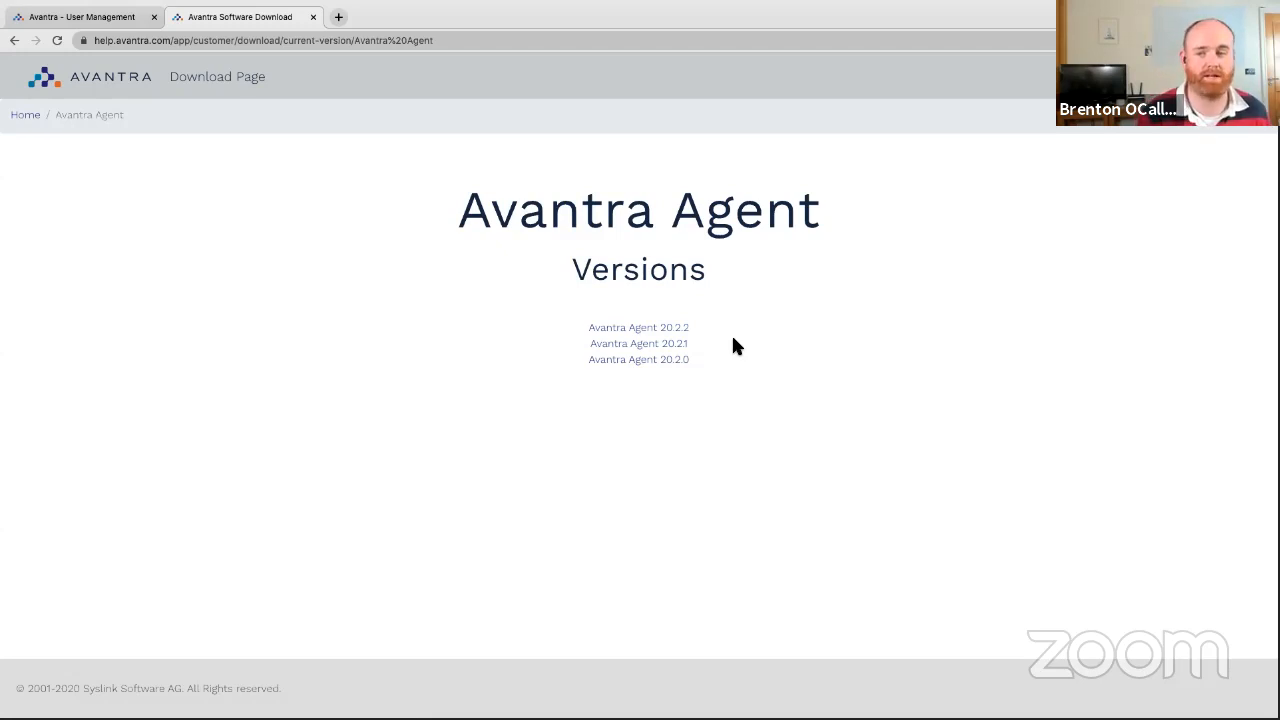
# Open Avantra Agent 20.2.2 and download the agent-20.2.2.bin installer.
pyautogui.click(664, 330)
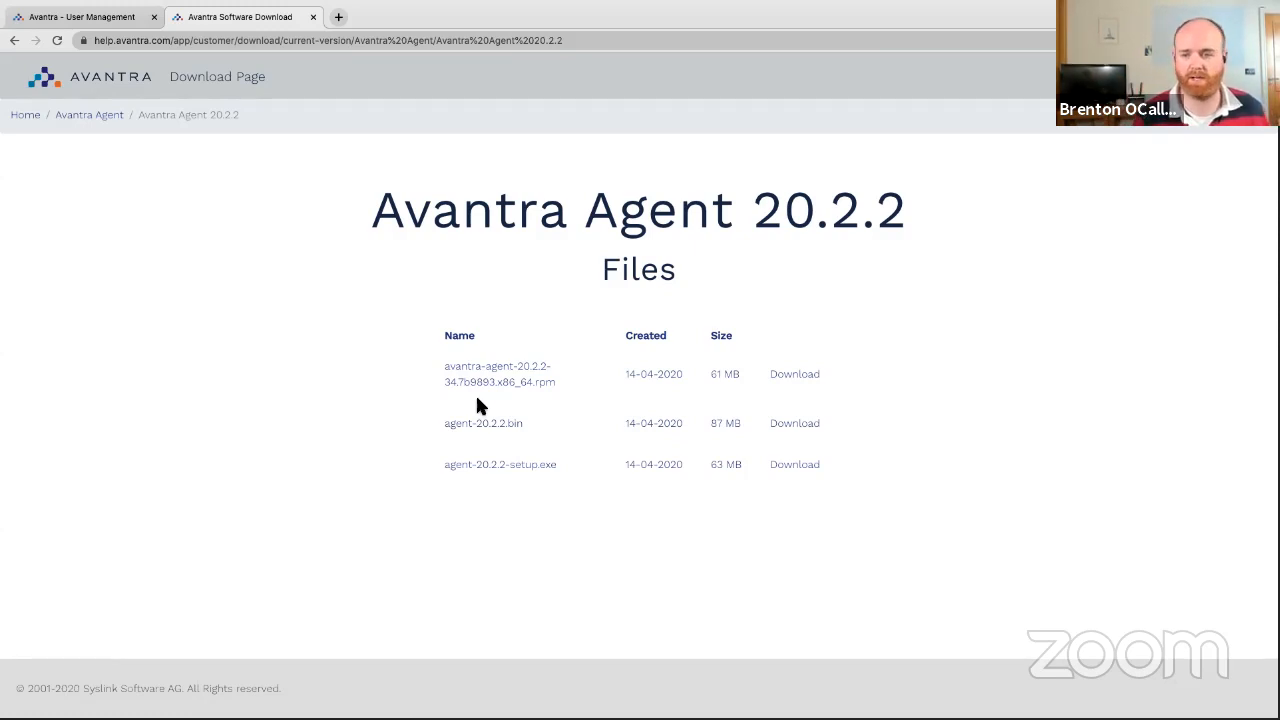
pyautogui.moveTo(452, 425); pyautogui.dragTo(496, 426)
pyautogui.moveTo(534, 381); pyautogui.dragTo(559, 380)
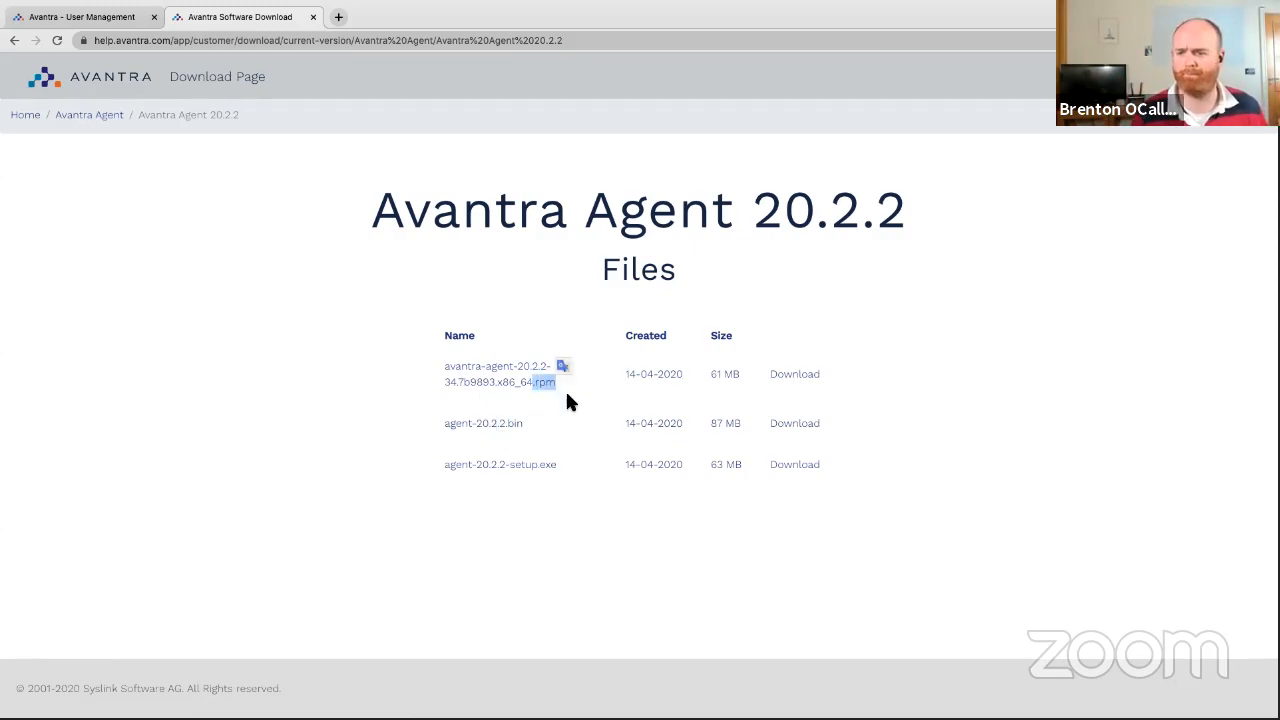
pyautogui.click(558, 409)
pyautogui.click(811, 429)
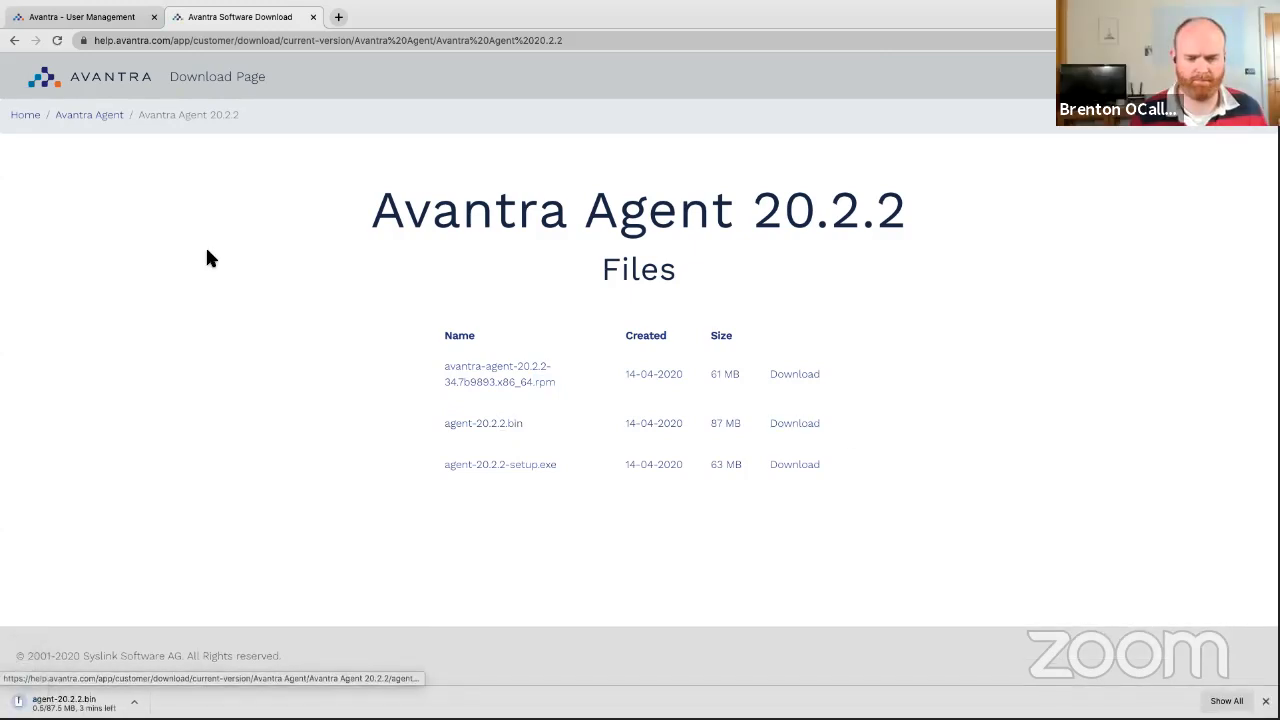
# Switch to the iTerm2 SSH session and run clear to empty the terminal.
pyautogui.click(60, 17)
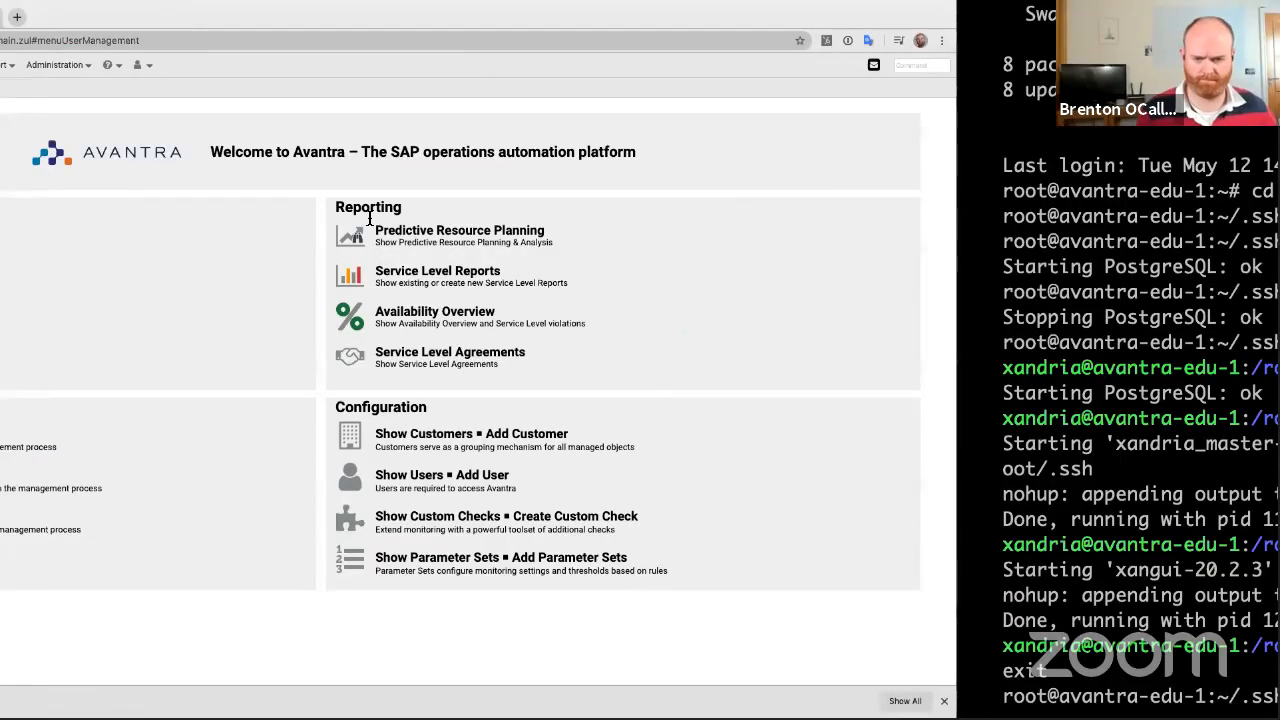
pyautogui.write('clear')
pyautogui.press('Return')
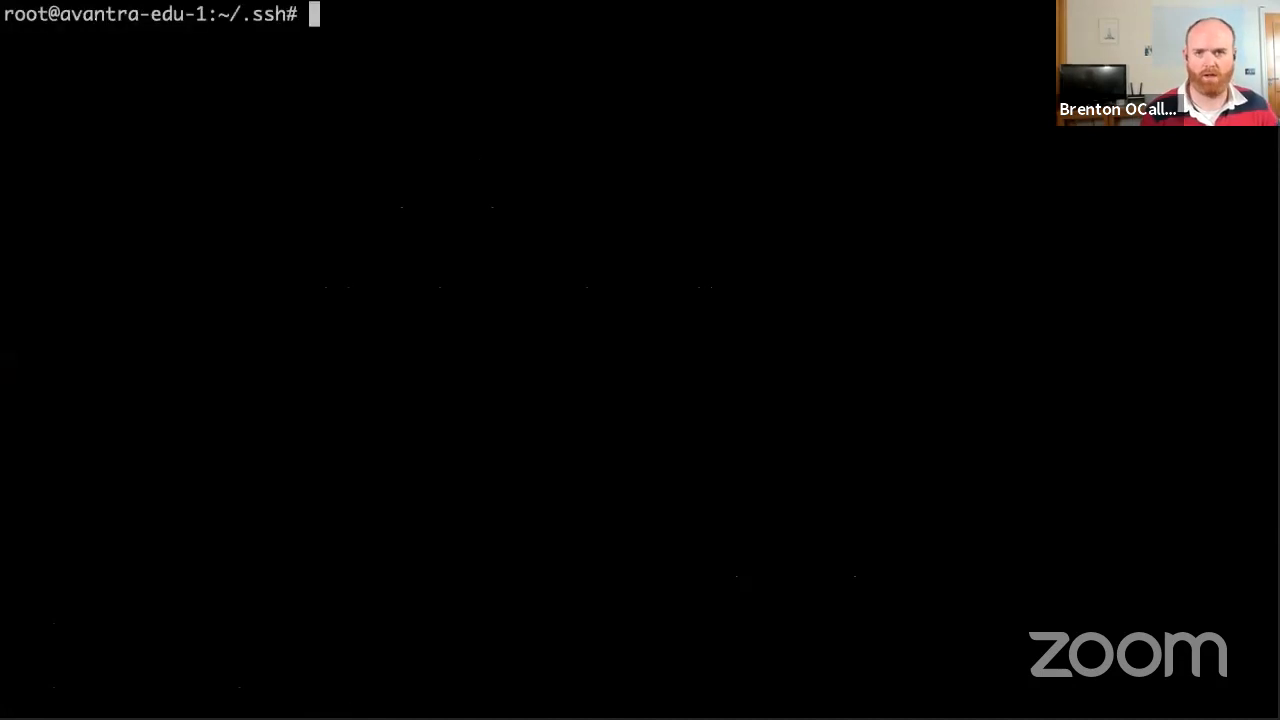
pyautogui.moveTo(36, 22)
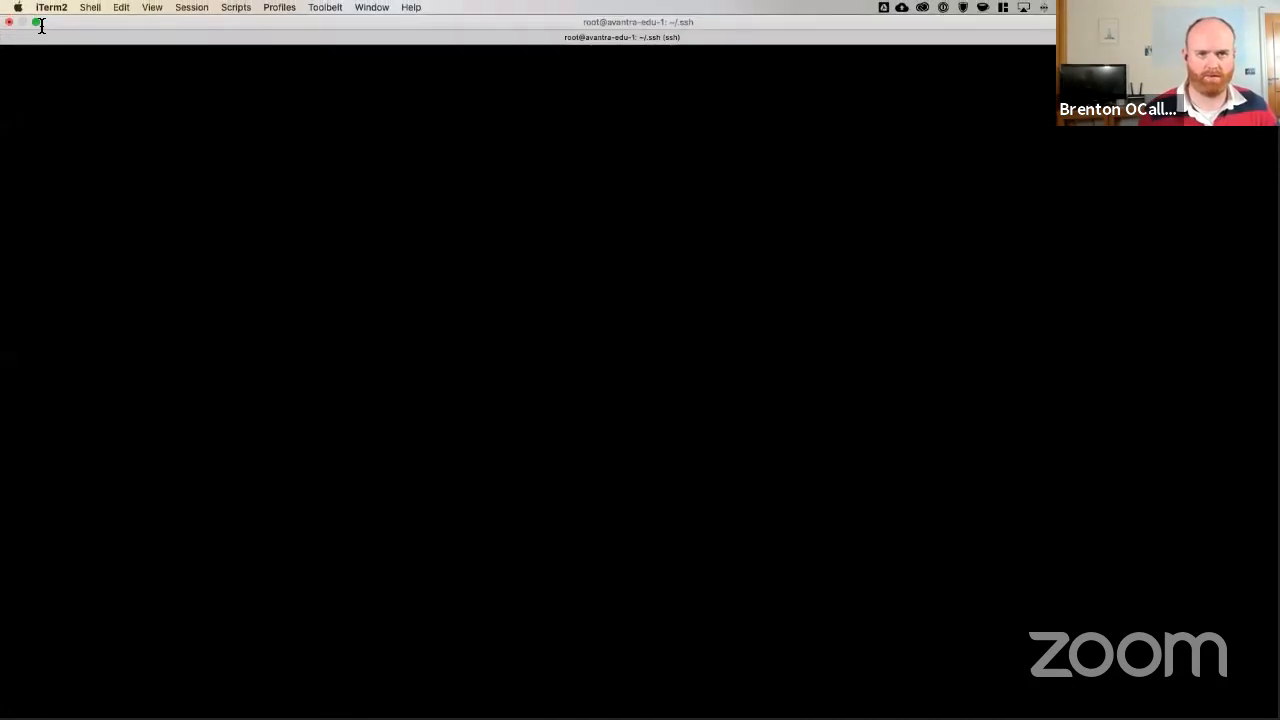